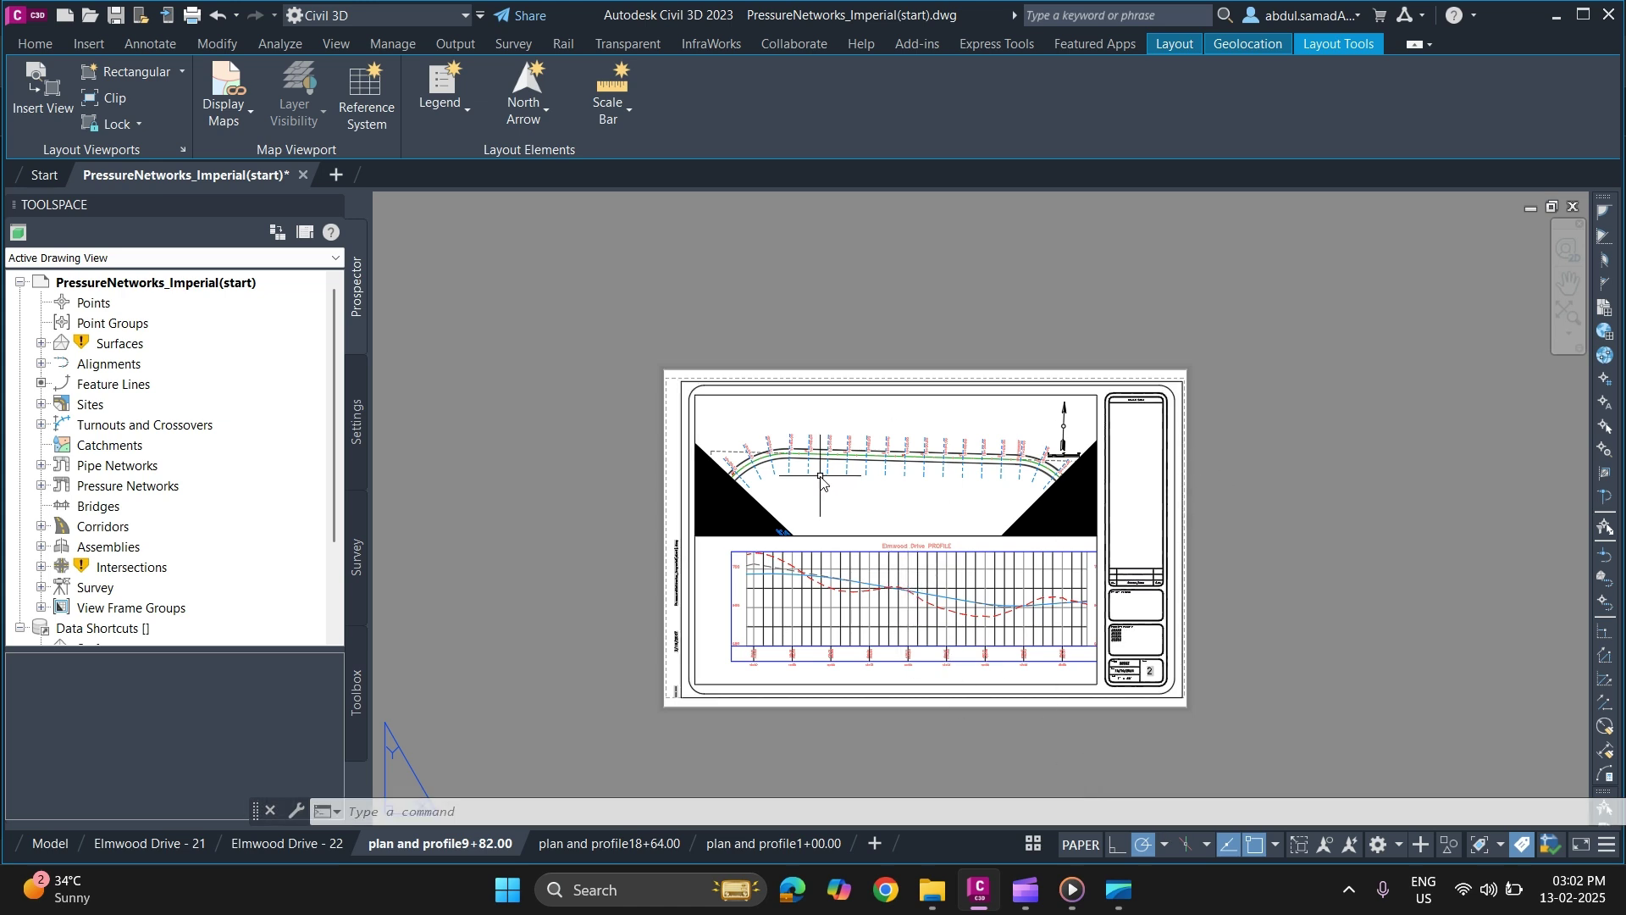
# - Enter model space in the plan viewport and bring up the left-curve match line's context menu
pyautogui.moveTo(820, 480)
pyautogui.moveTo(905, 464)
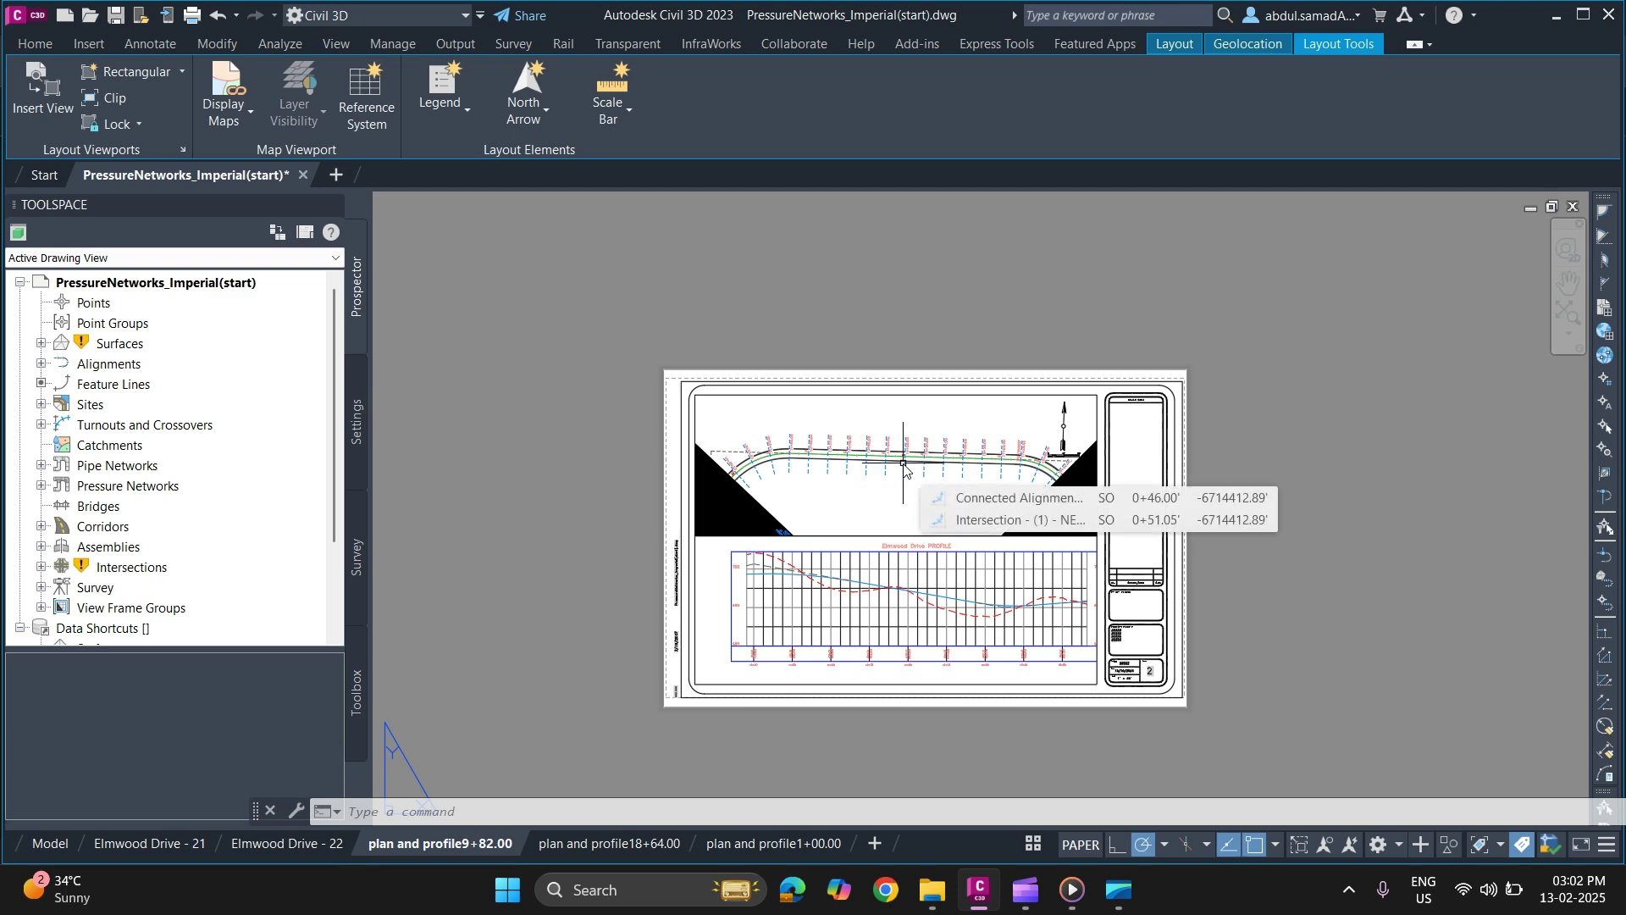
pyautogui.scroll(3, 1079, 462)
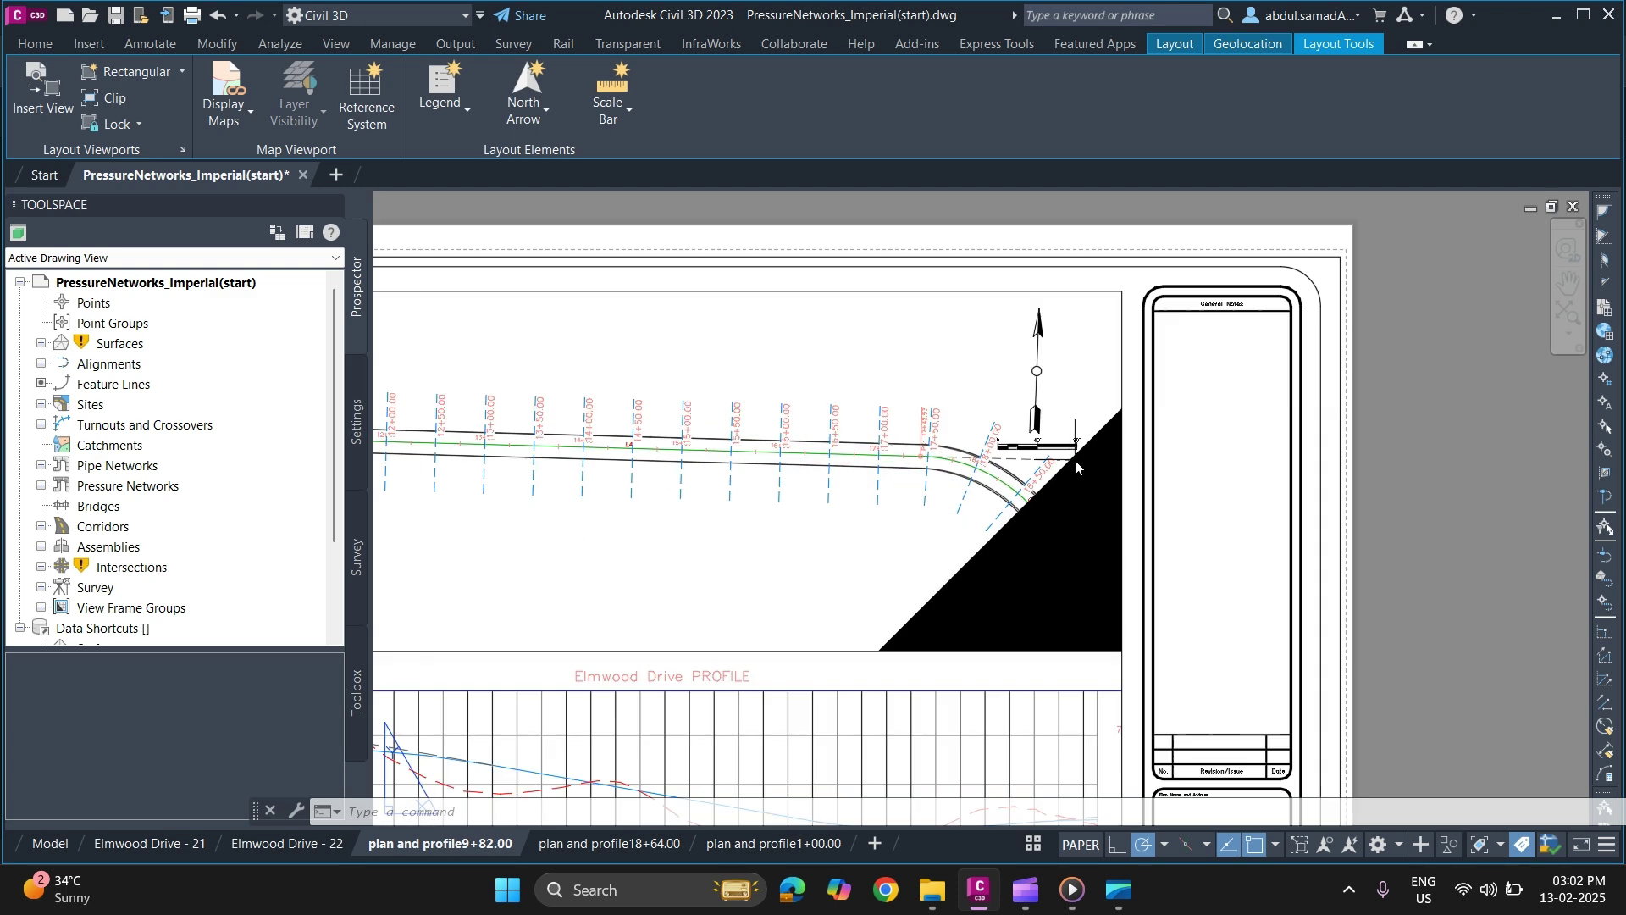
pyautogui.scroll(-4, 936, 568)
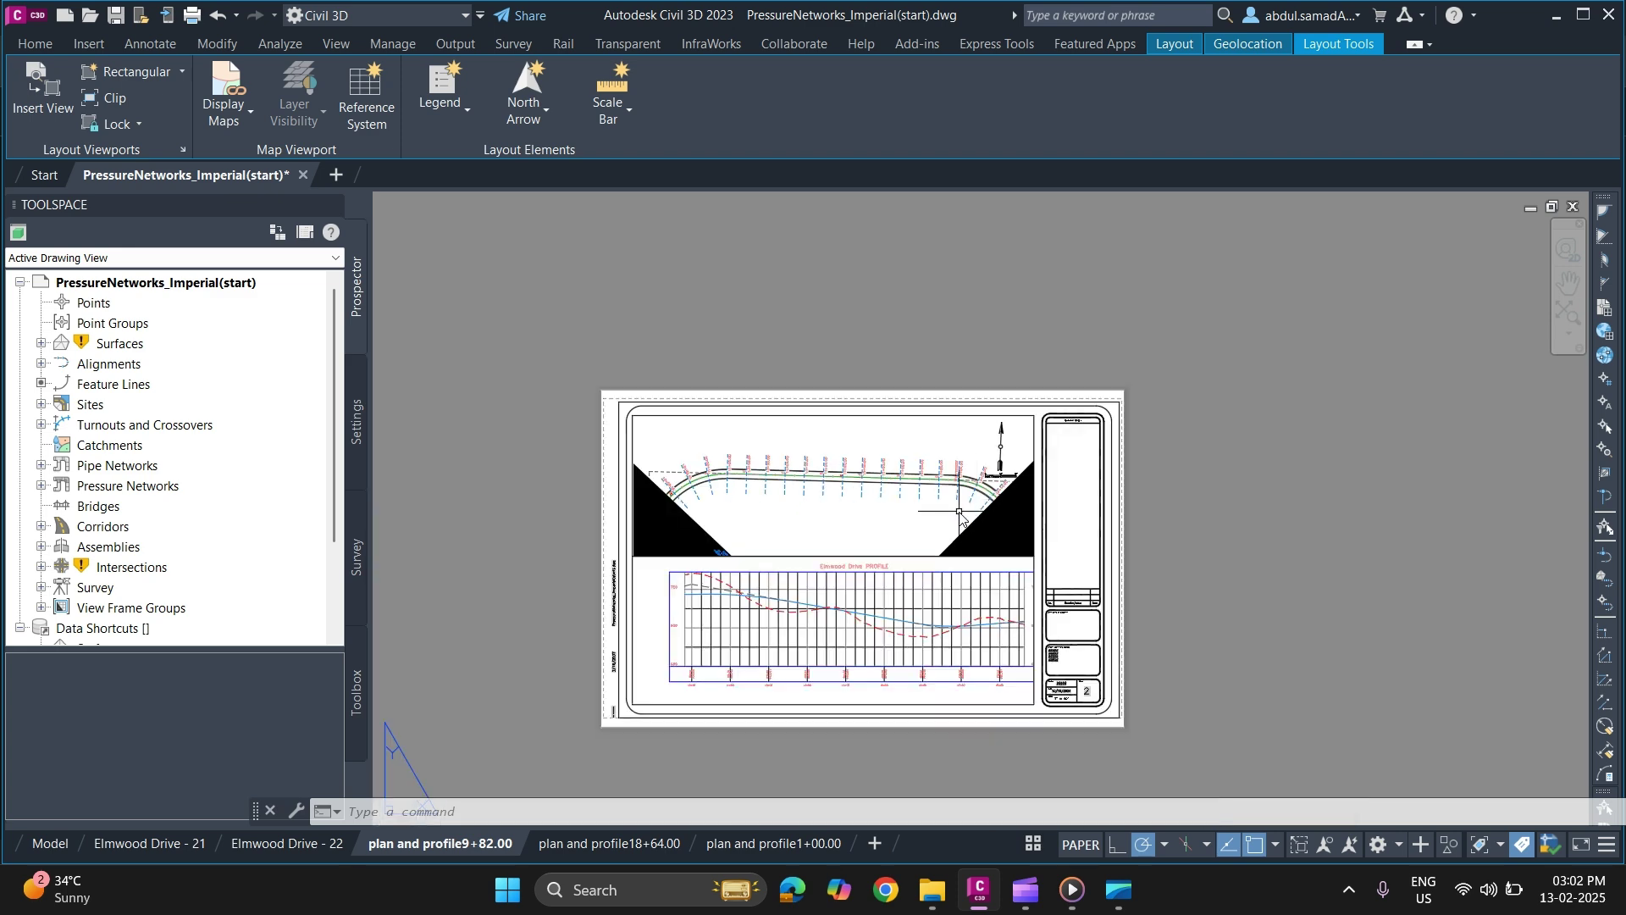
pyautogui.scroll(4, 696, 508)
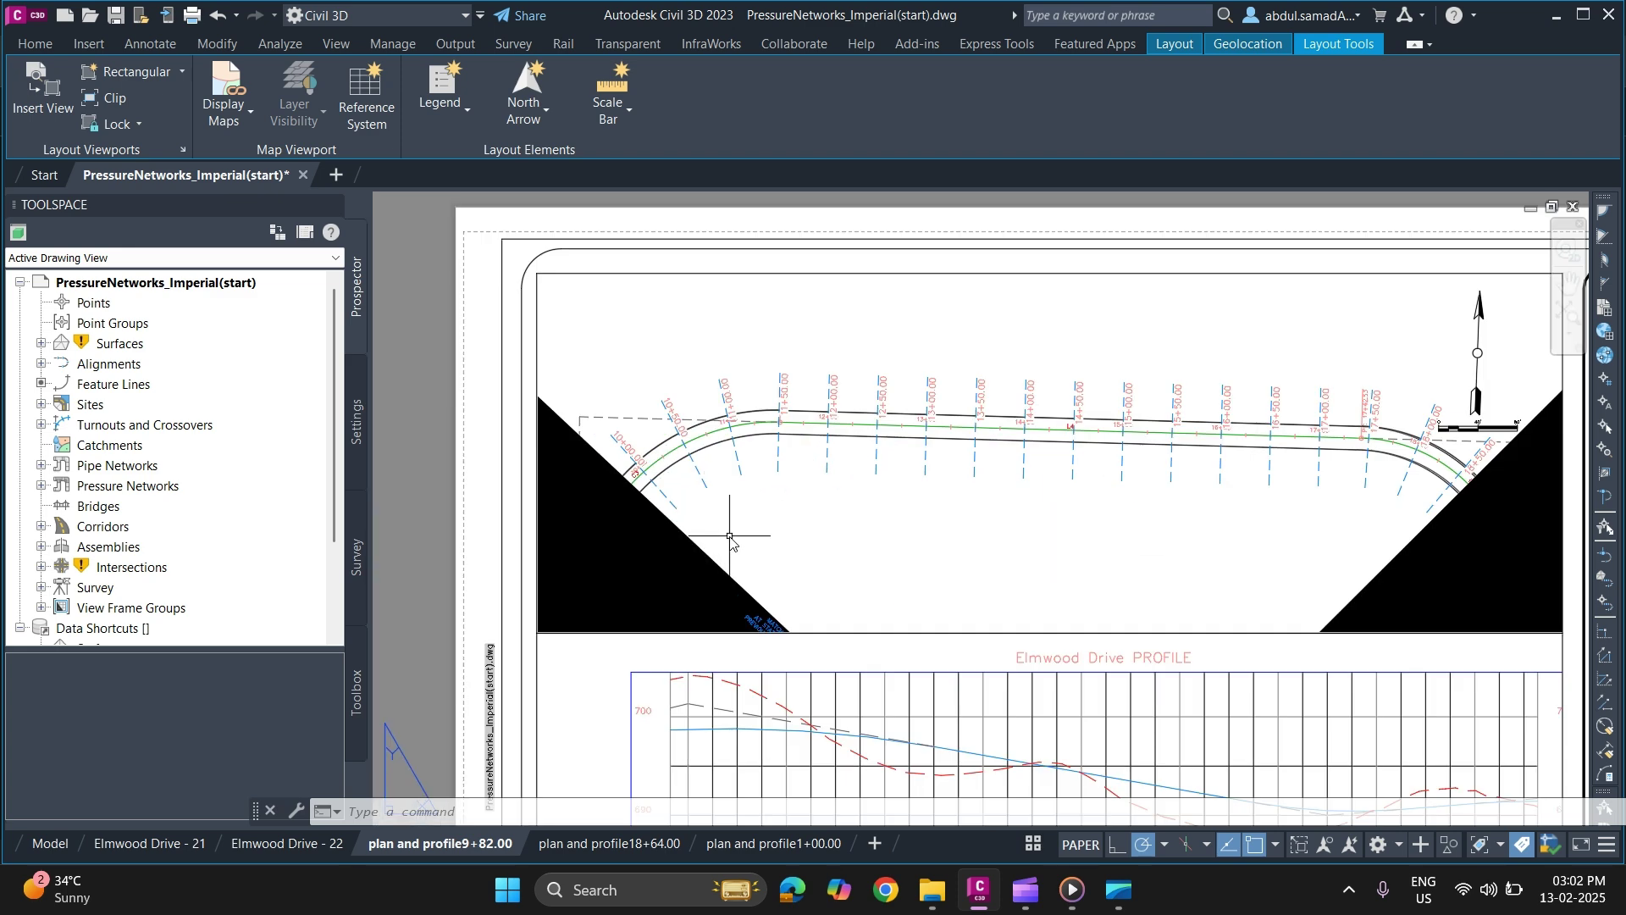
pyautogui.scroll(-2, 746, 502)
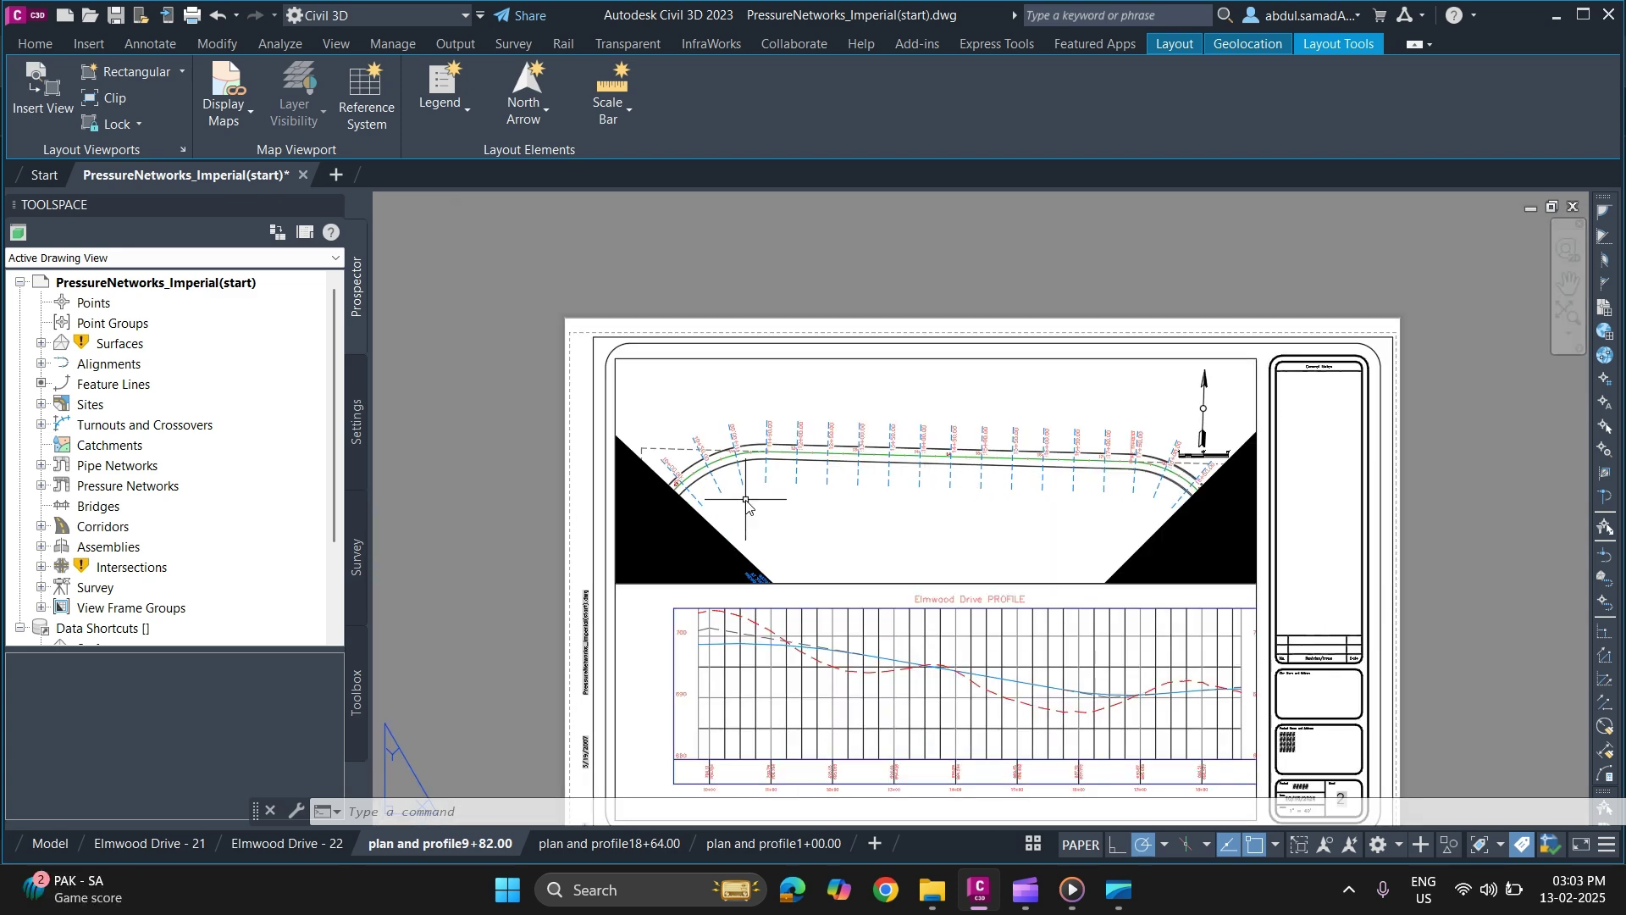
pyautogui.scroll(2, 762, 542)
pyautogui.doubleClick(755, 545)
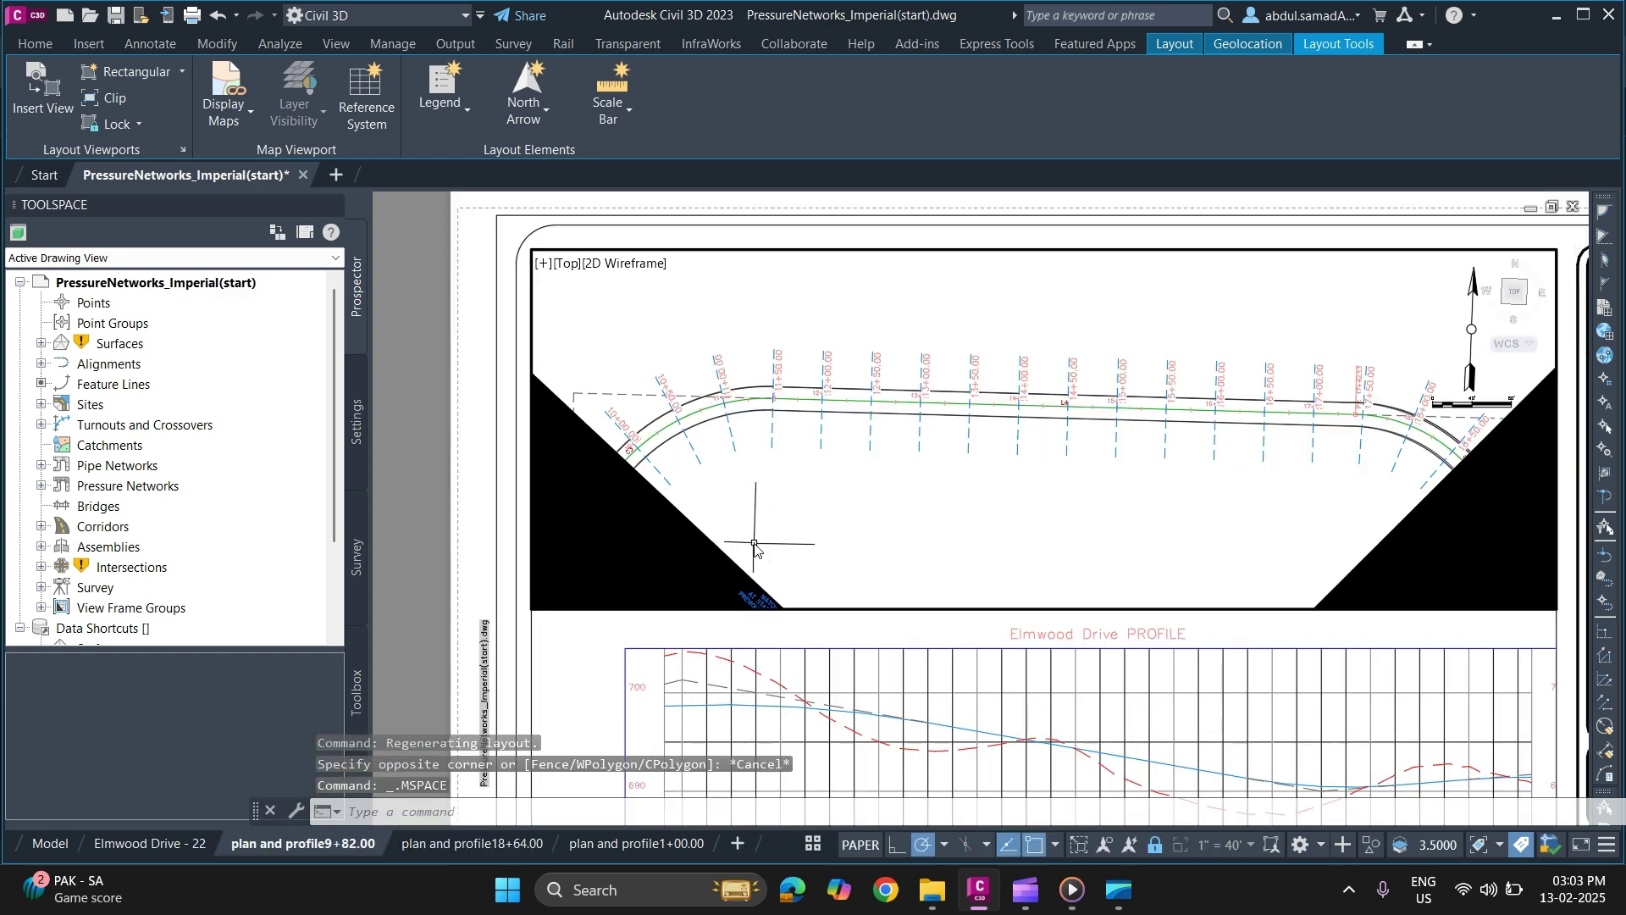
pyautogui.click(711, 544)
pyautogui.rightClick(715, 525)
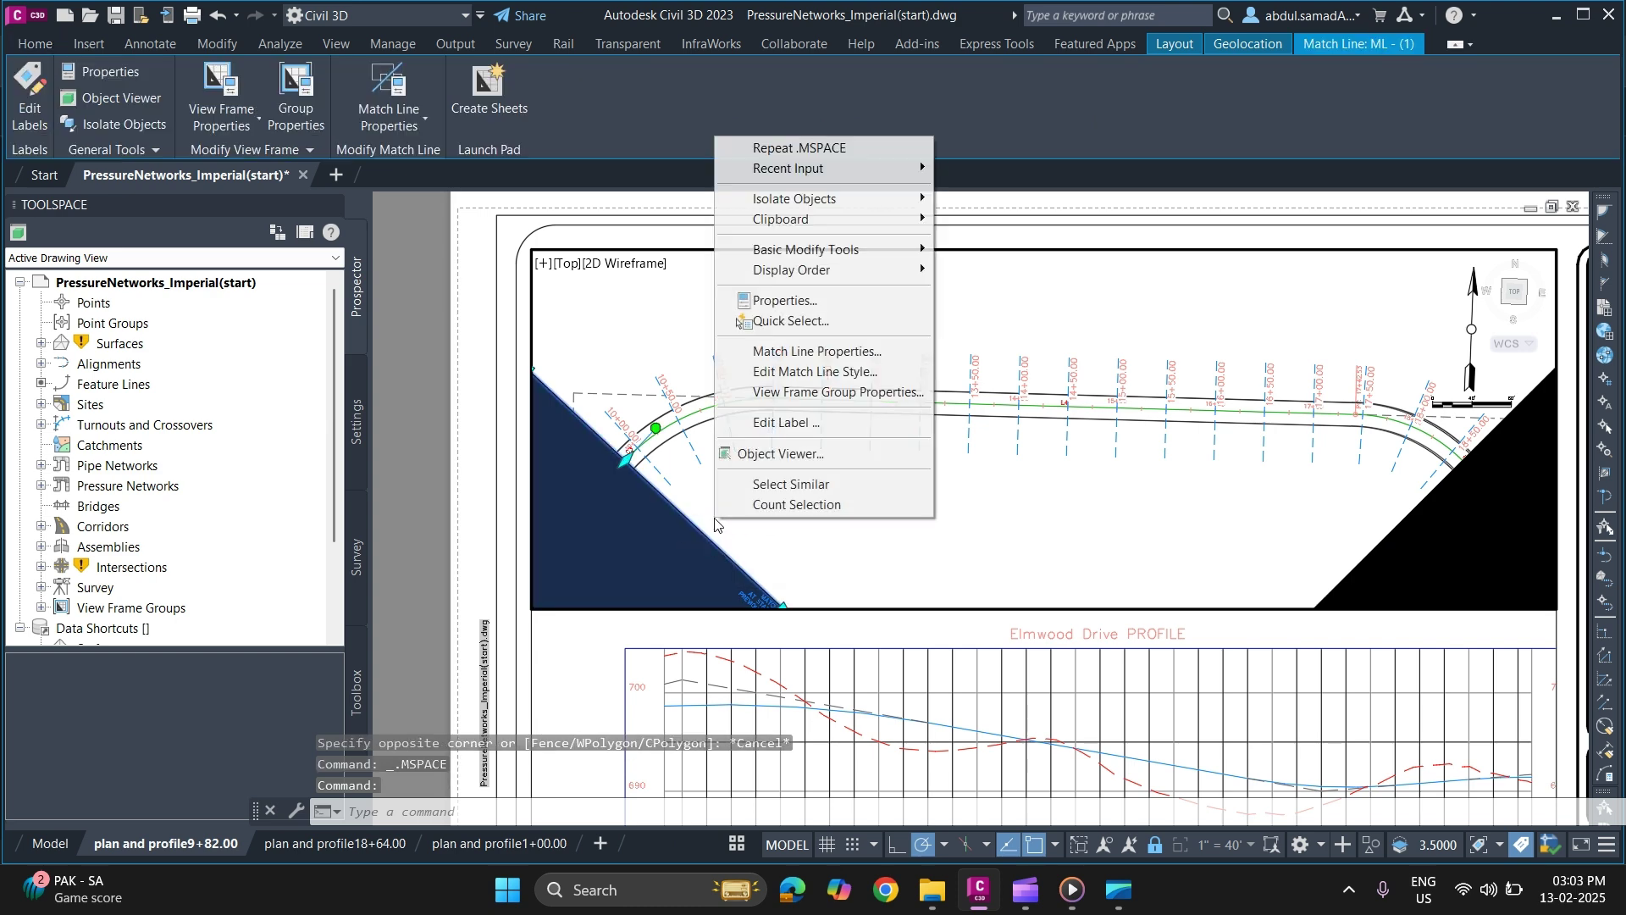
# - In the Basic match line style's Display settings, turn off the Match line mask and apply
pyautogui.click(781, 376)
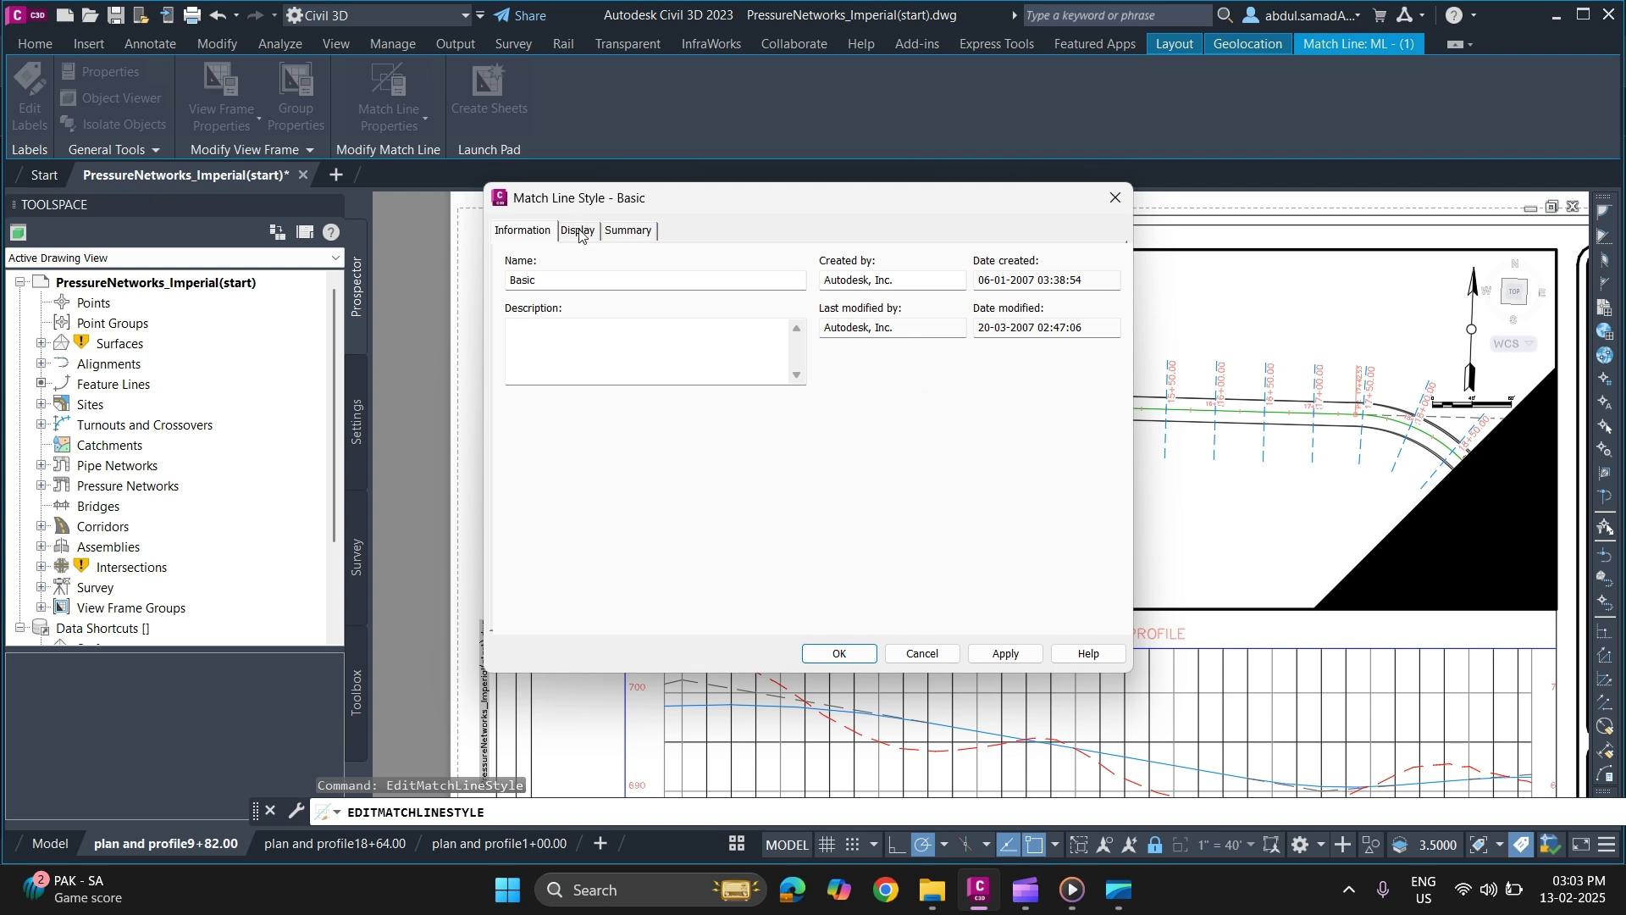
pyautogui.click(581, 232)
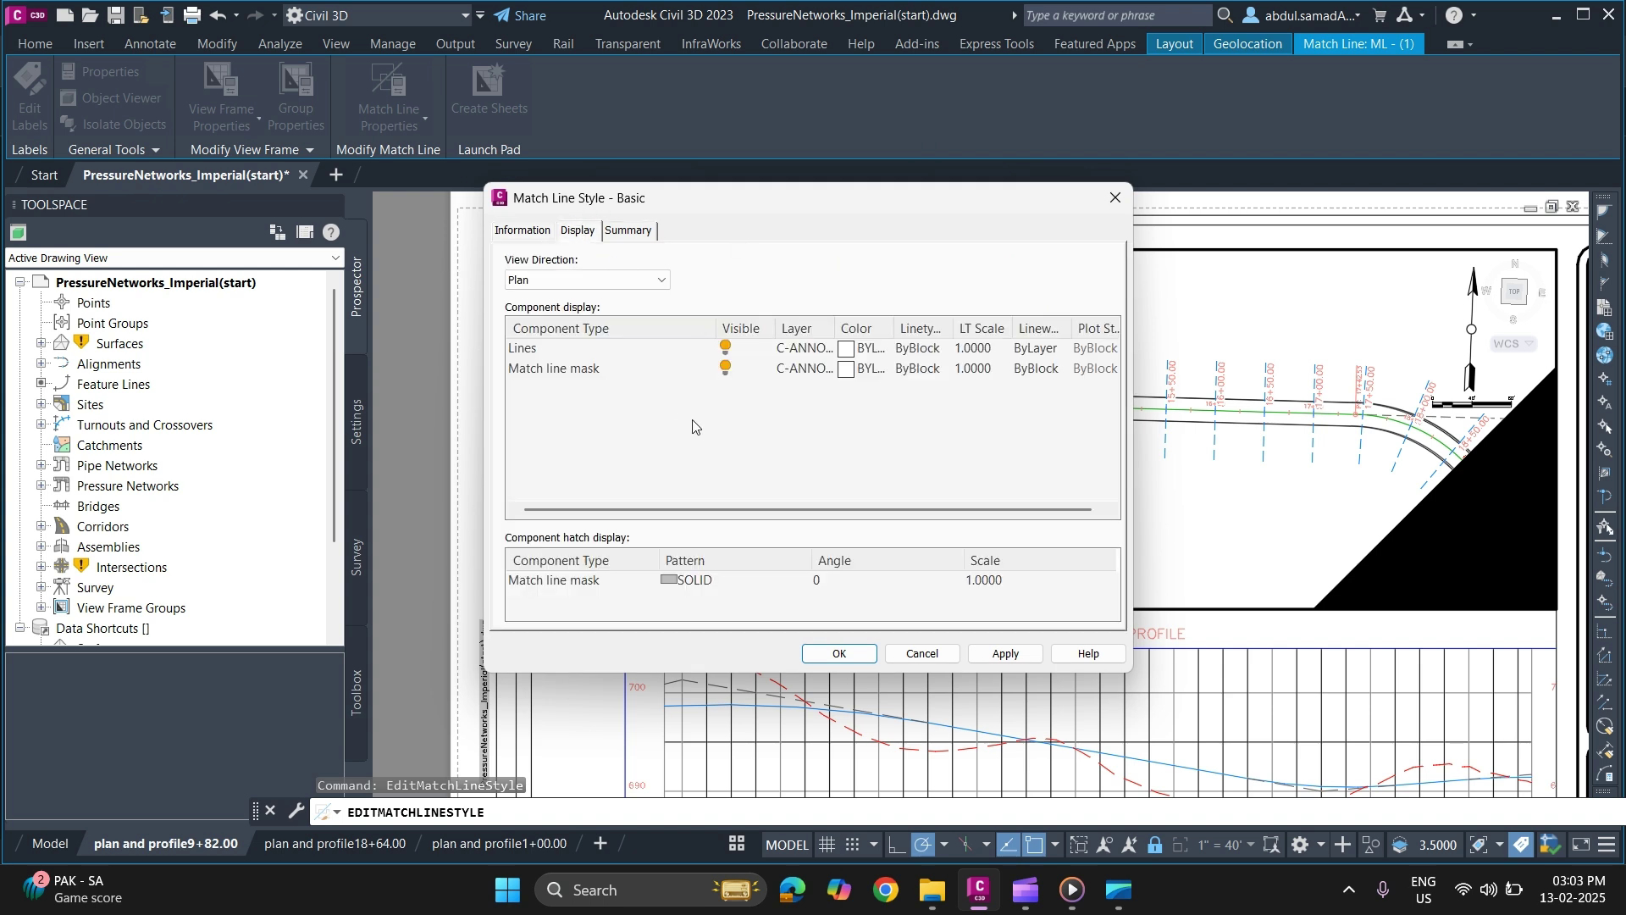
pyautogui.click(732, 370)
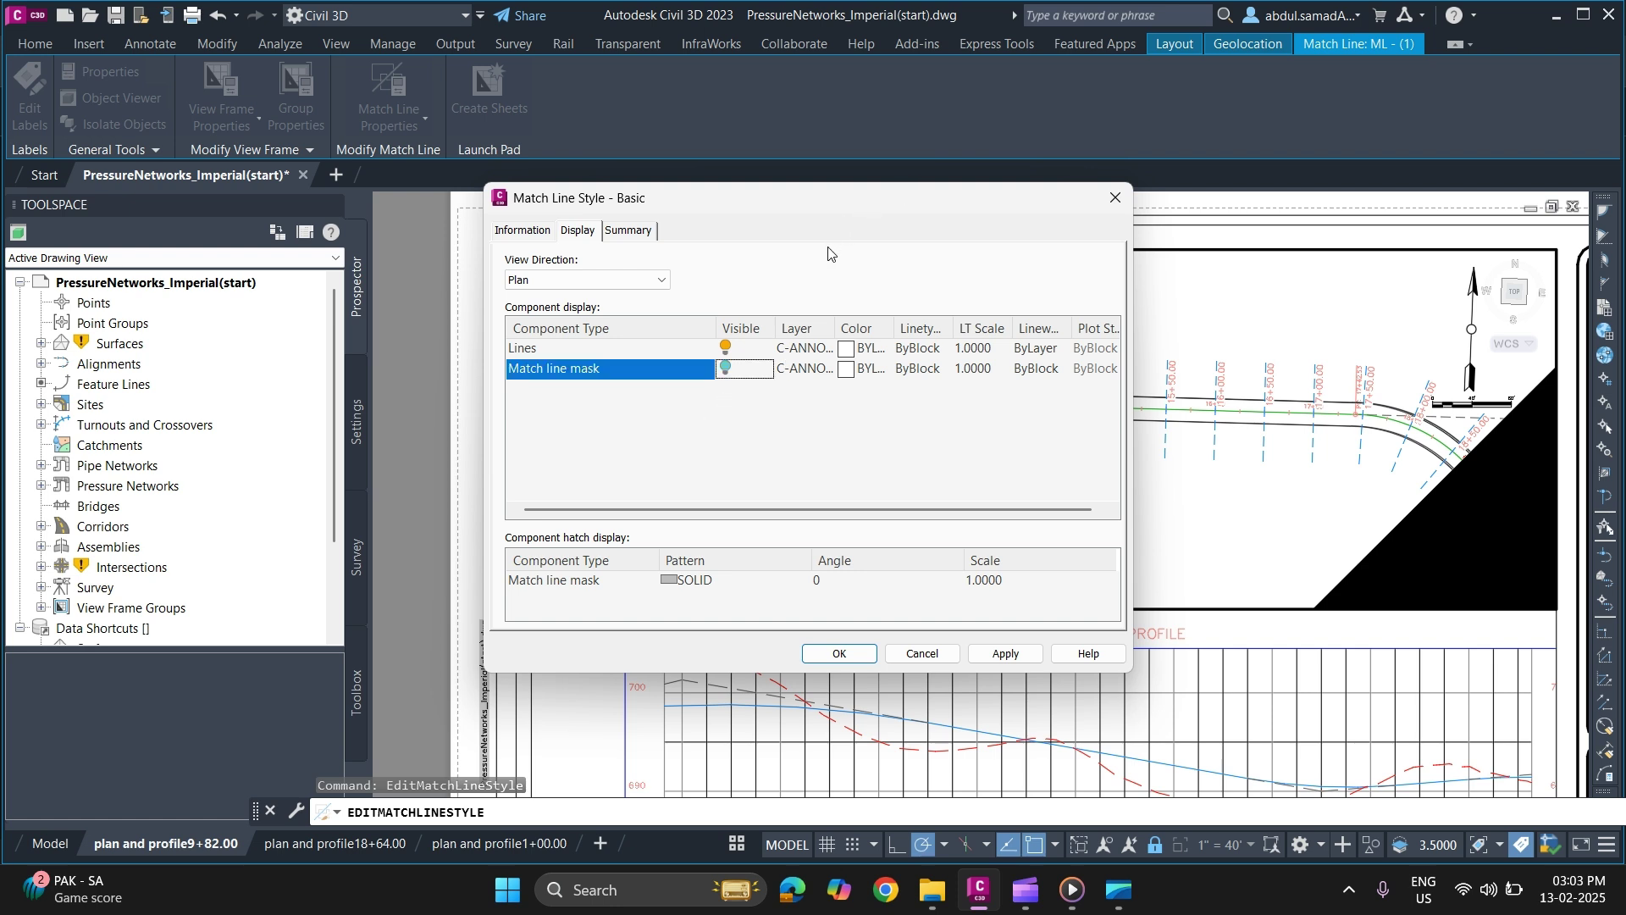
pyautogui.click(1006, 654)
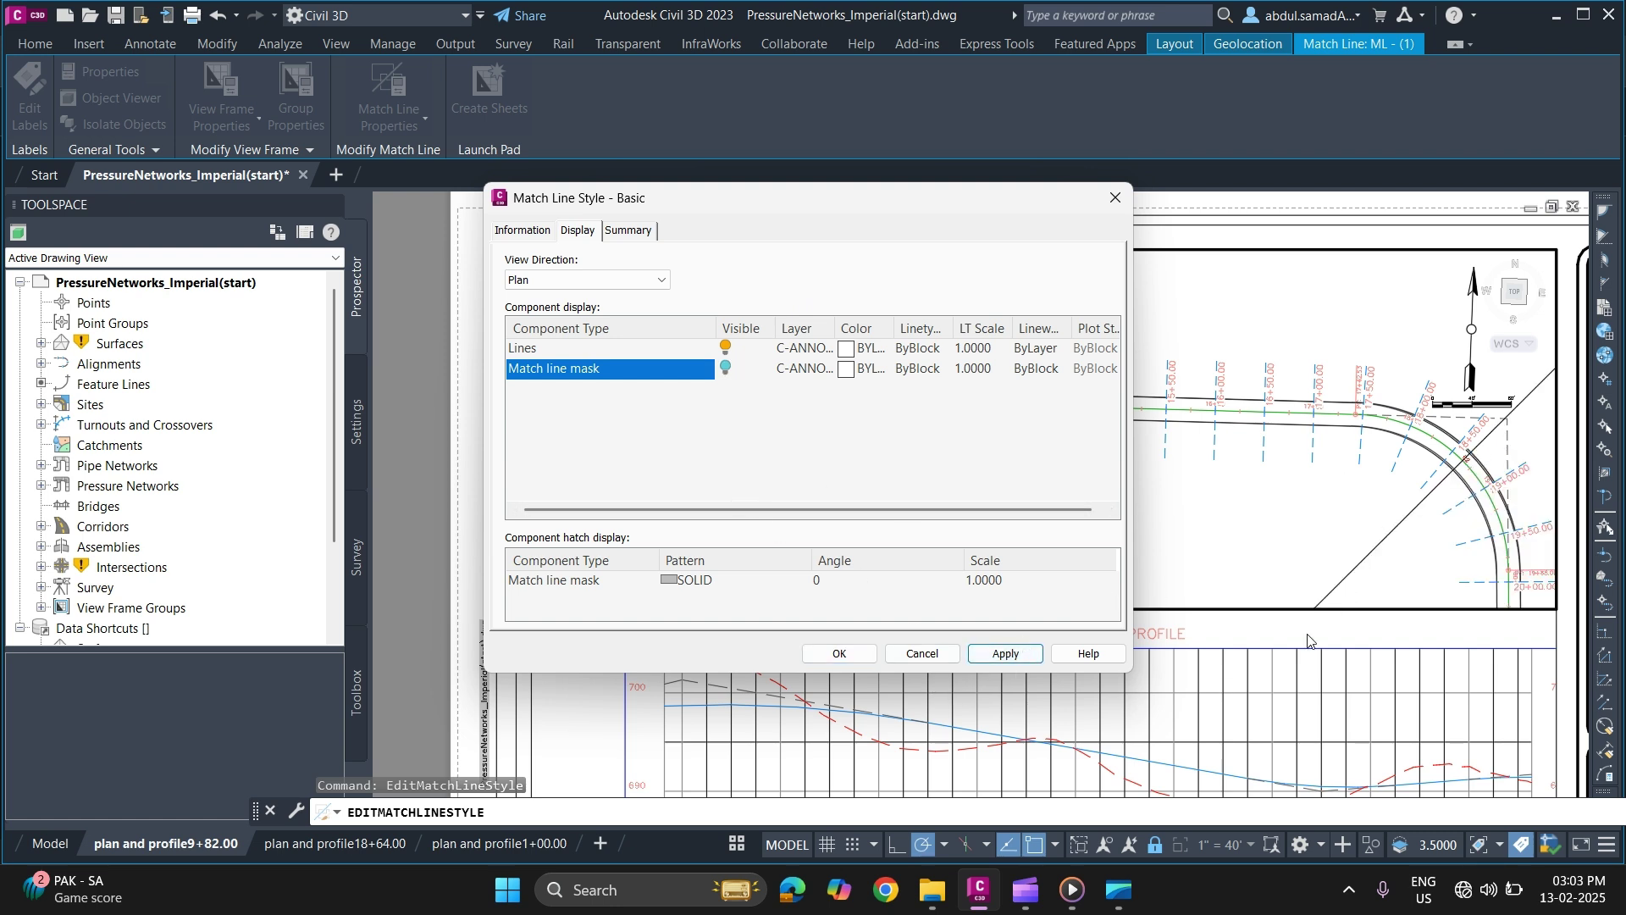
# - Turn off the Lines component visibility, apply it, and close the match line style
pyautogui.click(726, 348)
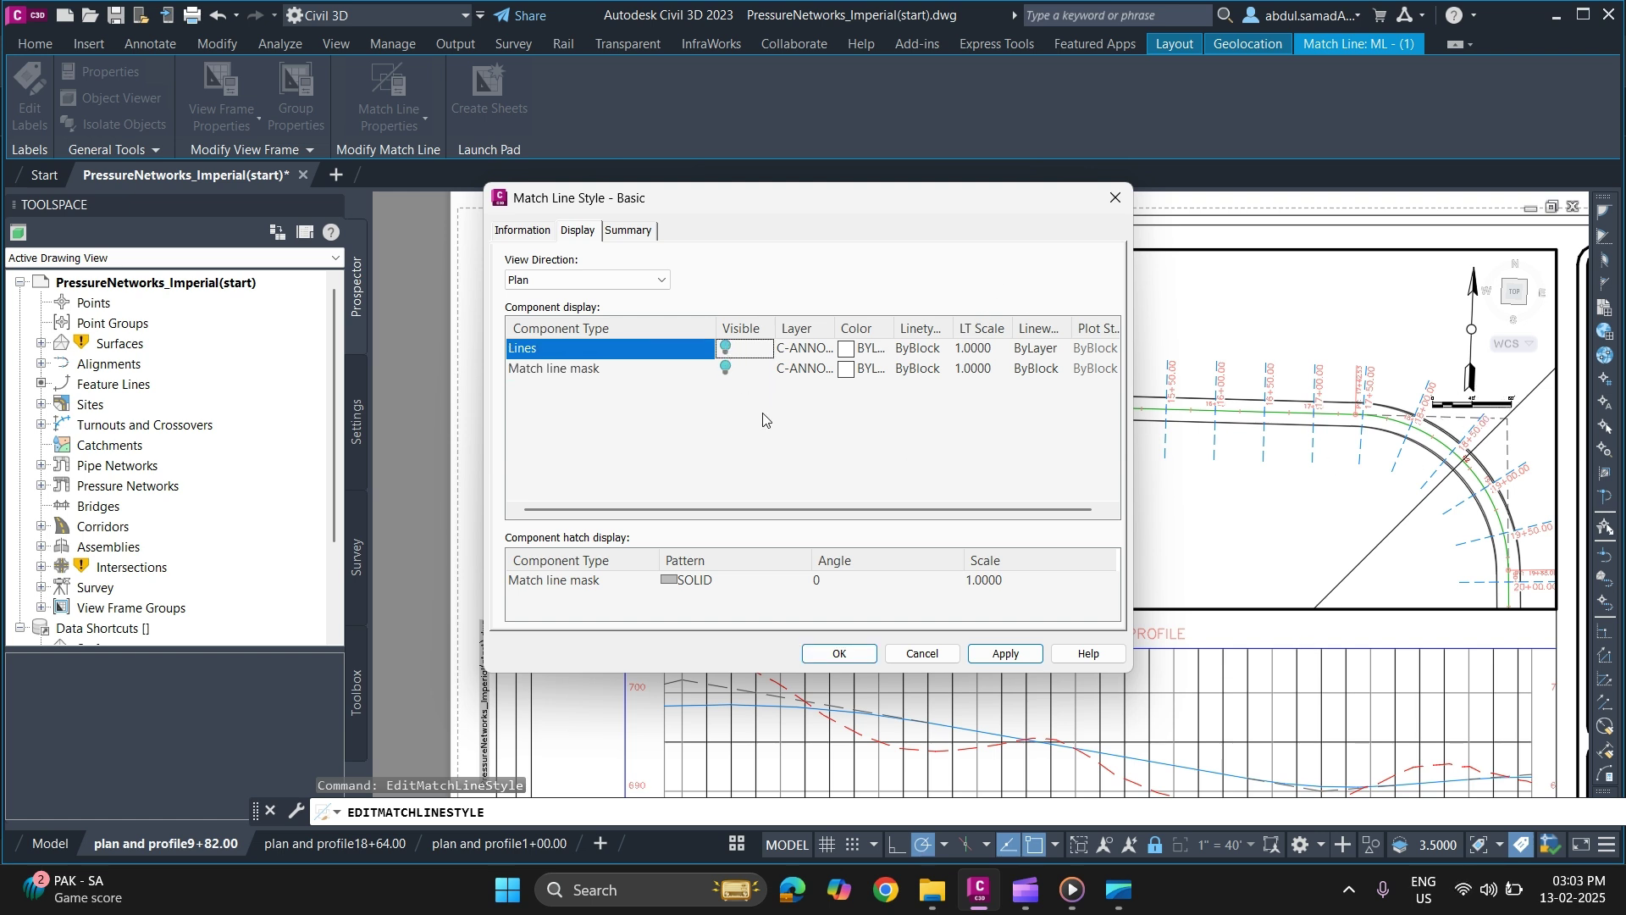
pyautogui.click(1005, 653)
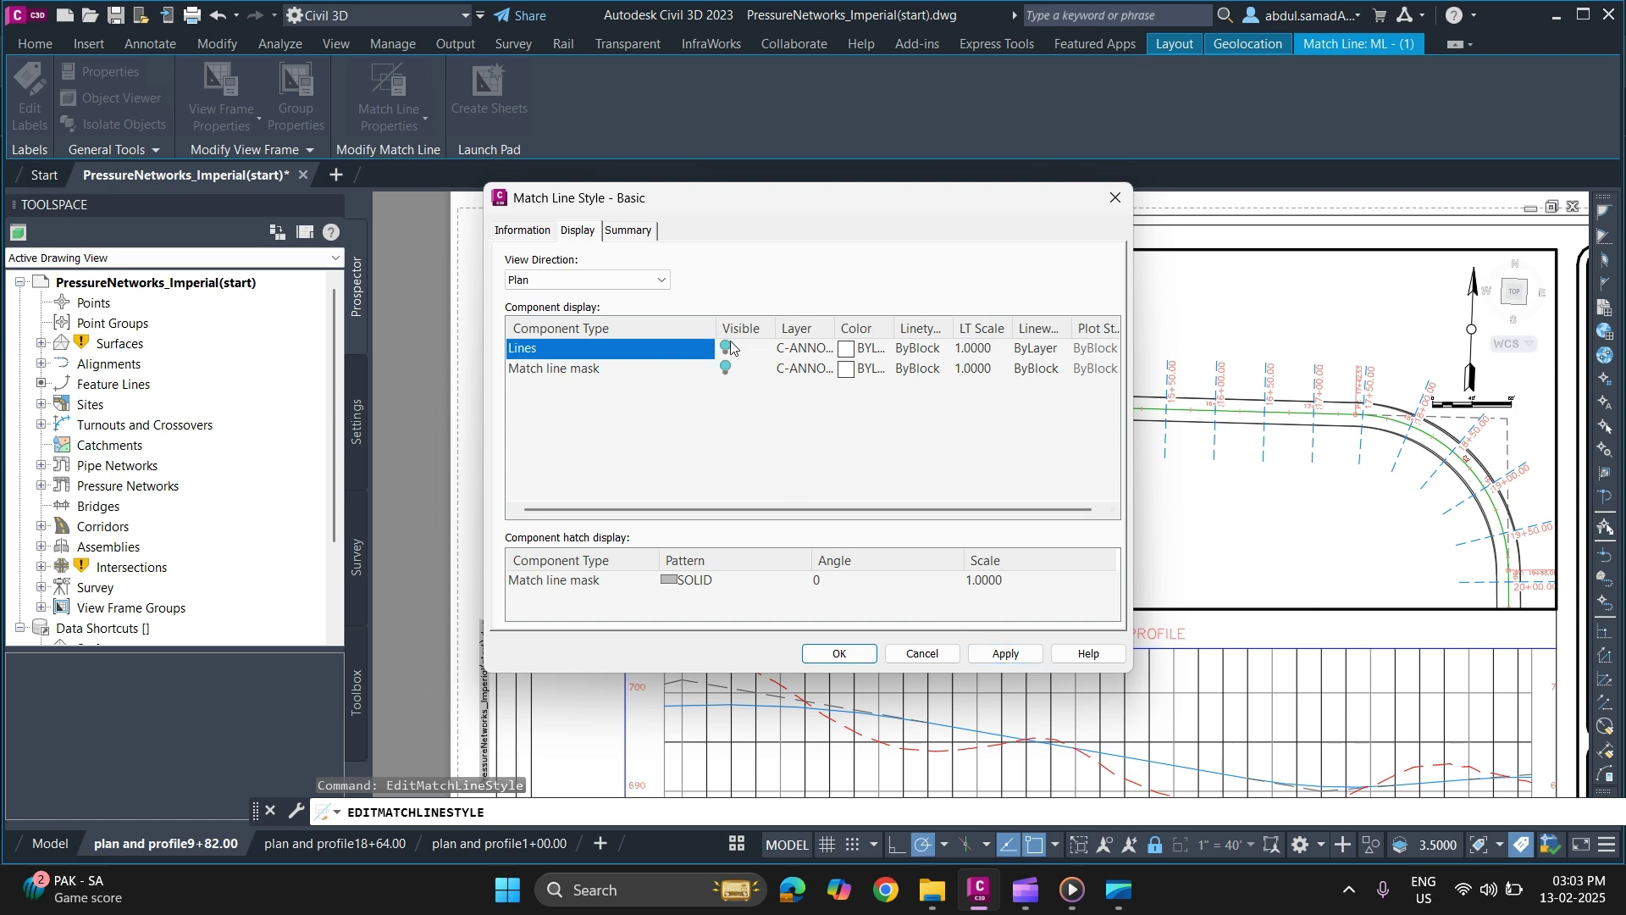
pyautogui.click(725, 348)
pyautogui.click(1005, 653)
pyautogui.click(834, 653)
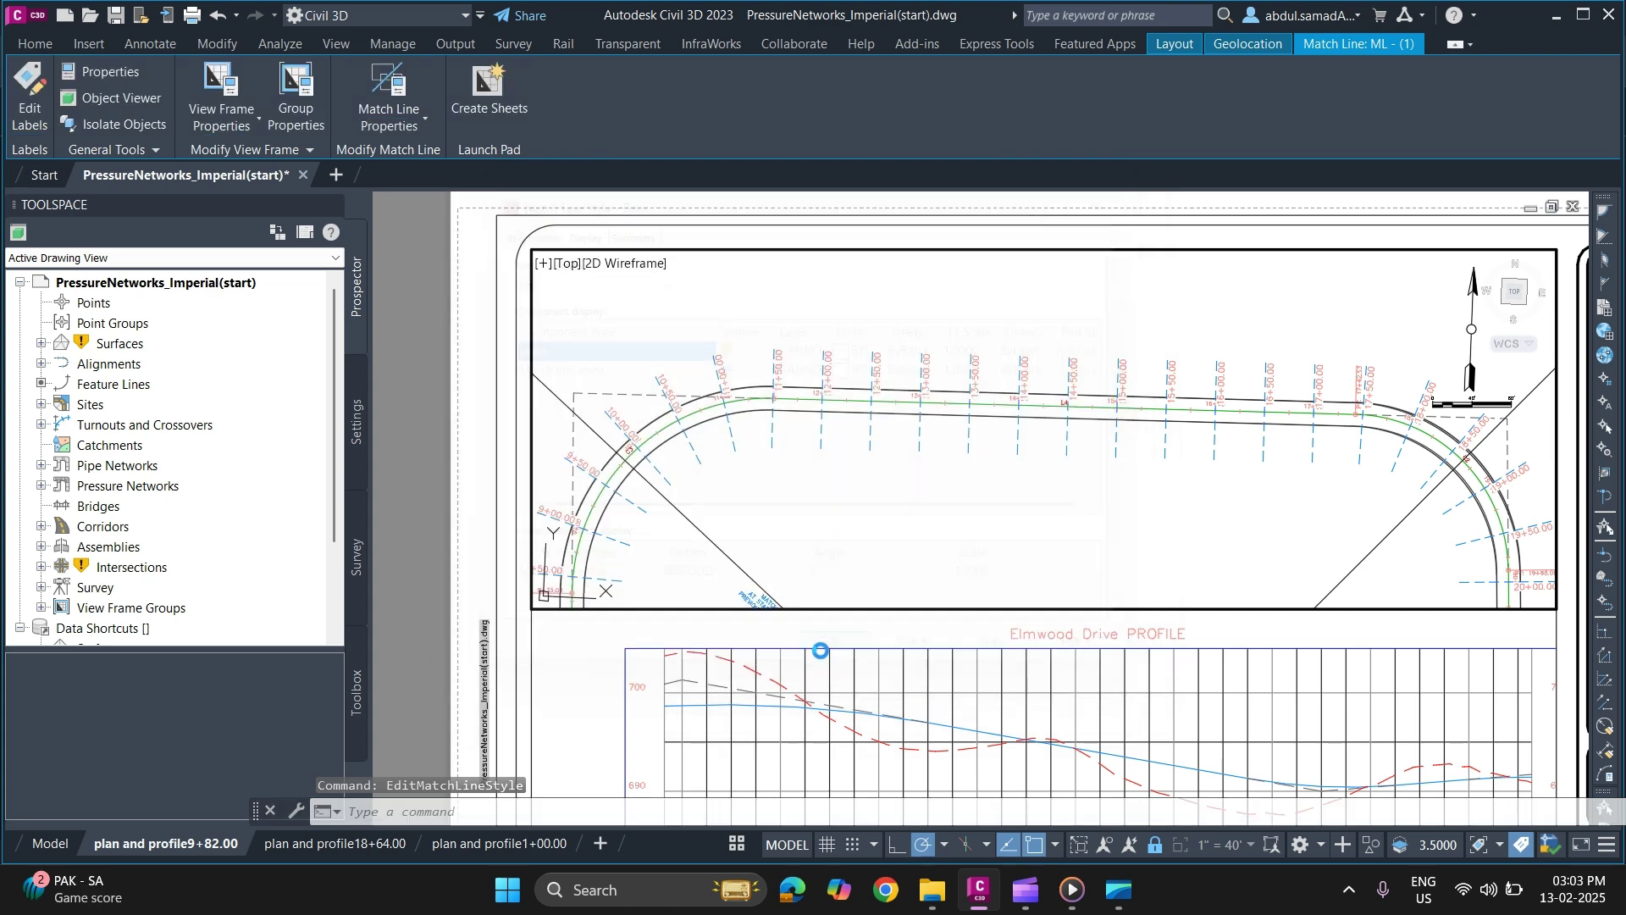
# - Return to paper space and zoom in on the profile area of the sheet
pyautogui.scroll(-4, 804, 449)
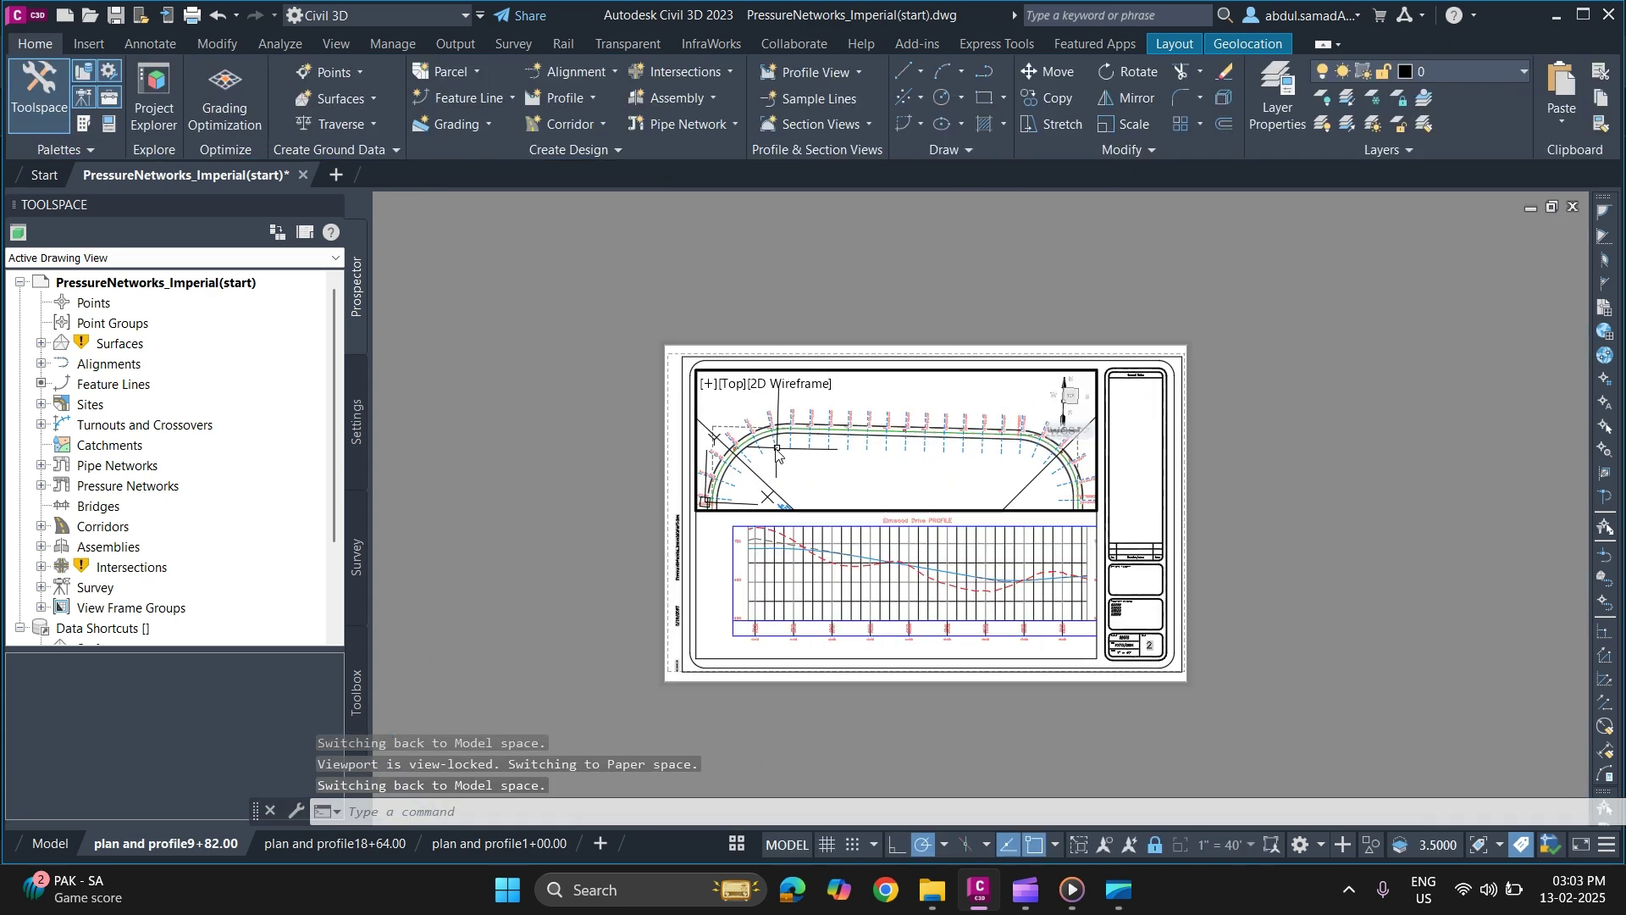
pyautogui.doubleClick(593, 496)
pyautogui.scroll(3, 982, 436)
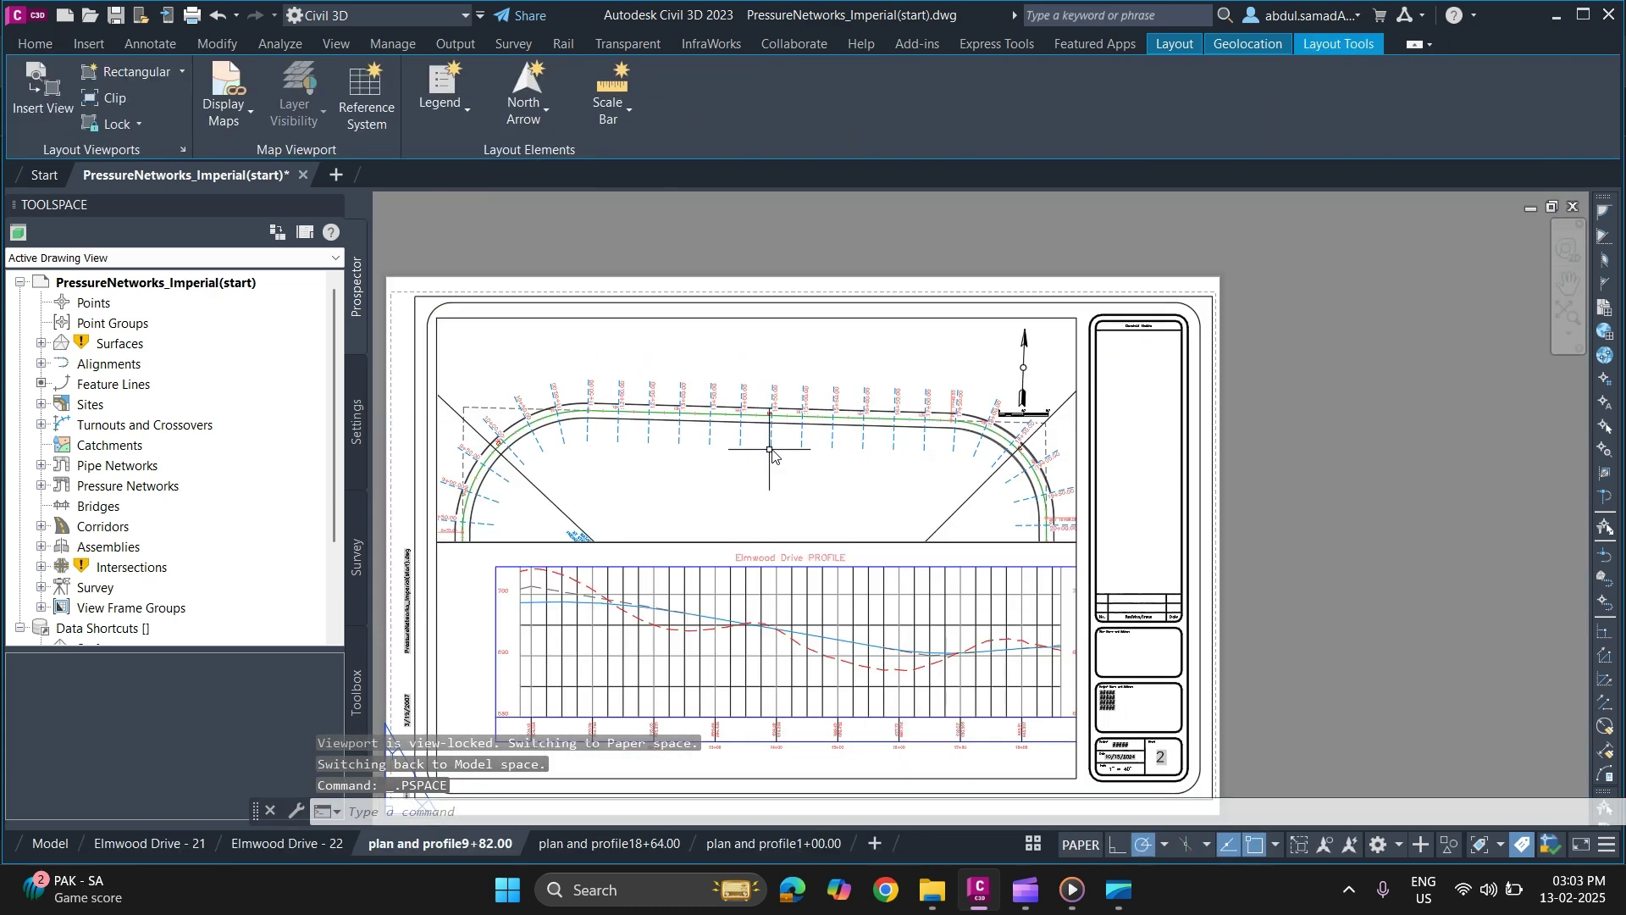
pyautogui.scroll(-3, 652, 466)
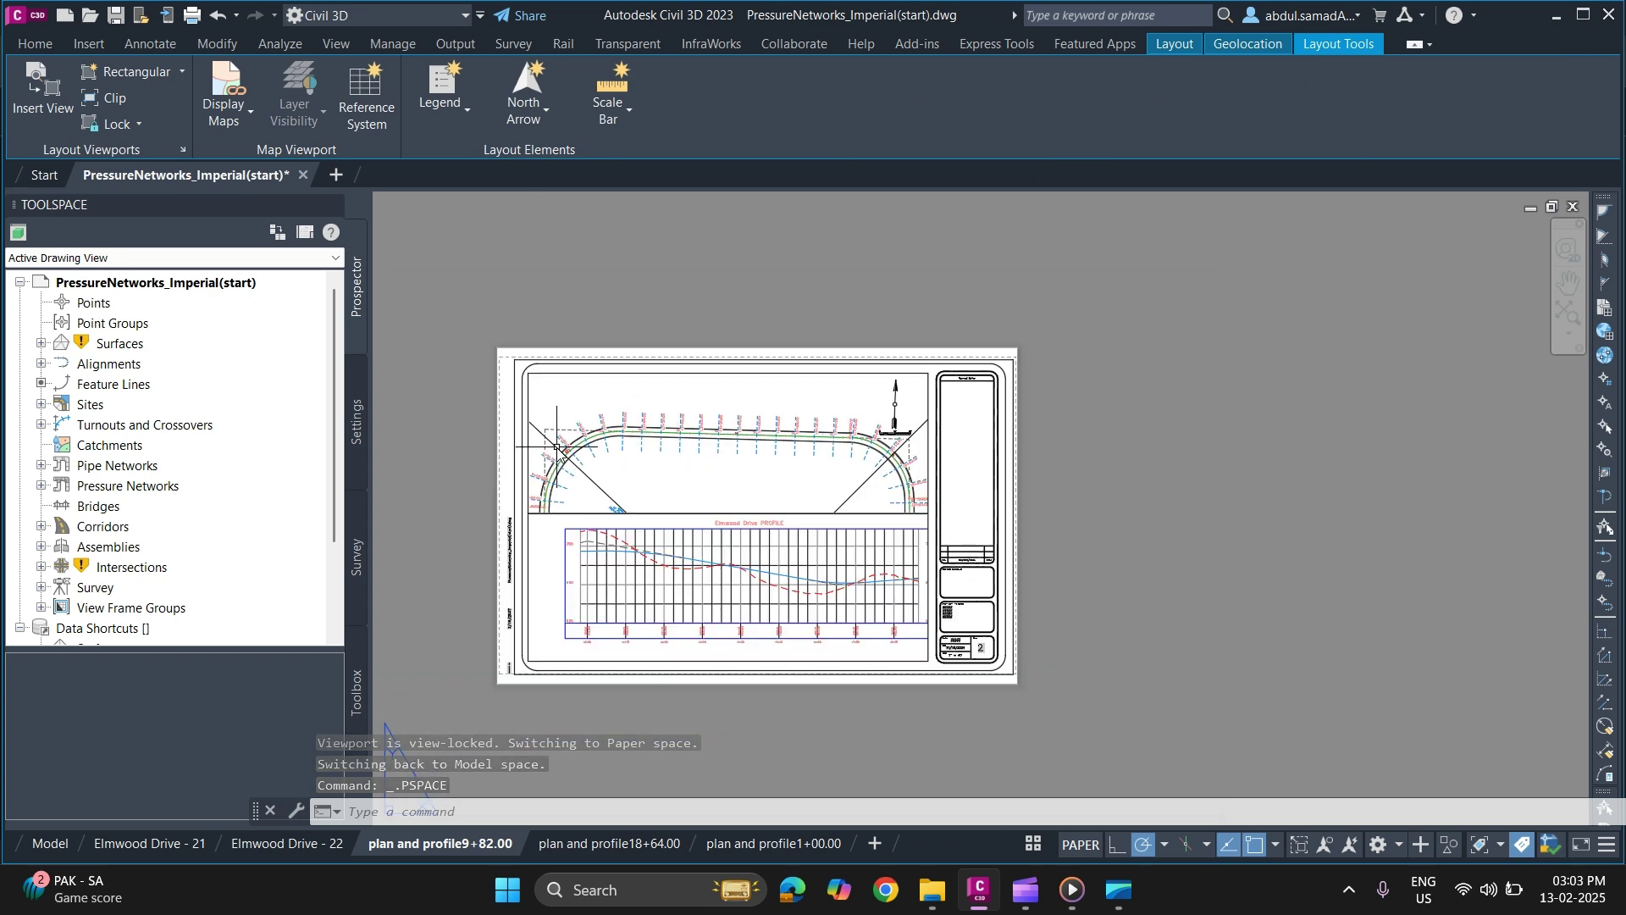
pyautogui.scroll(4, 555, 453)
pyautogui.scroll(-2, 677, 415)
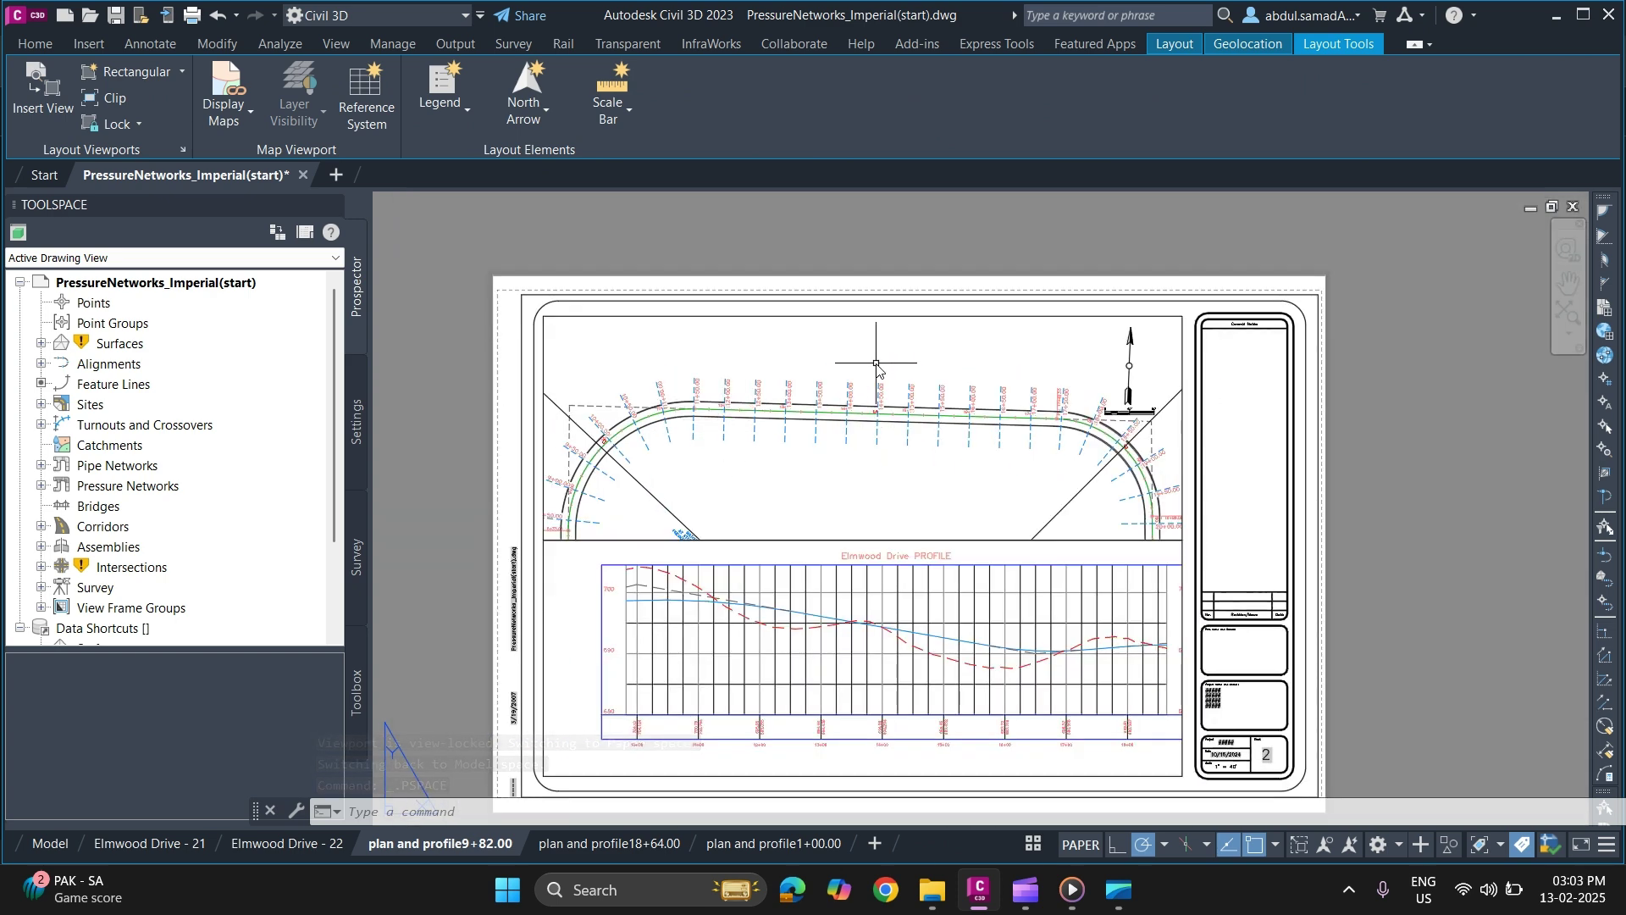
pyautogui.scroll(-3, 872, 364)
pyautogui.scroll(5, 838, 466)
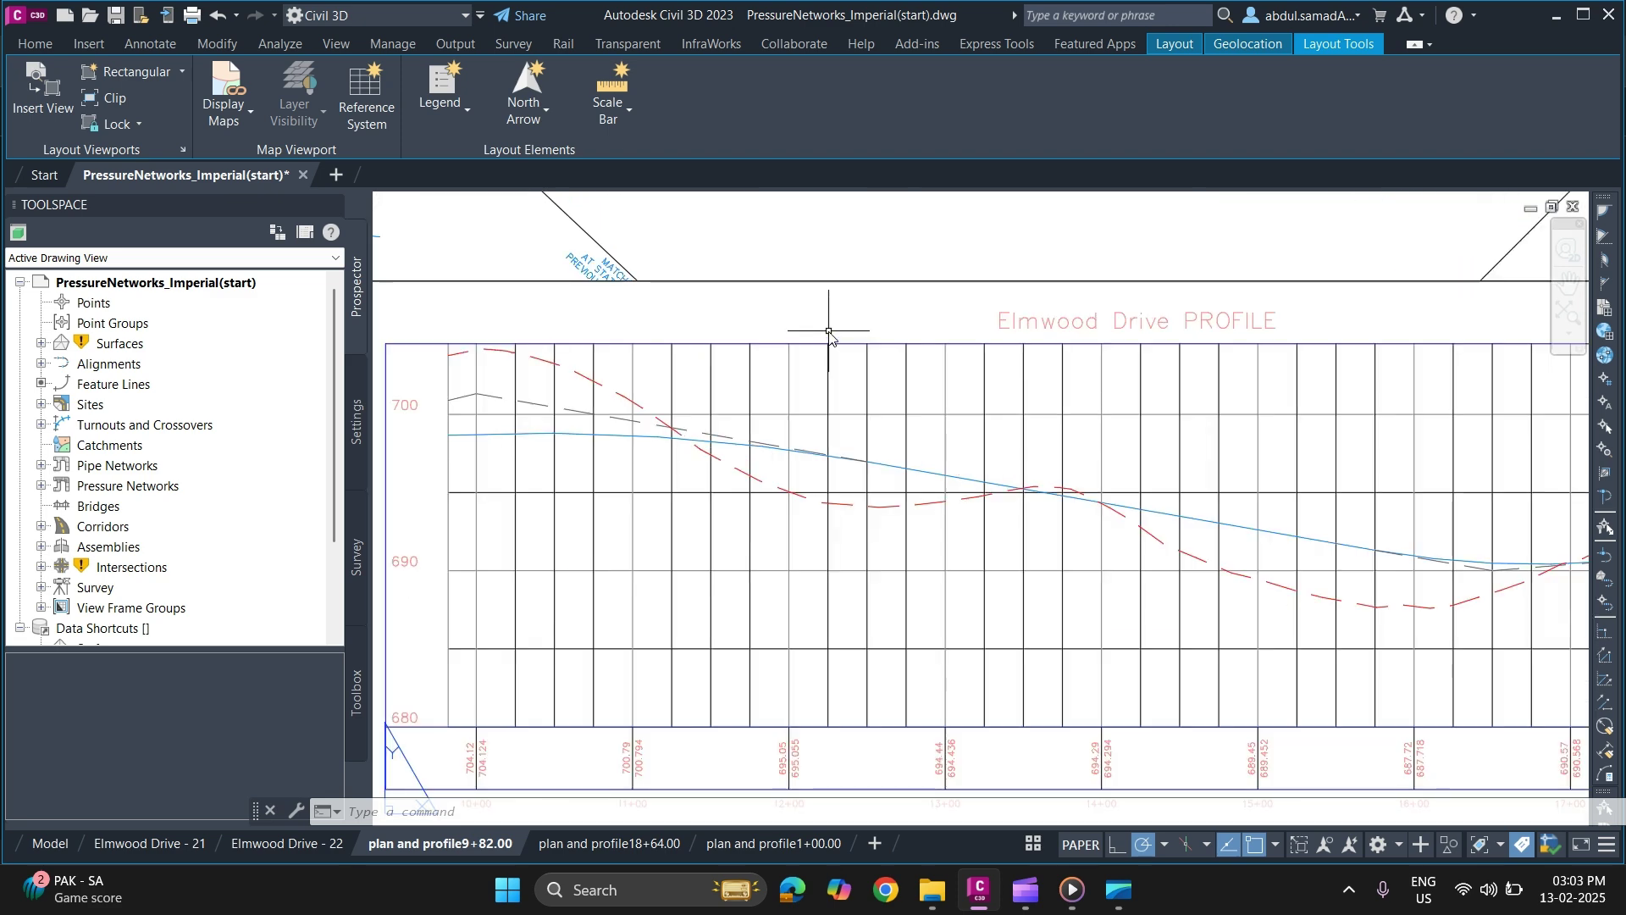
pyautogui.scroll(-2, 838, 457)
pyautogui.scroll(2, 732, 363)
# - Enter the viewport and open the Elmwood Drive profile view's style settings
pyautogui.doubleClick(733, 362)
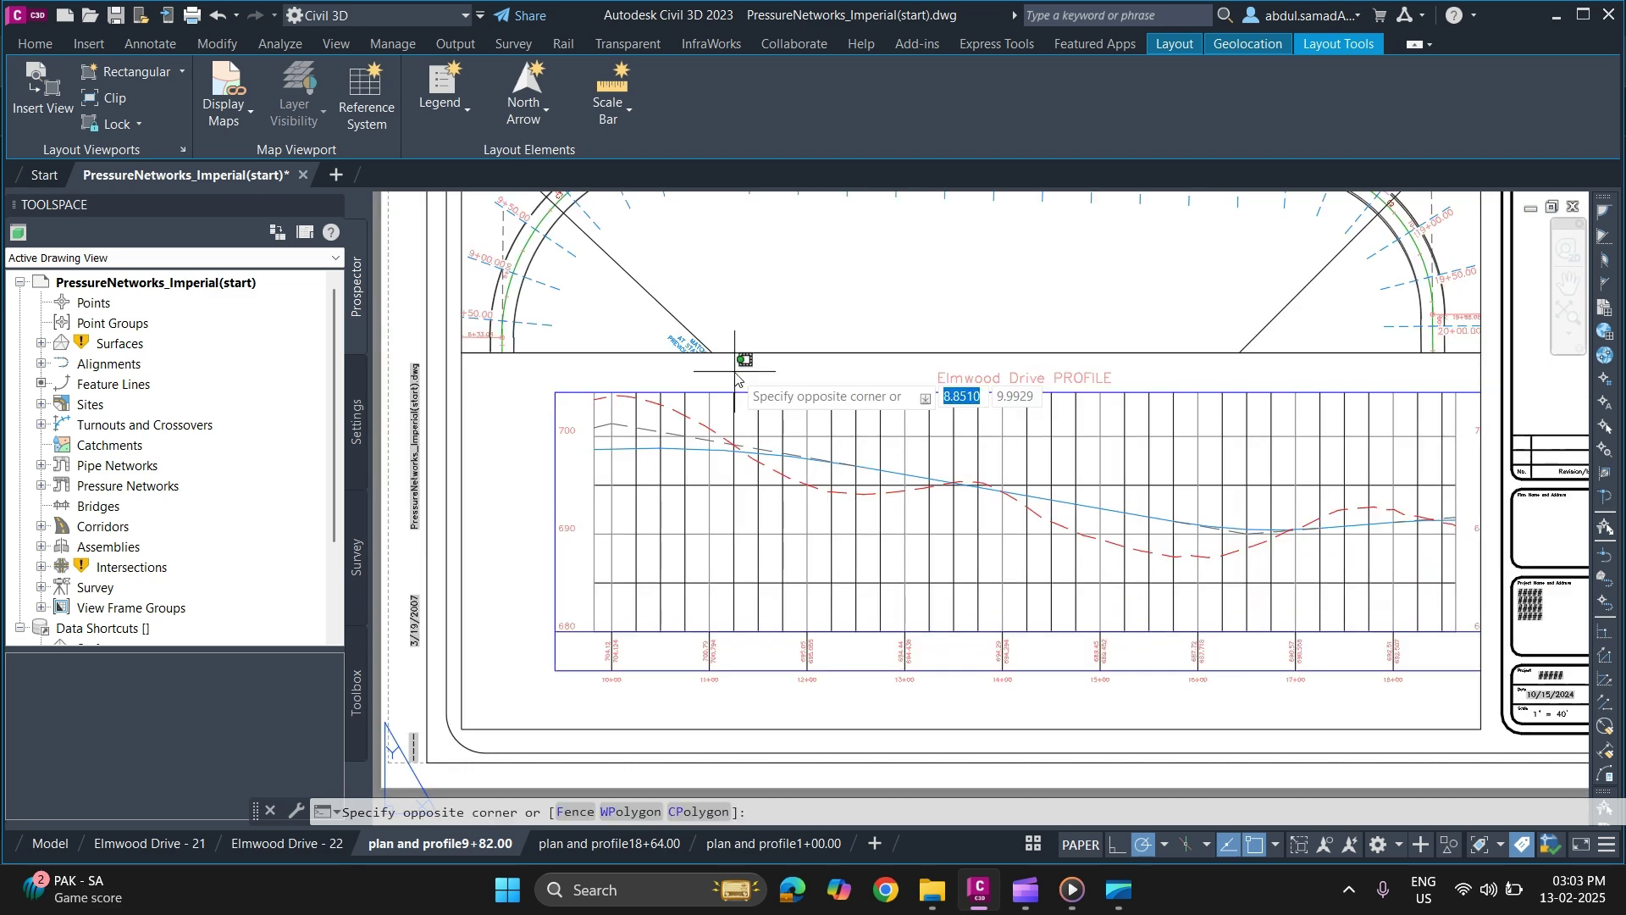
pyautogui.click(736, 393)
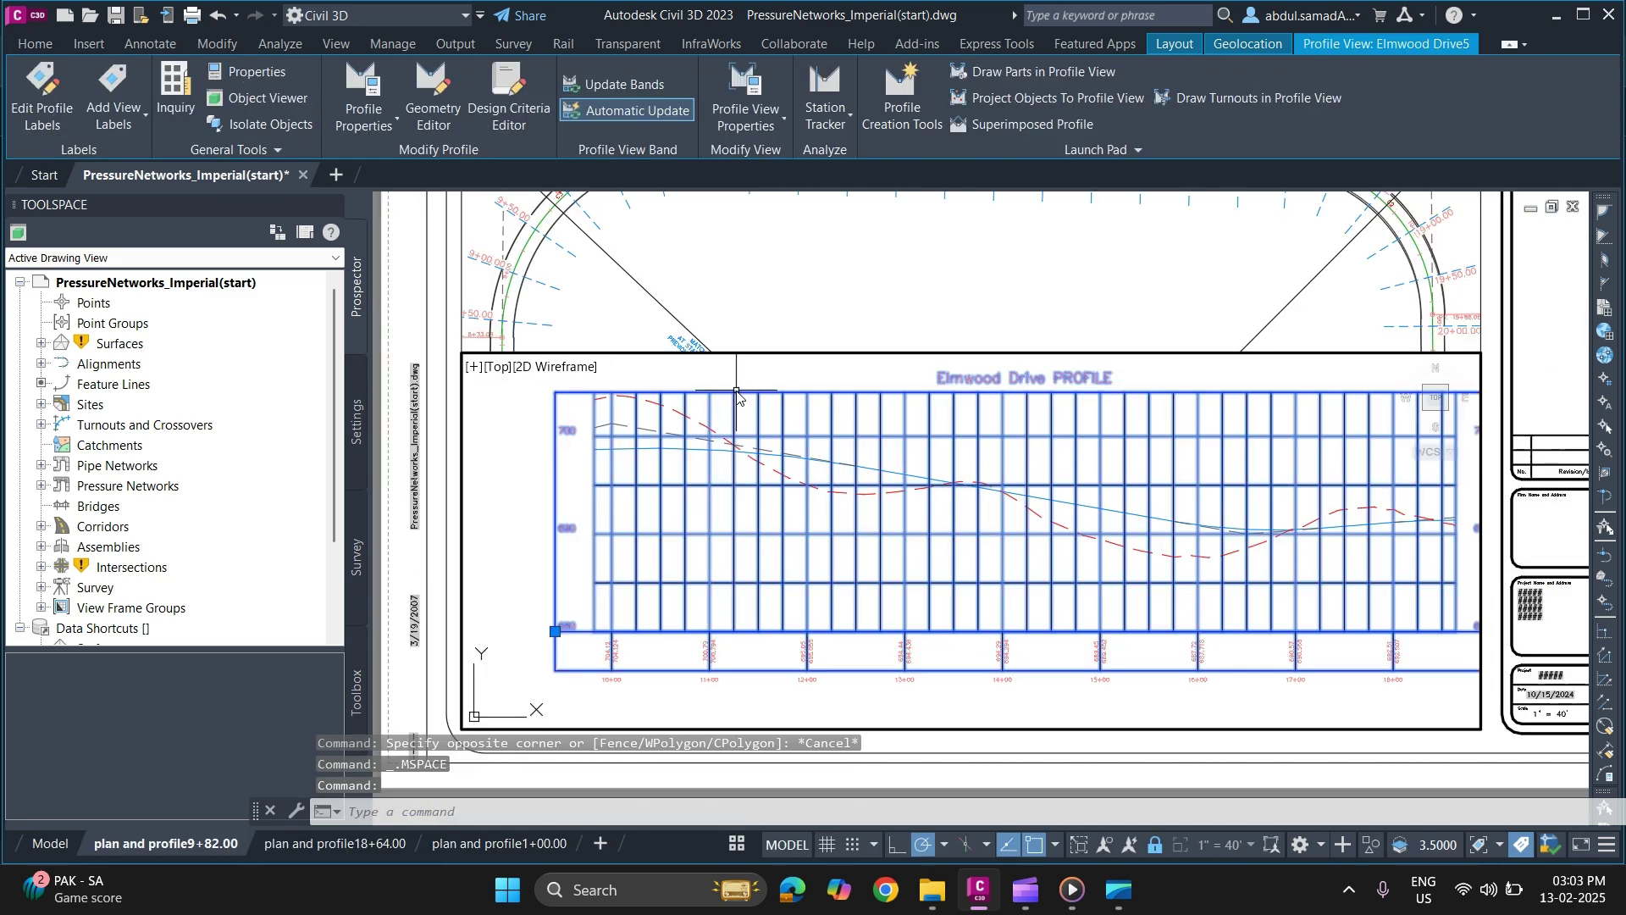
pyautogui.rightClick(756, 398)
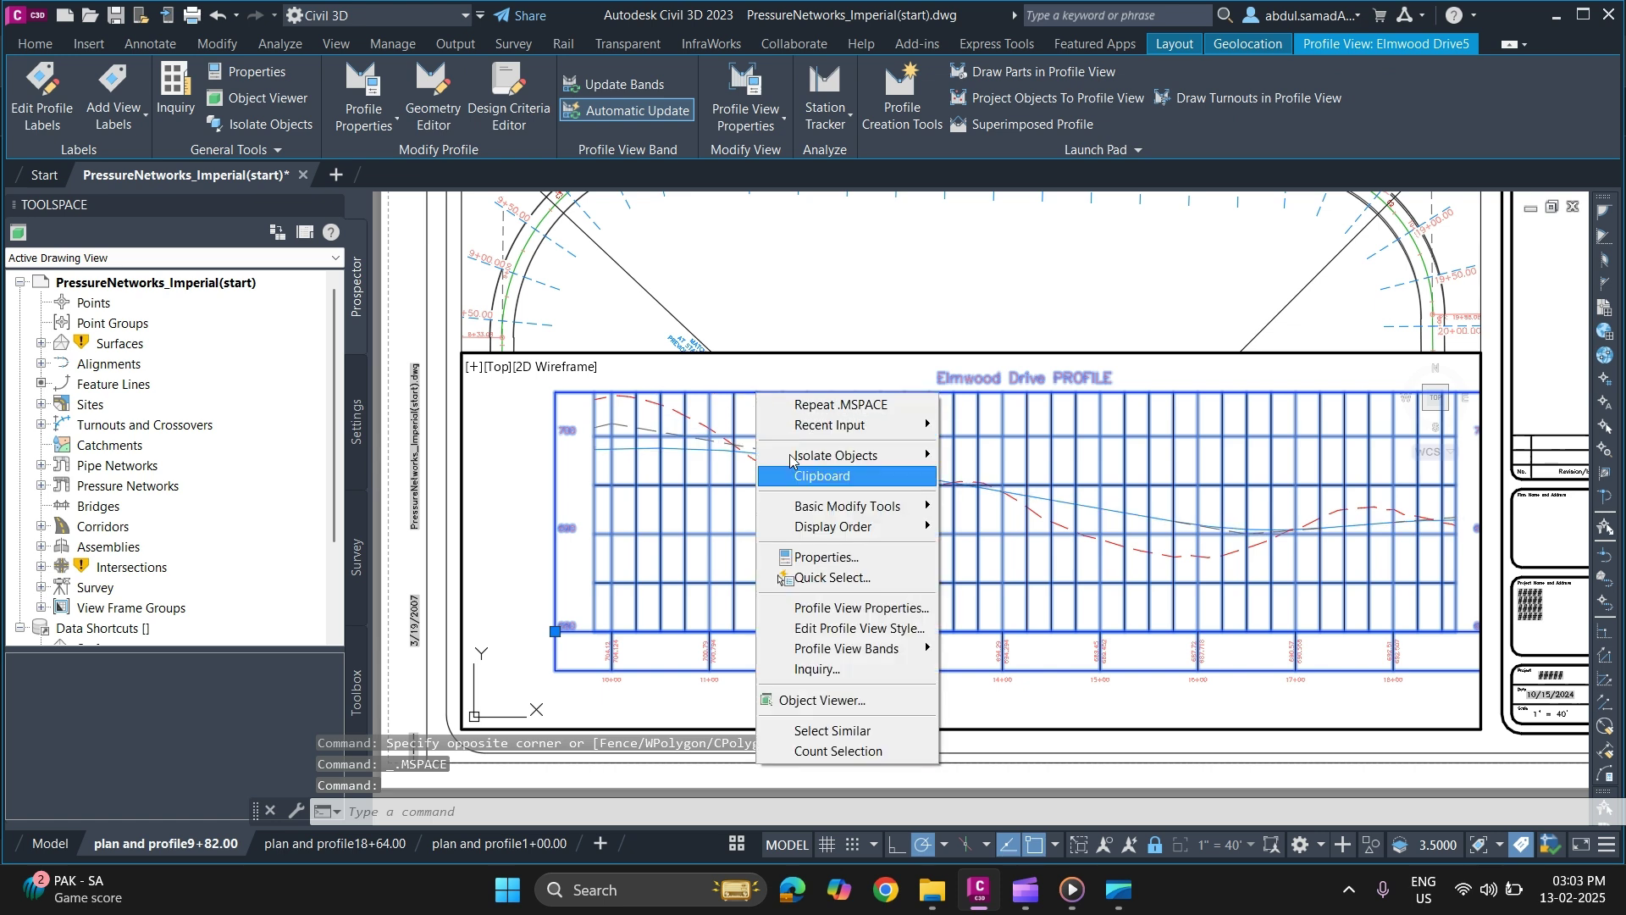
pyautogui.click(858, 628)
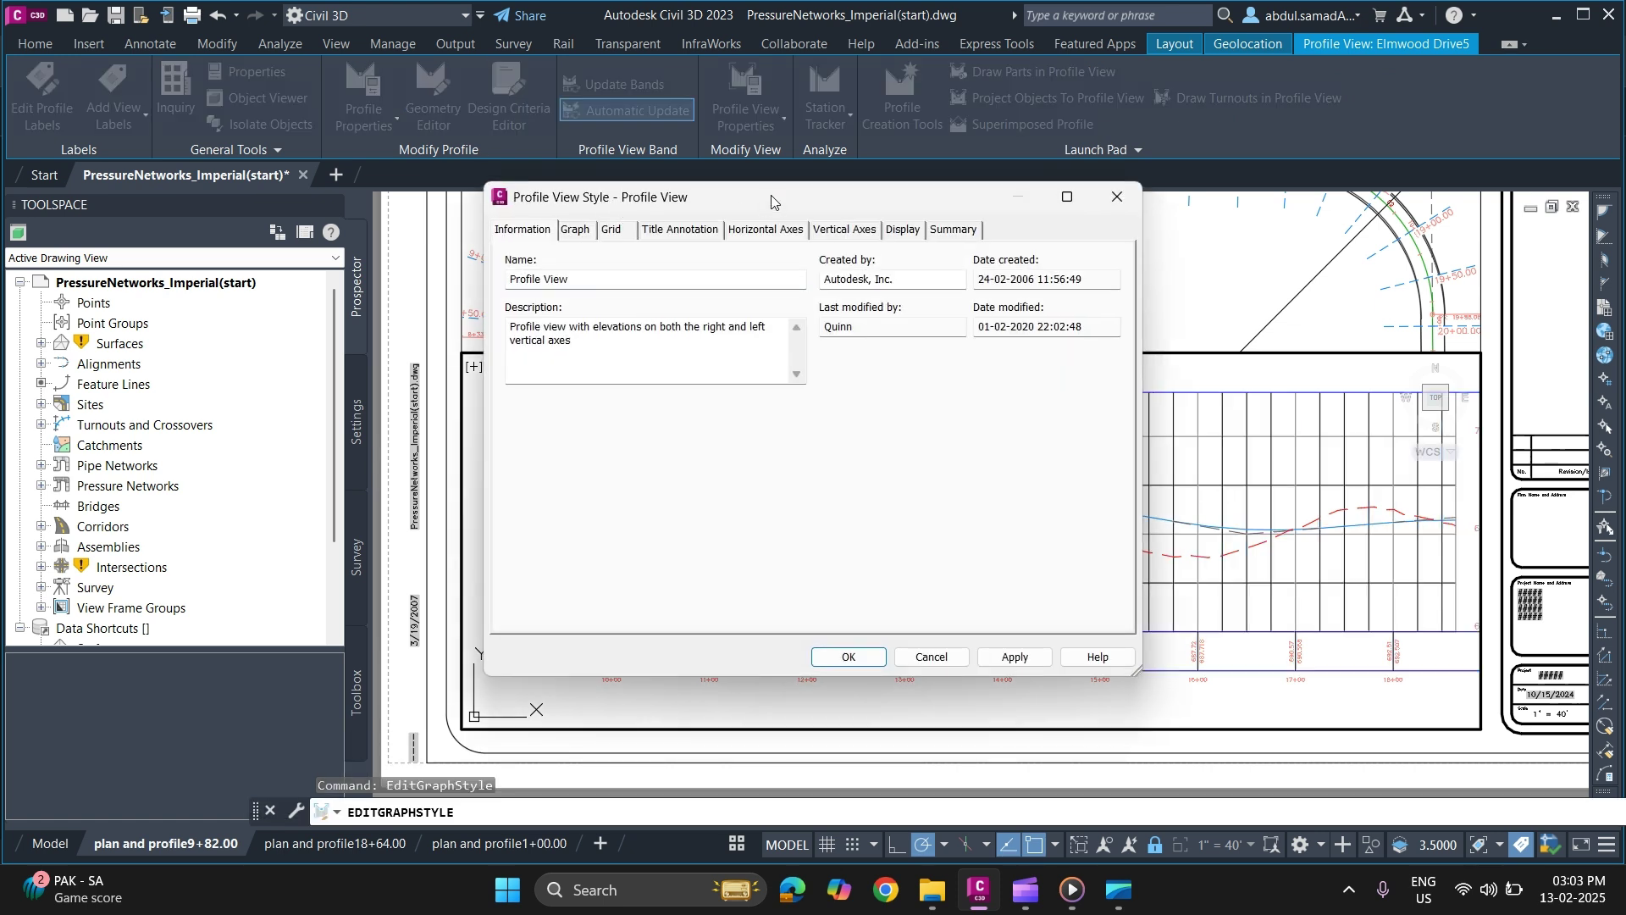
# - Move the style dialog aside and review Graph, Grid, Title Annotation and Horizontal Axes (ticks 100.00'/25.00')
pyautogui.moveTo(773, 196); pyautogui.dragTo(331, 80)
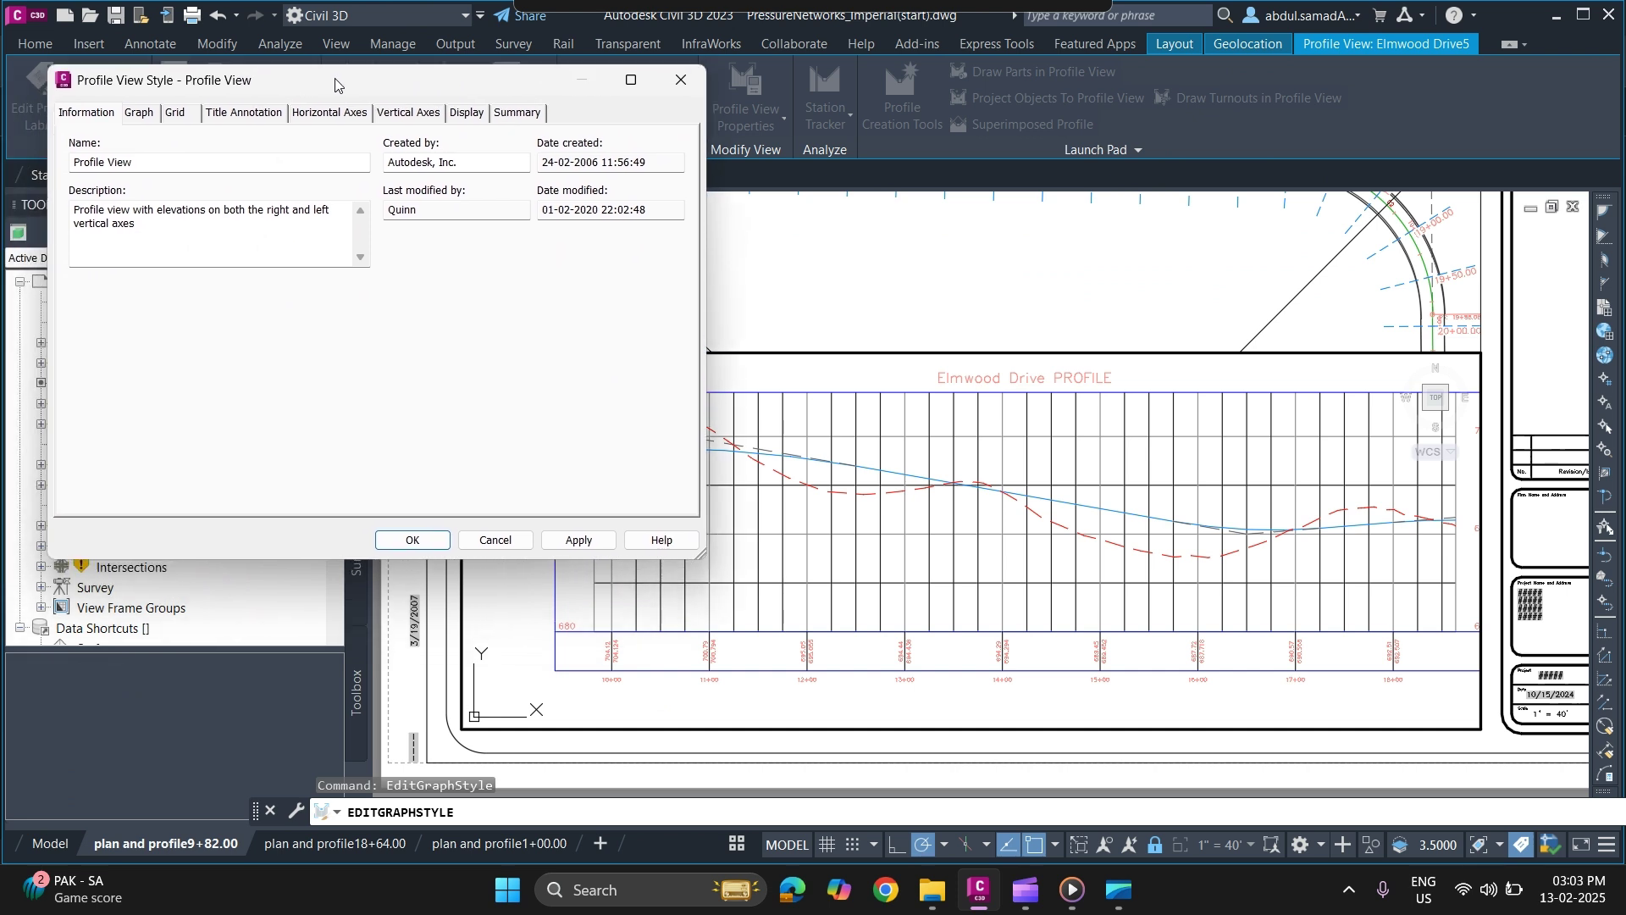
pyautogui.click(140, 114)
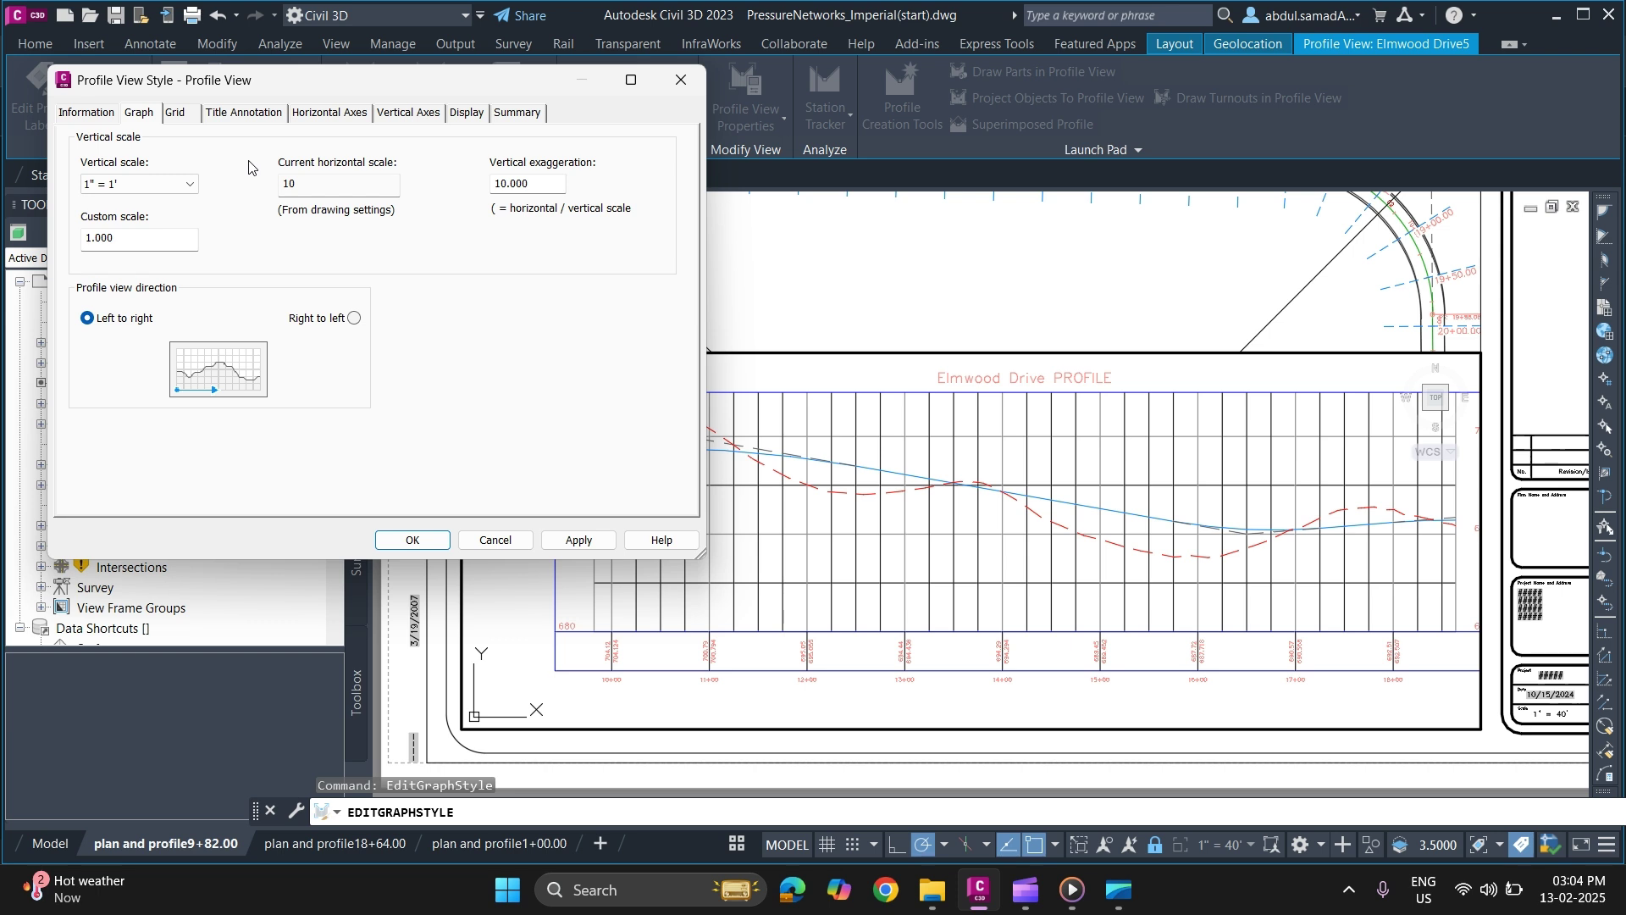
pyautogui.click(184, 116)
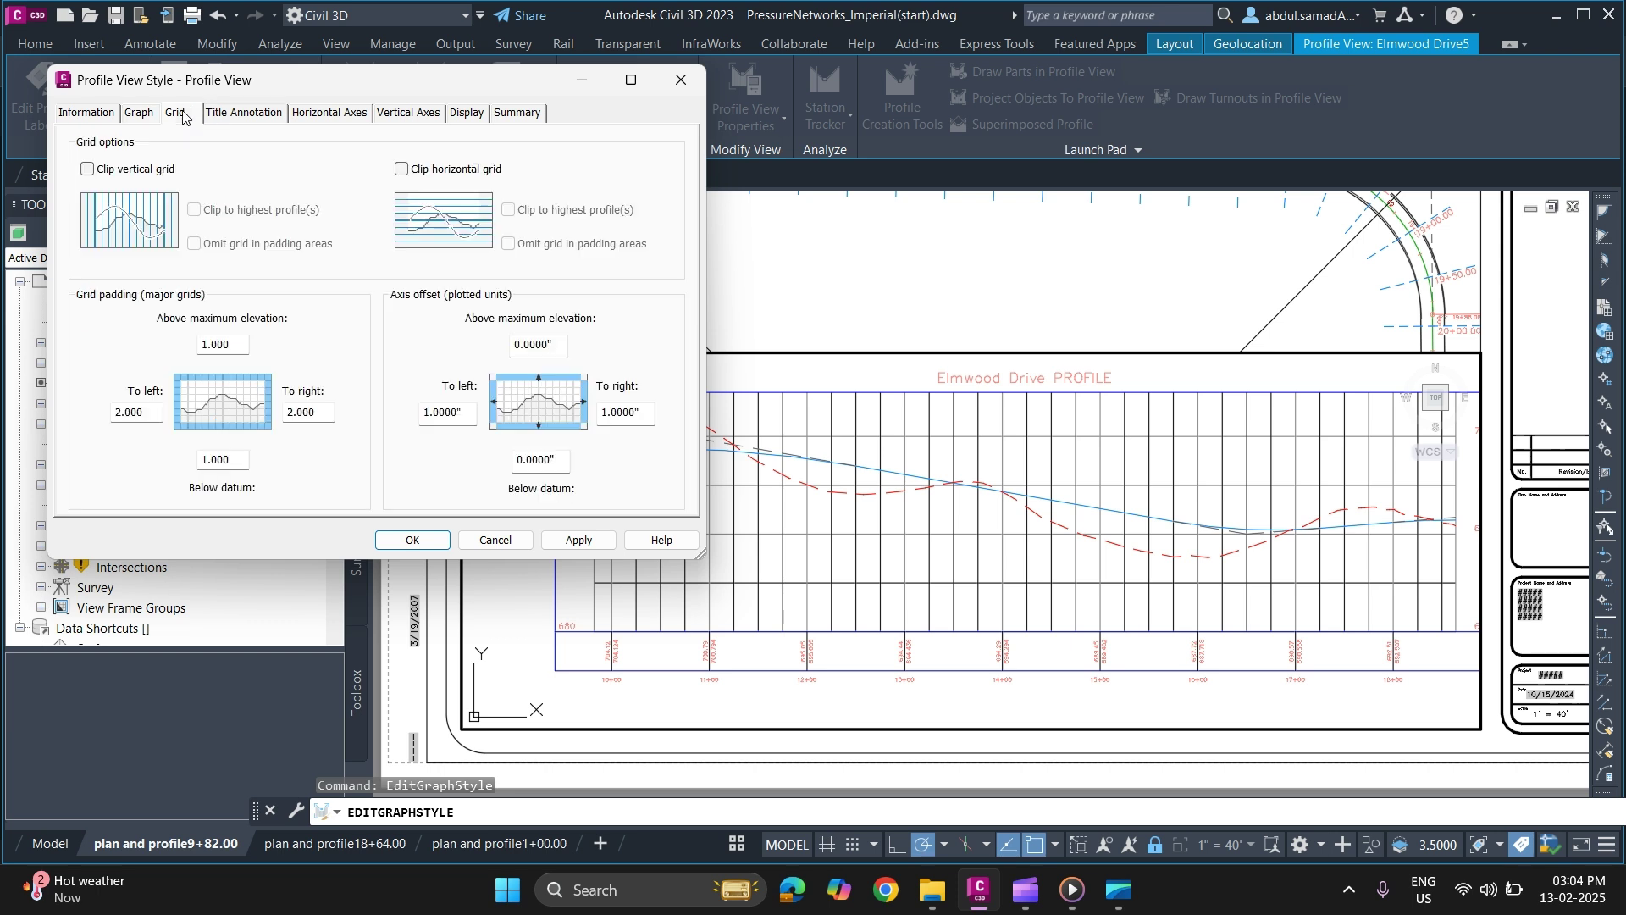
pyautogui.click(244, 118)
pyautogui.click(317, 110)
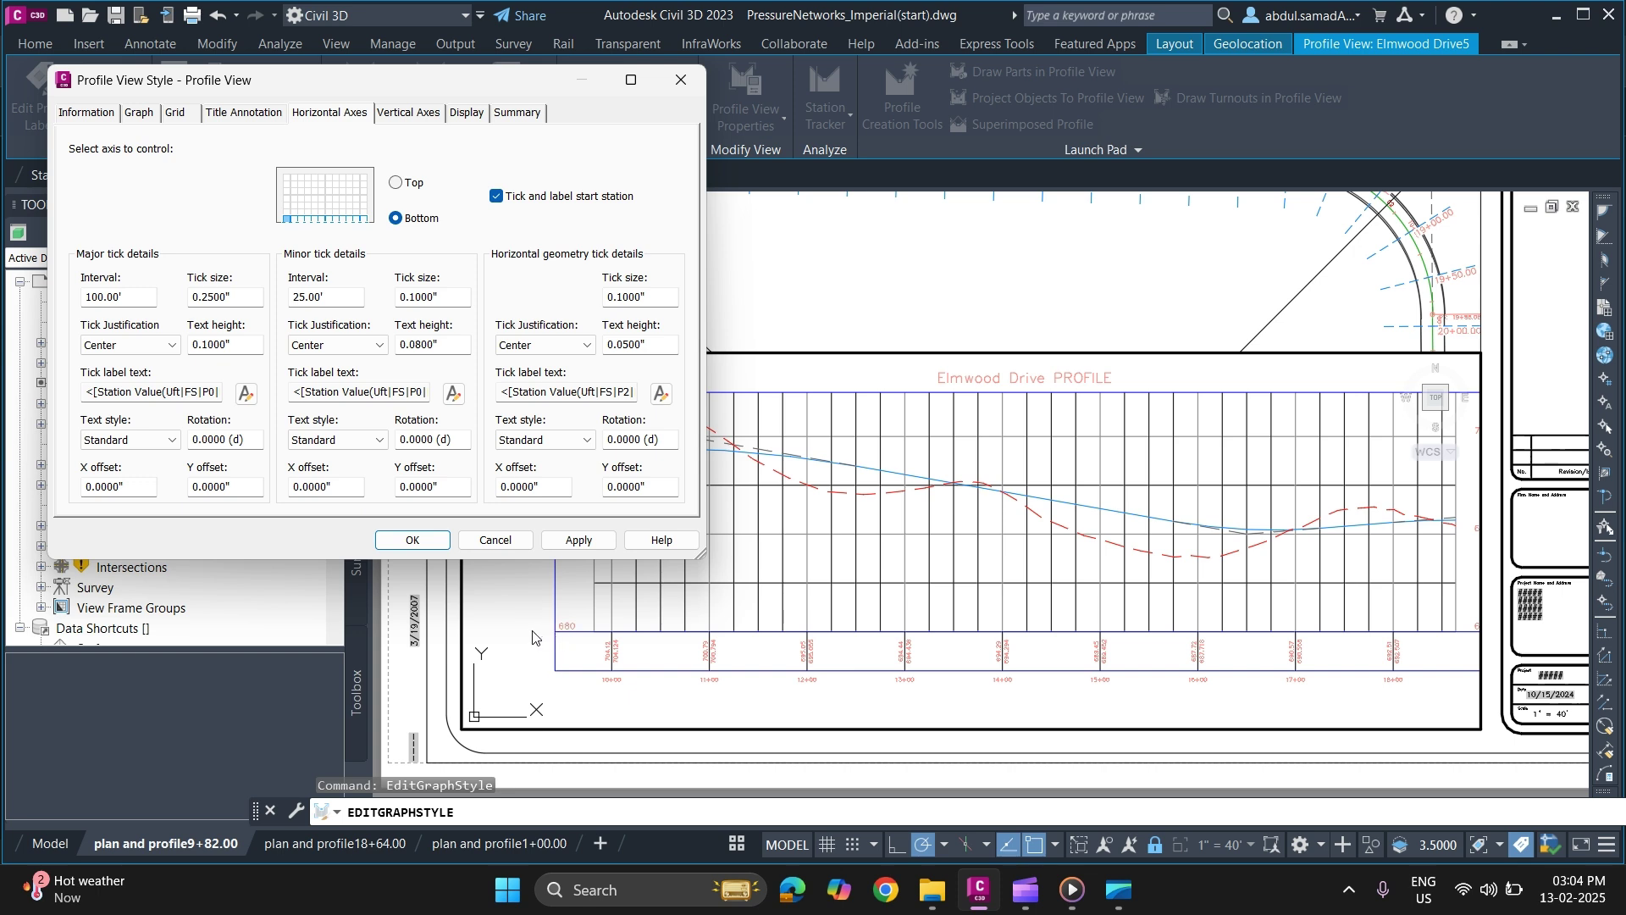
# - Check the Vertical Axes tick settings: major interval 10.00', minor 5.00'
pyautogui.doubleClick(85, 491)
pyautogui.click(265, 113)
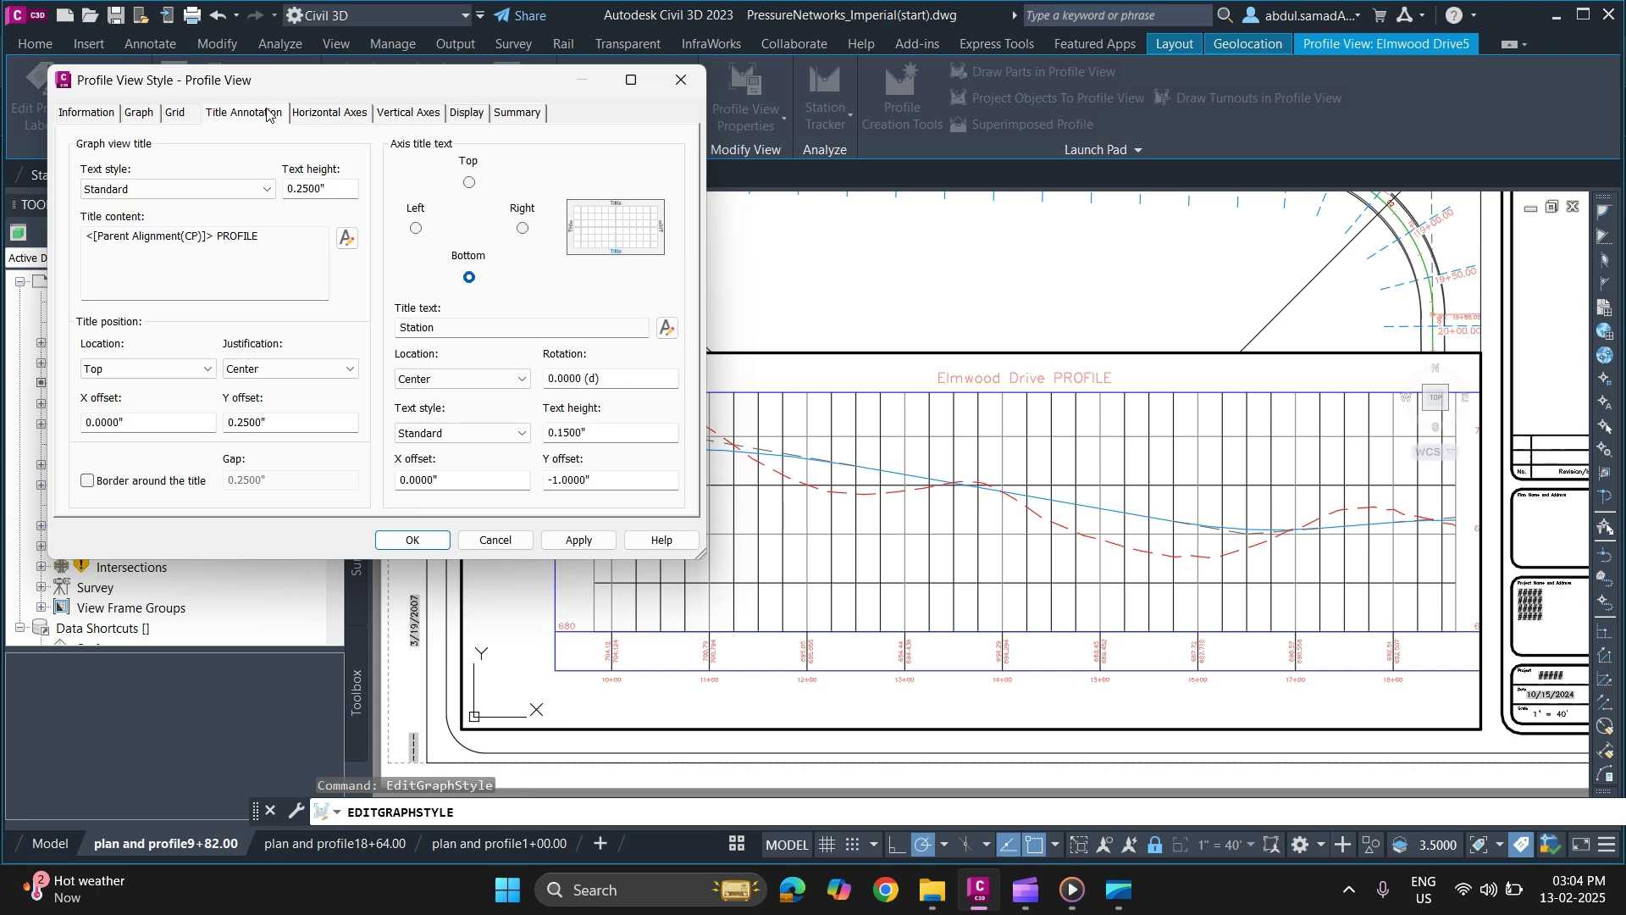
pyautogui.click(310, 116)
pyautogui.click(388, 116)
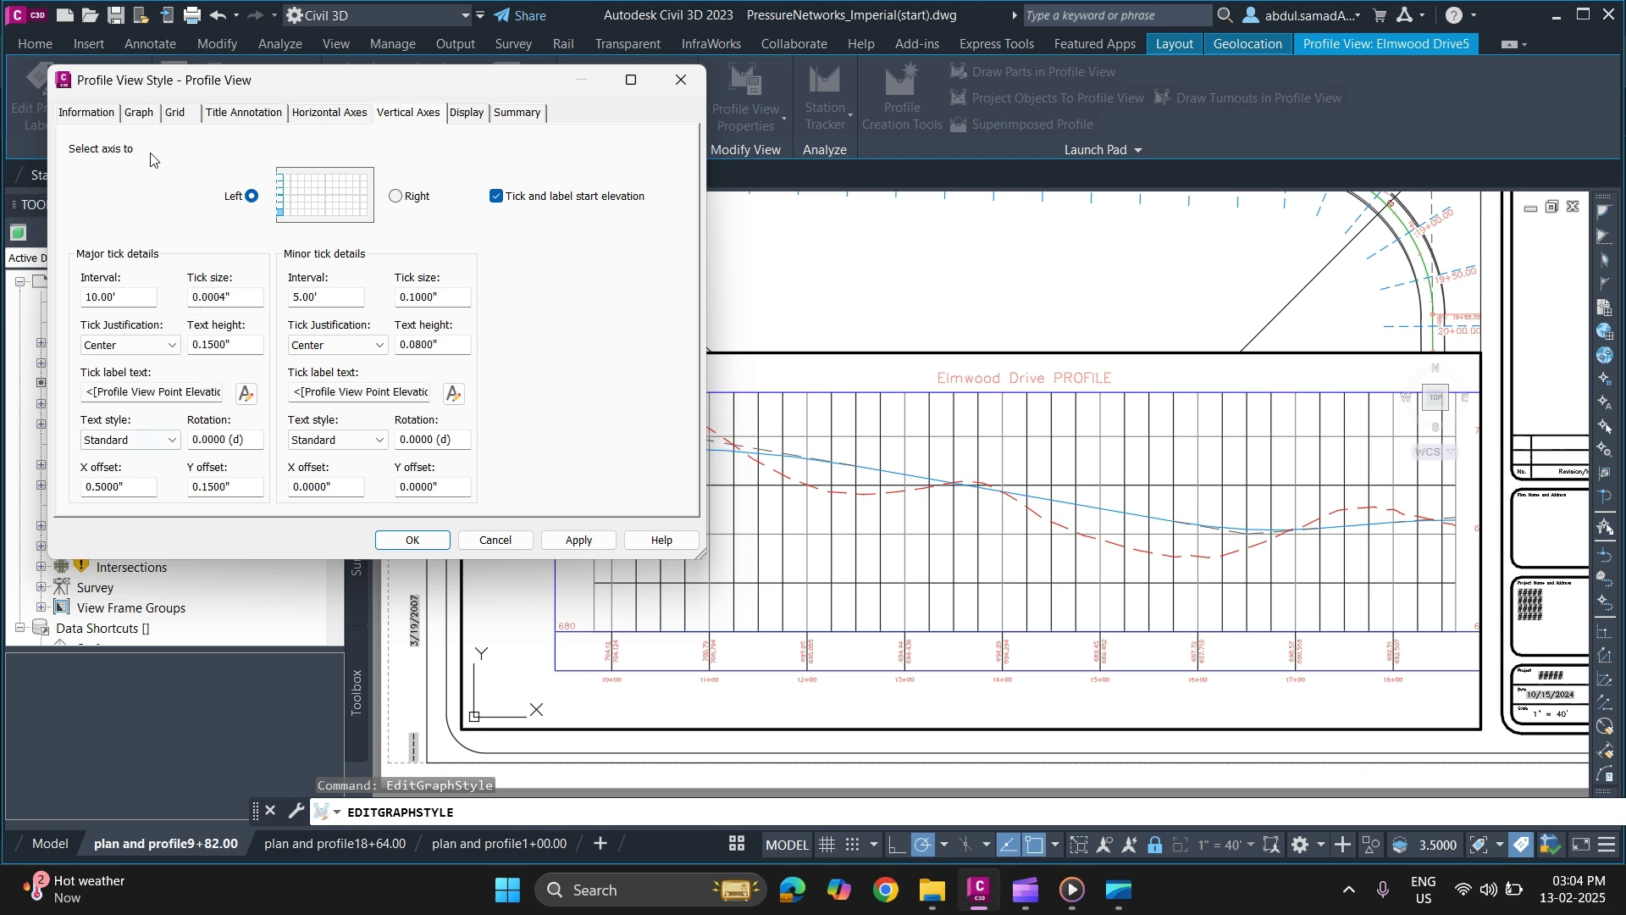
# - Set the left vertical axis major tick X offset to -0.5000" and apply
pyautogui.click(406, 202)
pyautogui.click(232, 197)
pyautogui.moveTo(141, 492); pyautogui.dragTo(90, 496)
pyautogui.write('-.5')
pyautogui.click(579, 539)
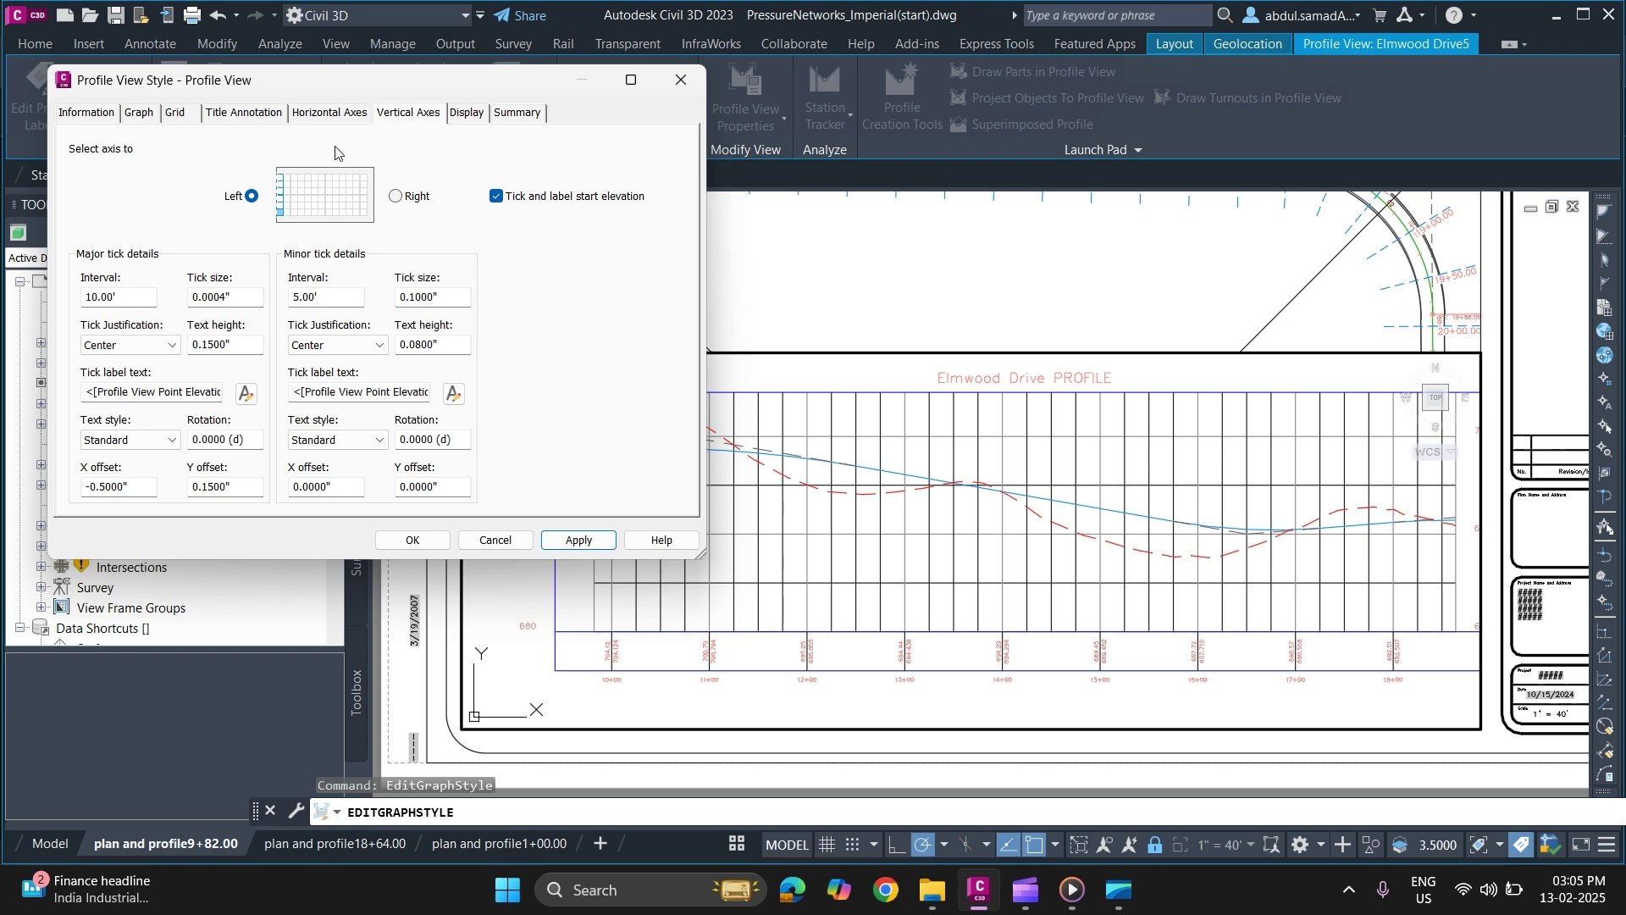
# - Set the right vertical axis major tick X offset to 0.1000" and apply
pyautogui.click(395, 196)
pyautogui.moveTo(145, 486); pyautogui.dragTo(69, 500)
pyautogui.write('.5')
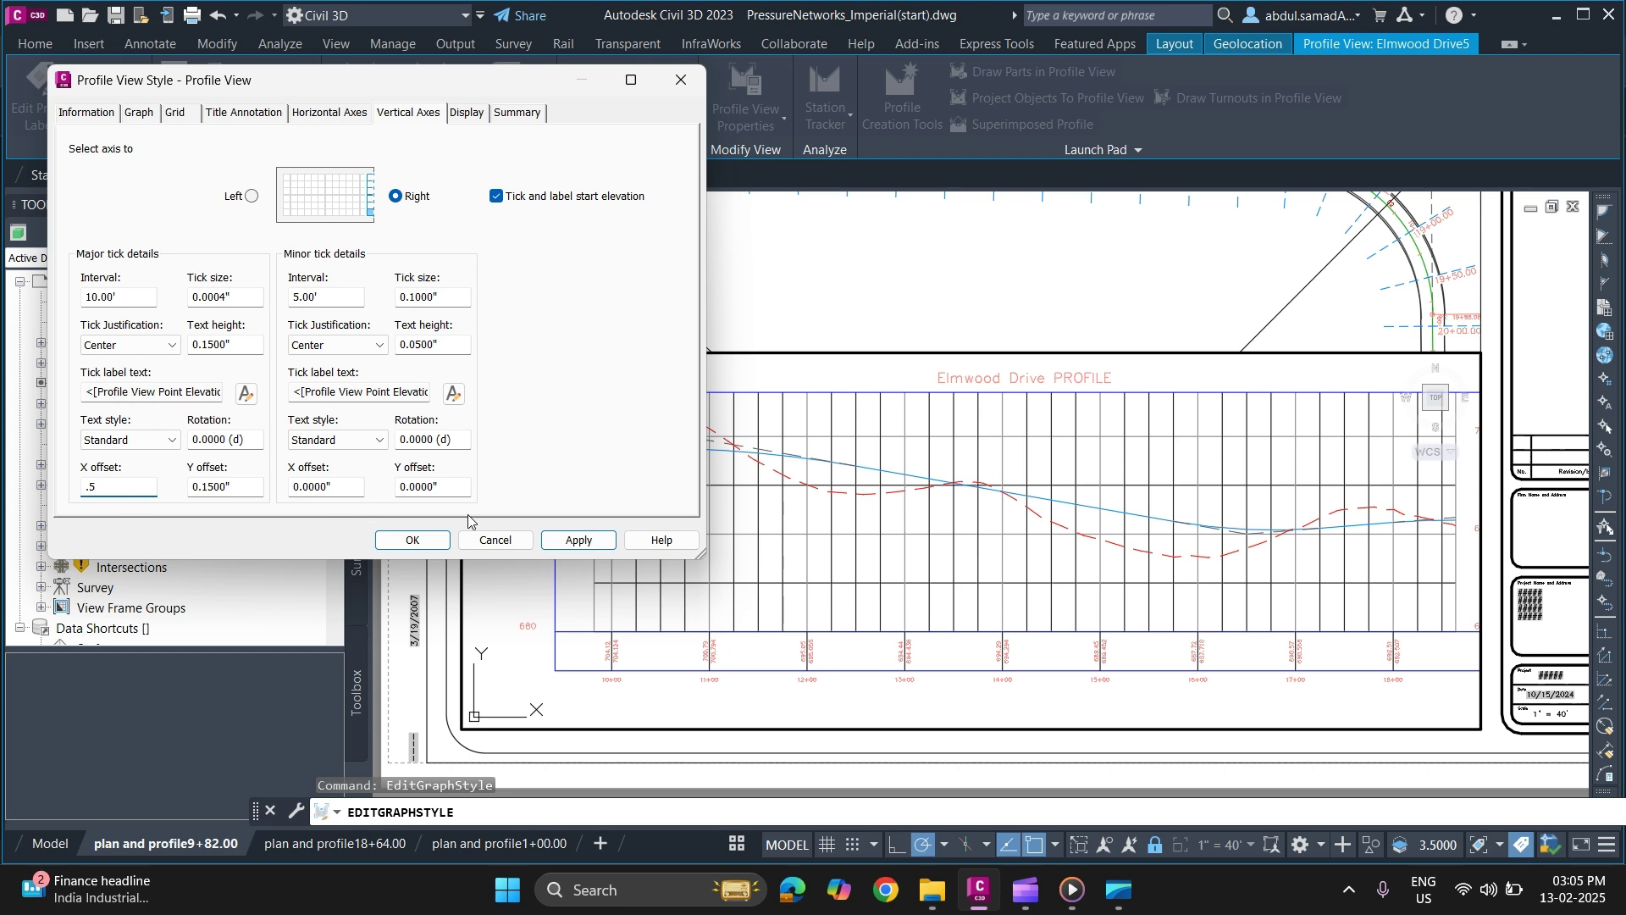
pyautogui.click(571, 540)
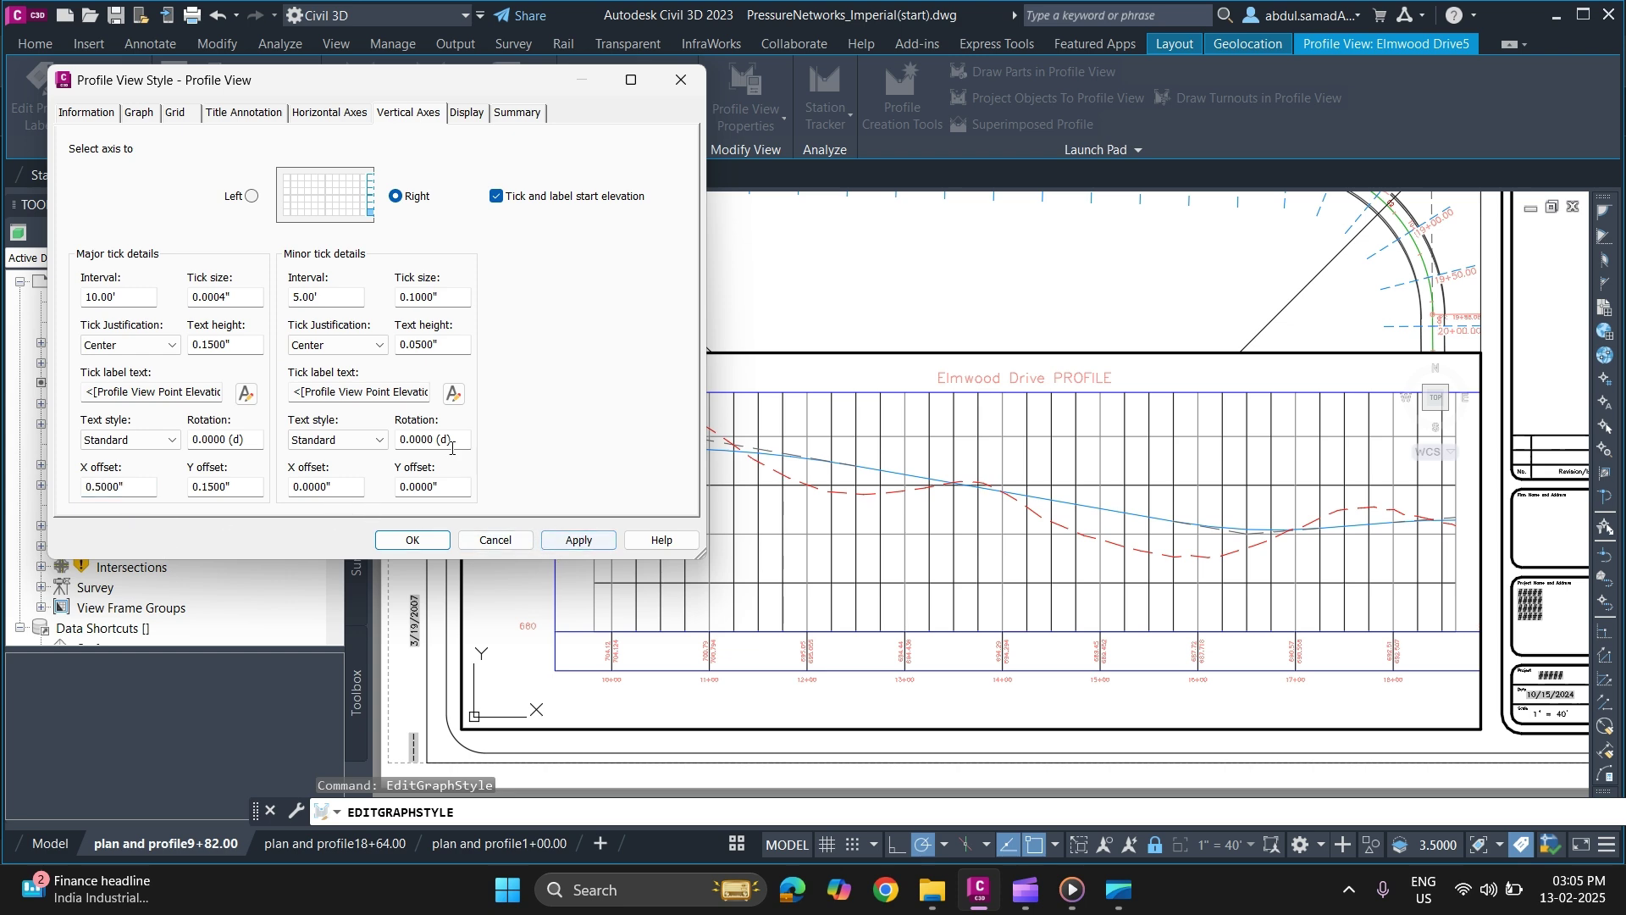
pyautogui.doubleClick(127, 486)
pyautogui.write('.1')
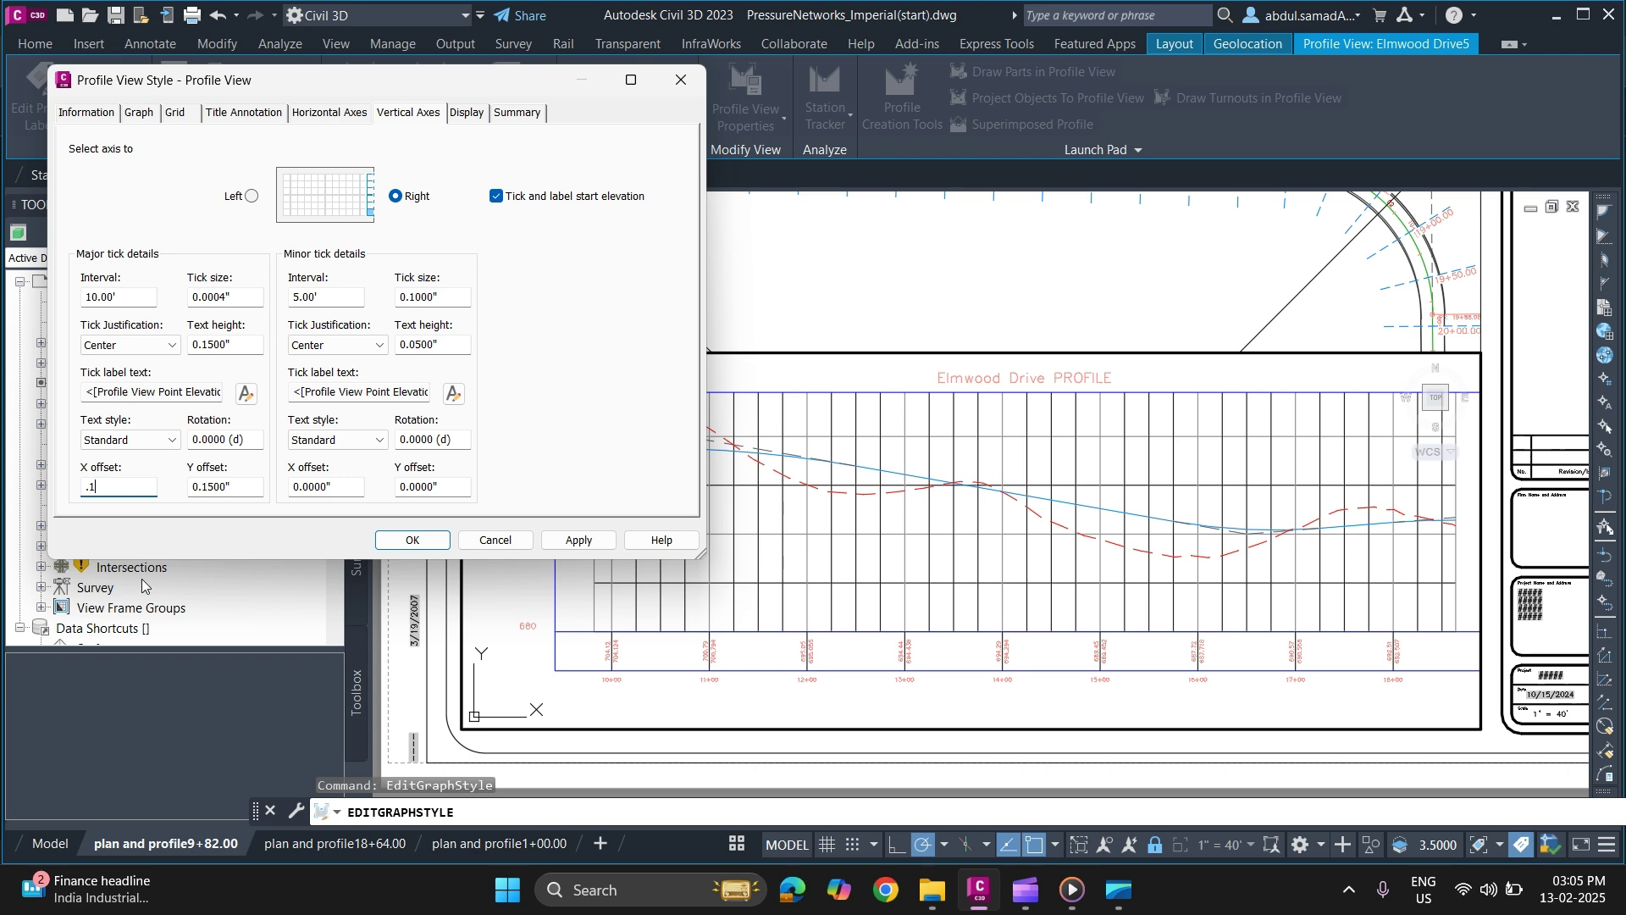
pyautogui.click(598, 539)
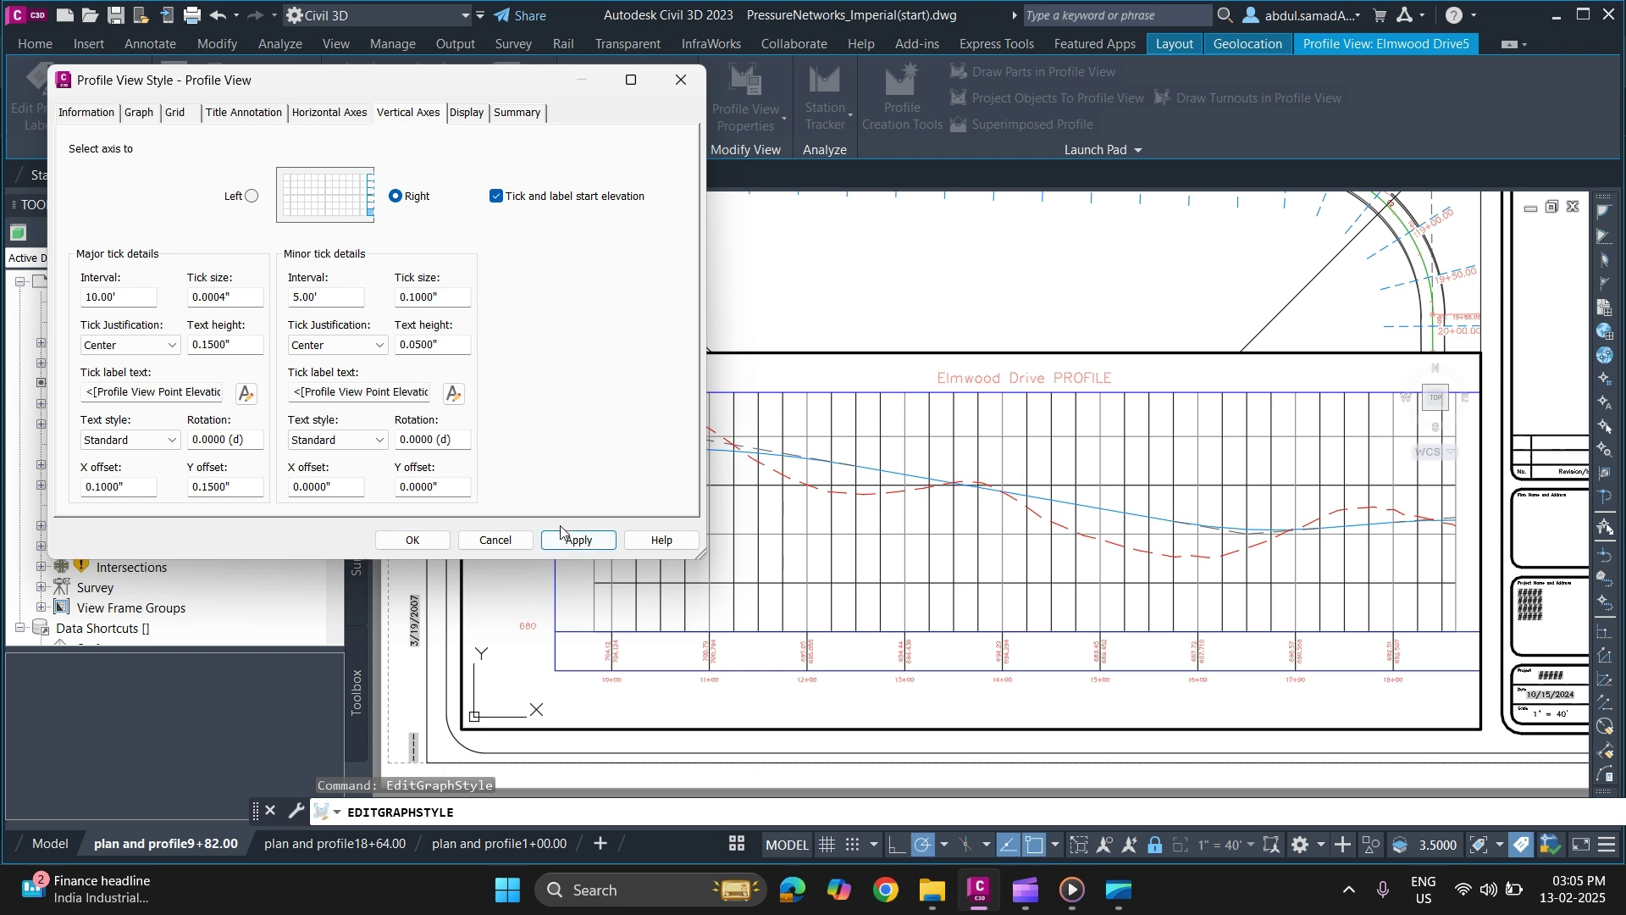
# - Accept the new axis offsets and close the Profile View Style editor
pyautogui.click(412, 540)
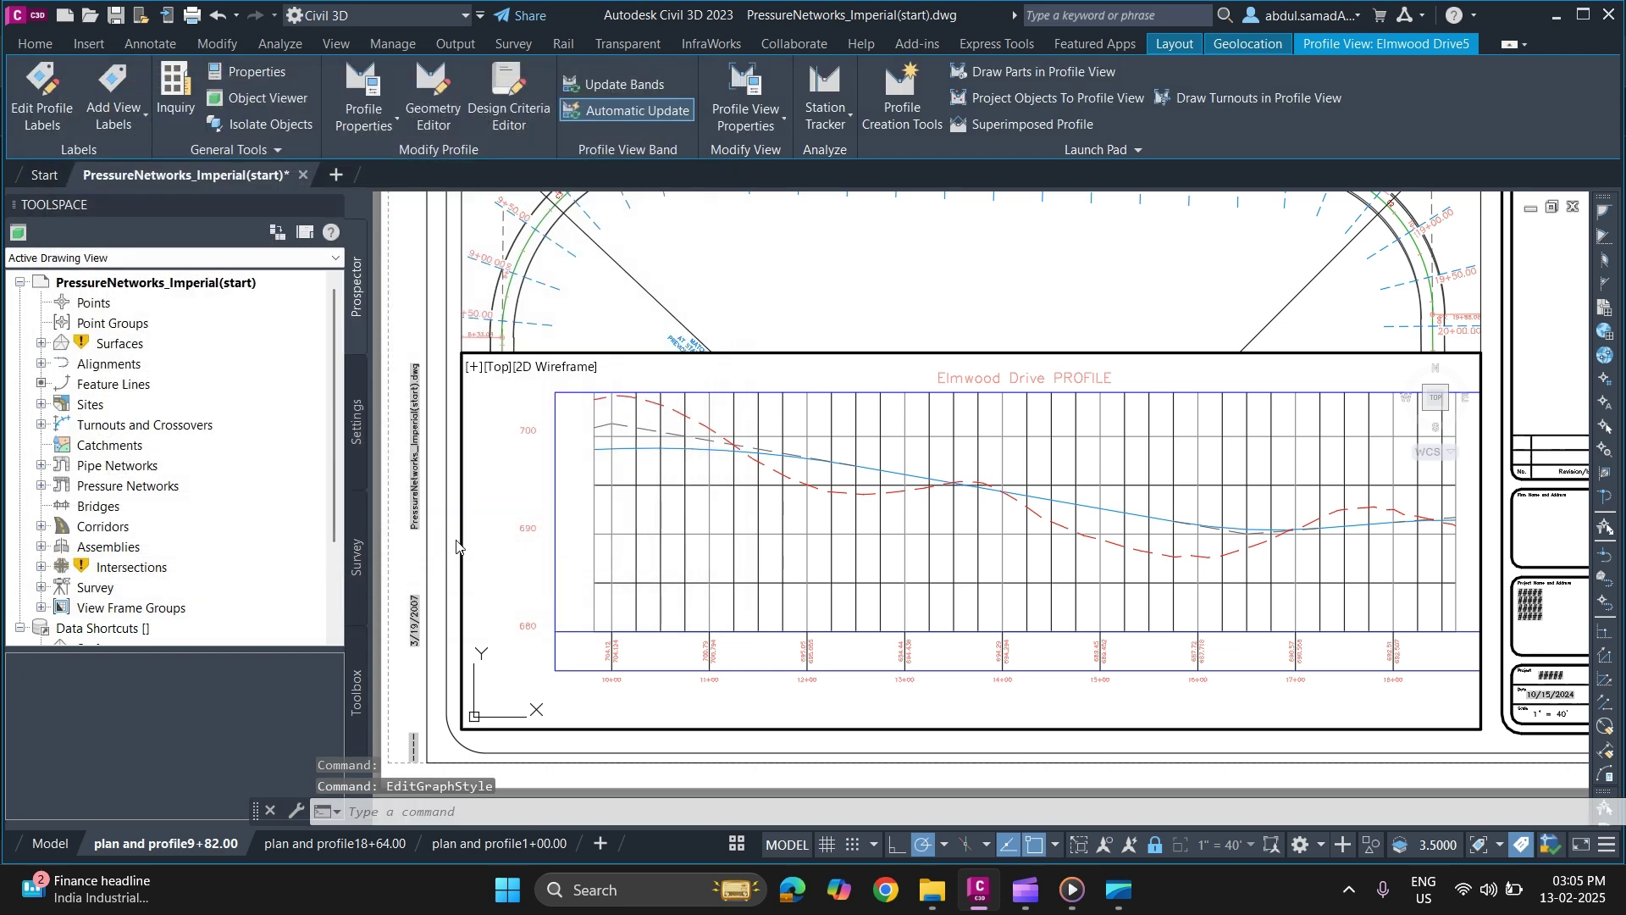
pyautogui.scroll(-3, 1287, 543)
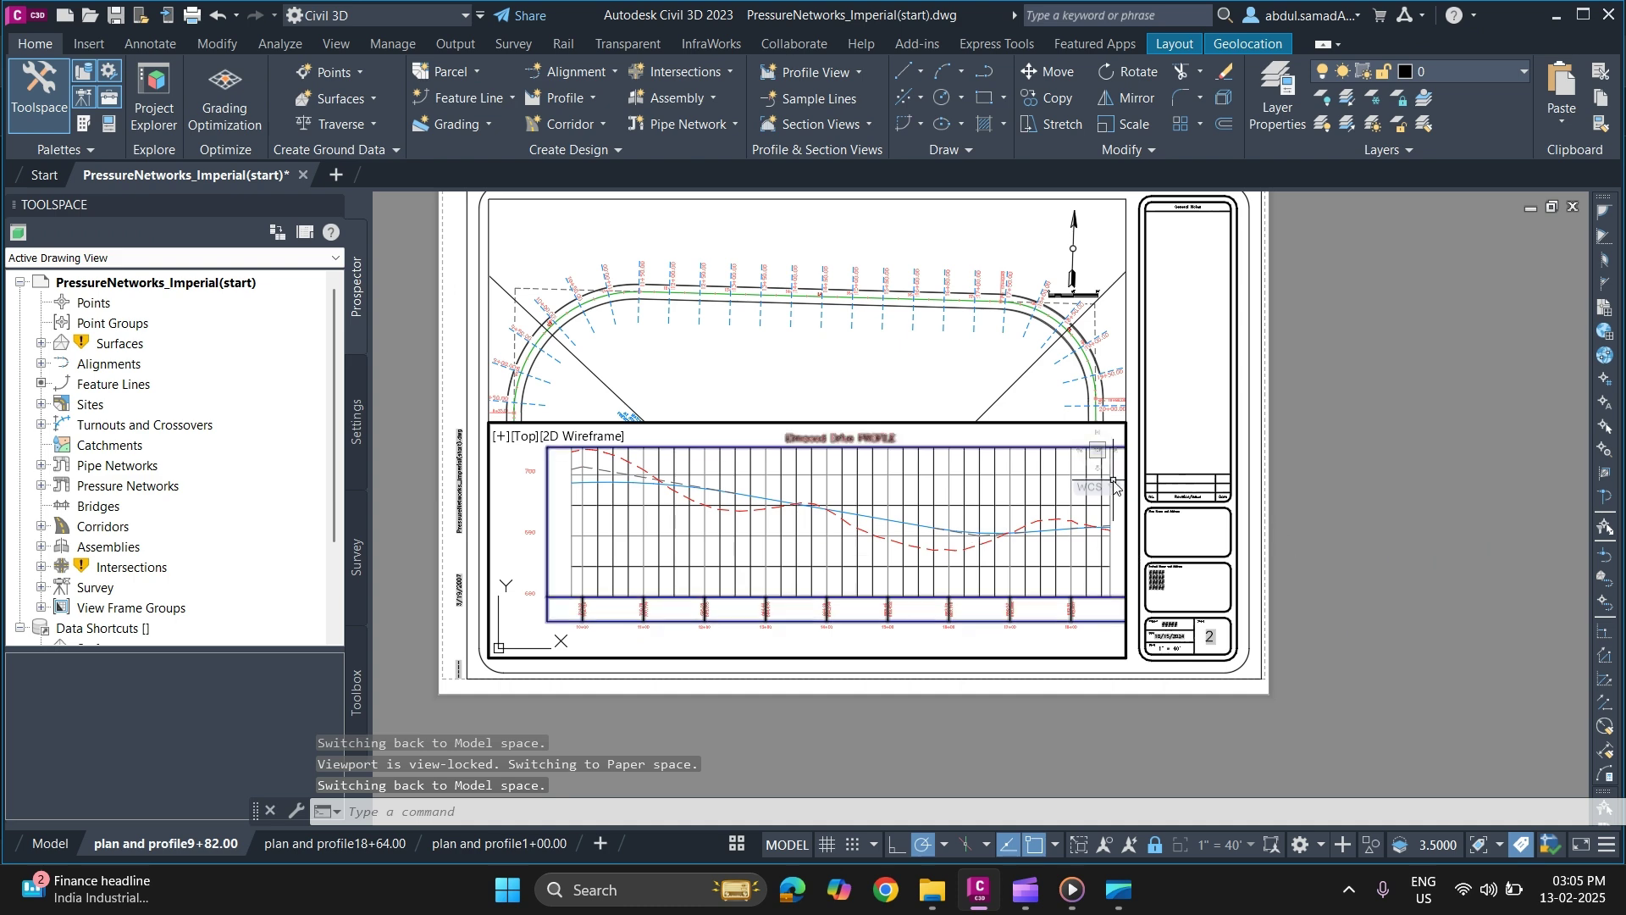
pyautogui.scroll(2, 1296, 539)
pyautogui.scroll(-2, 1308, 527)
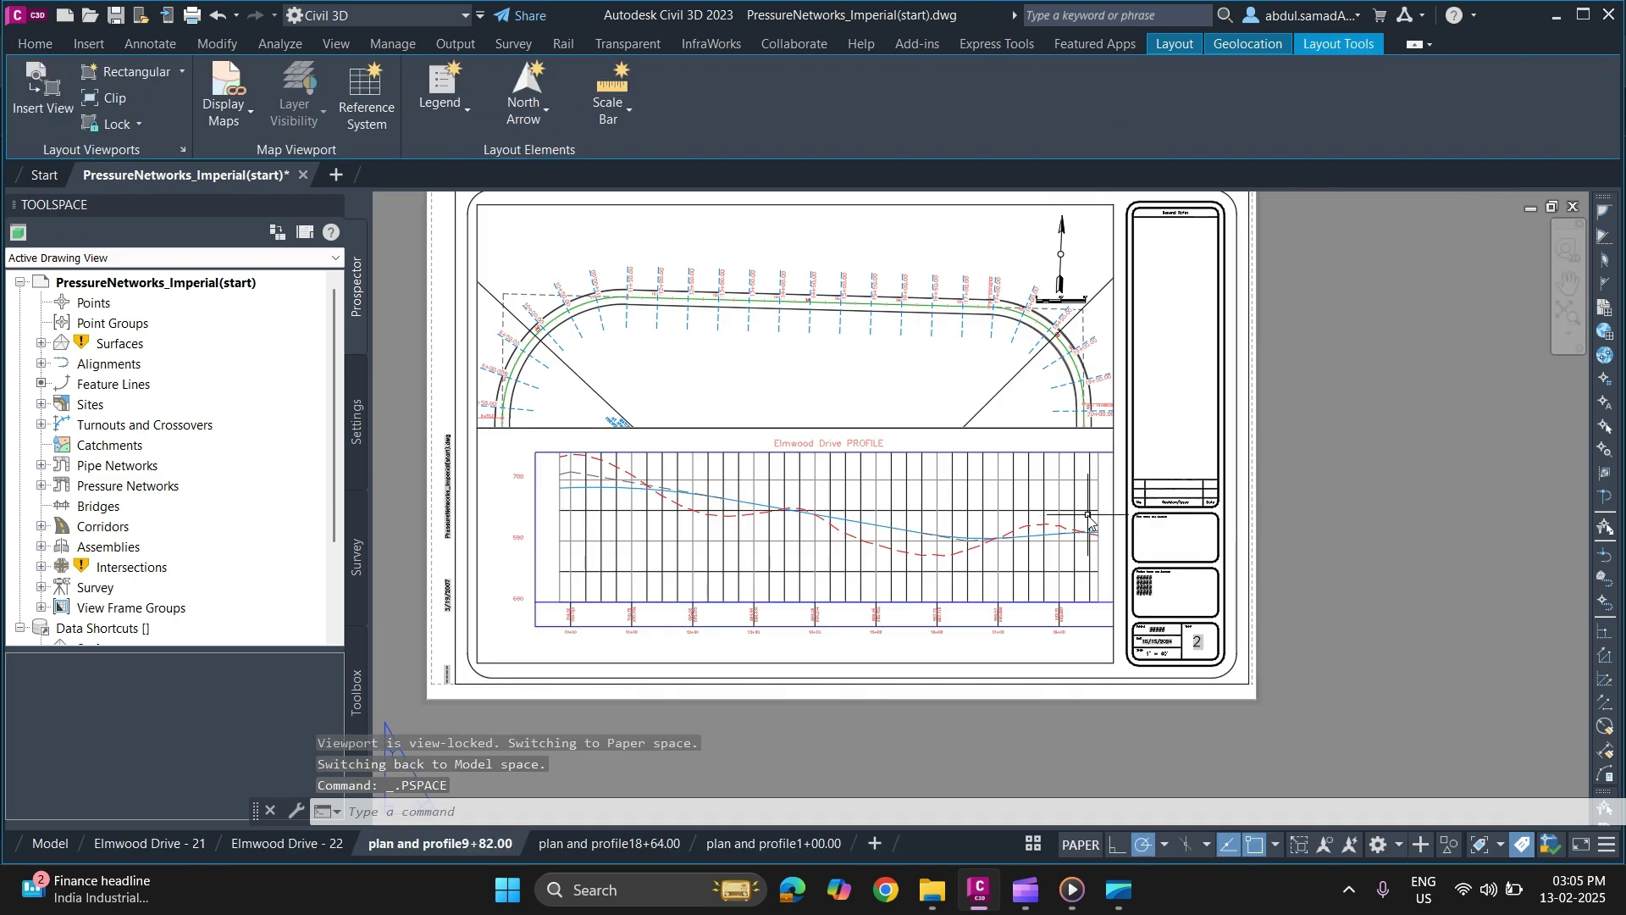
pyautogui.scroll(3, 1059, 516)
pyautogui.scroll(-3, 1042, 519)
pyautogui.scroll(3, 811, 549)
pyautogui.scroll(2, 810, 549)
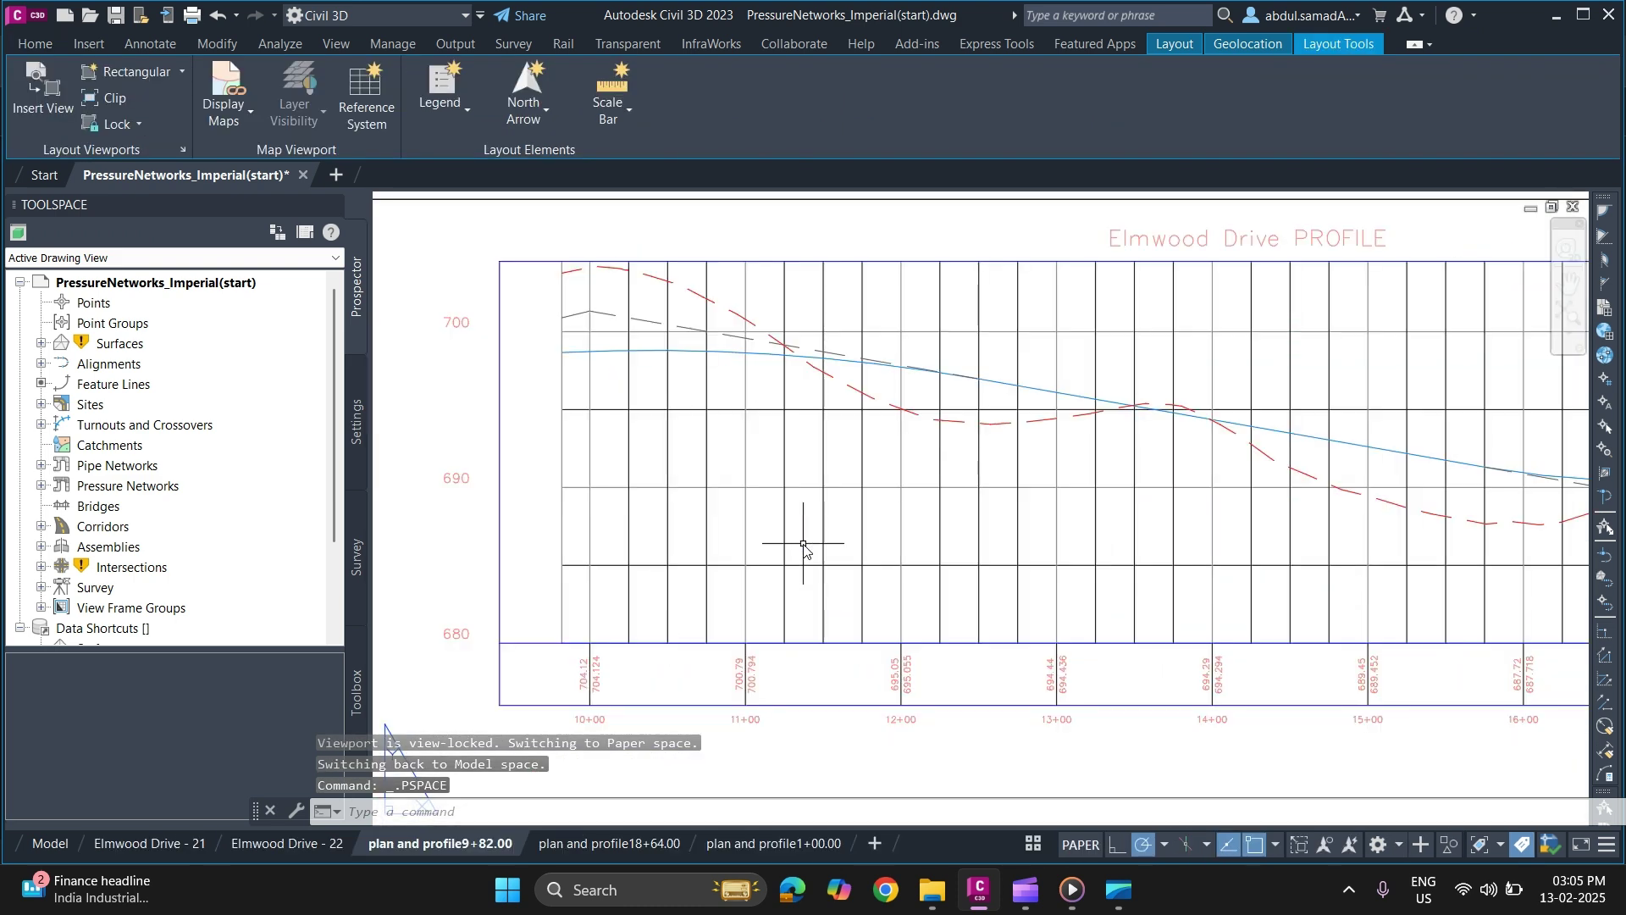
# - Activate the sheet's viewport for model-space work
pyautogui.doubleClick(802, 542)
pyautogui.scroll(-2, 800, 546)
pyautogui.scroll(-3, 794, 620)
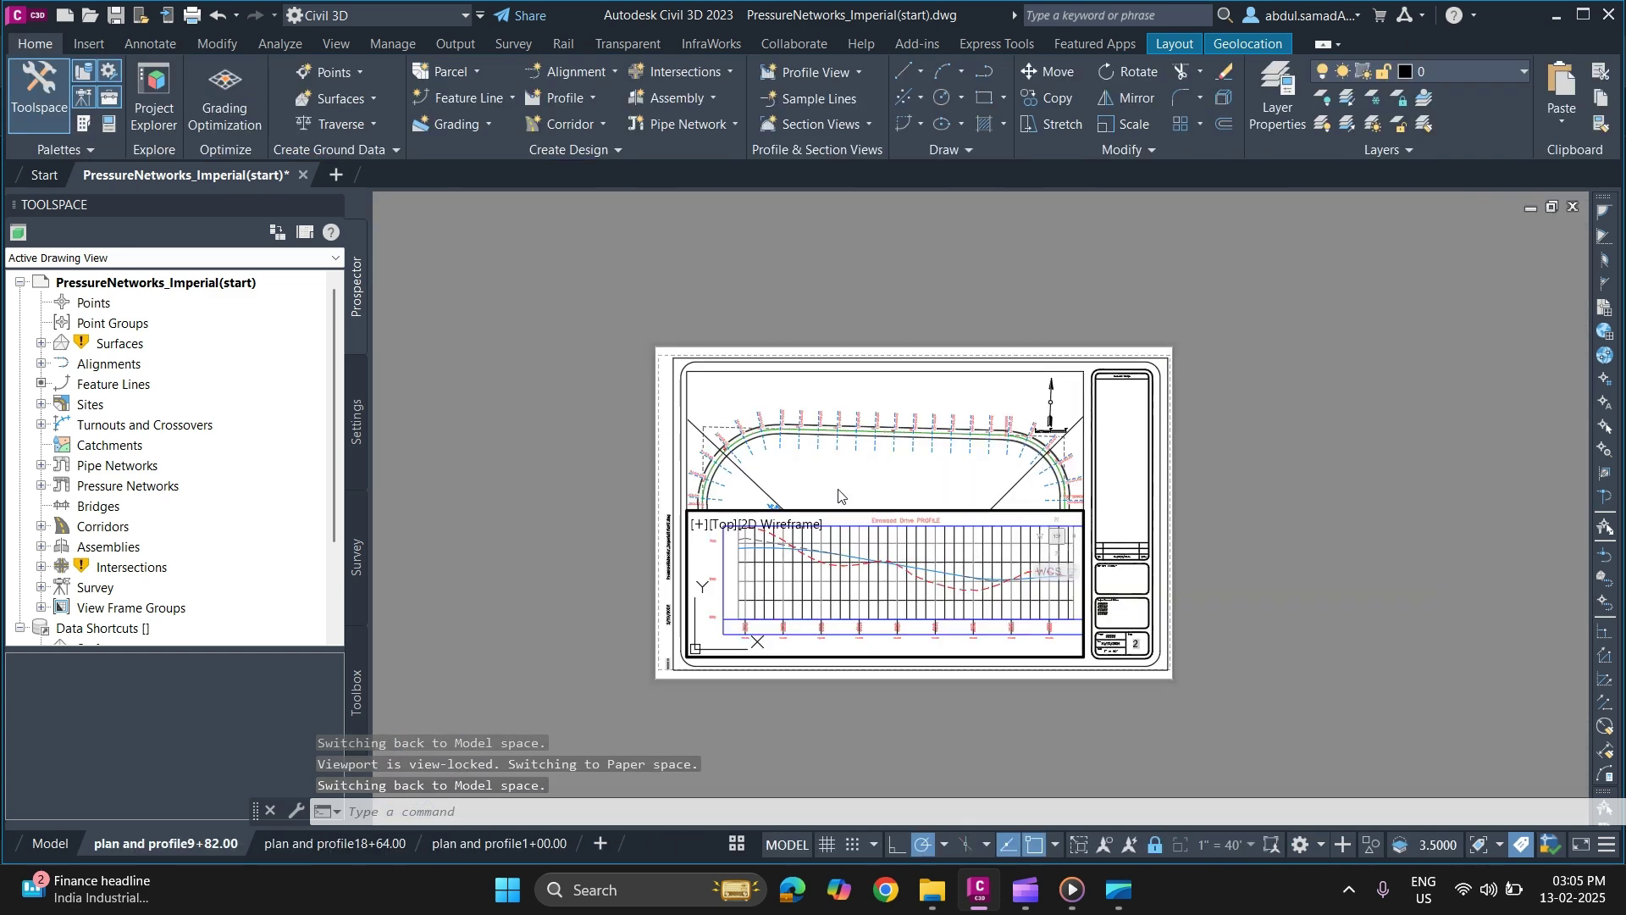
pyautogui.scroll(3, 813, 575)
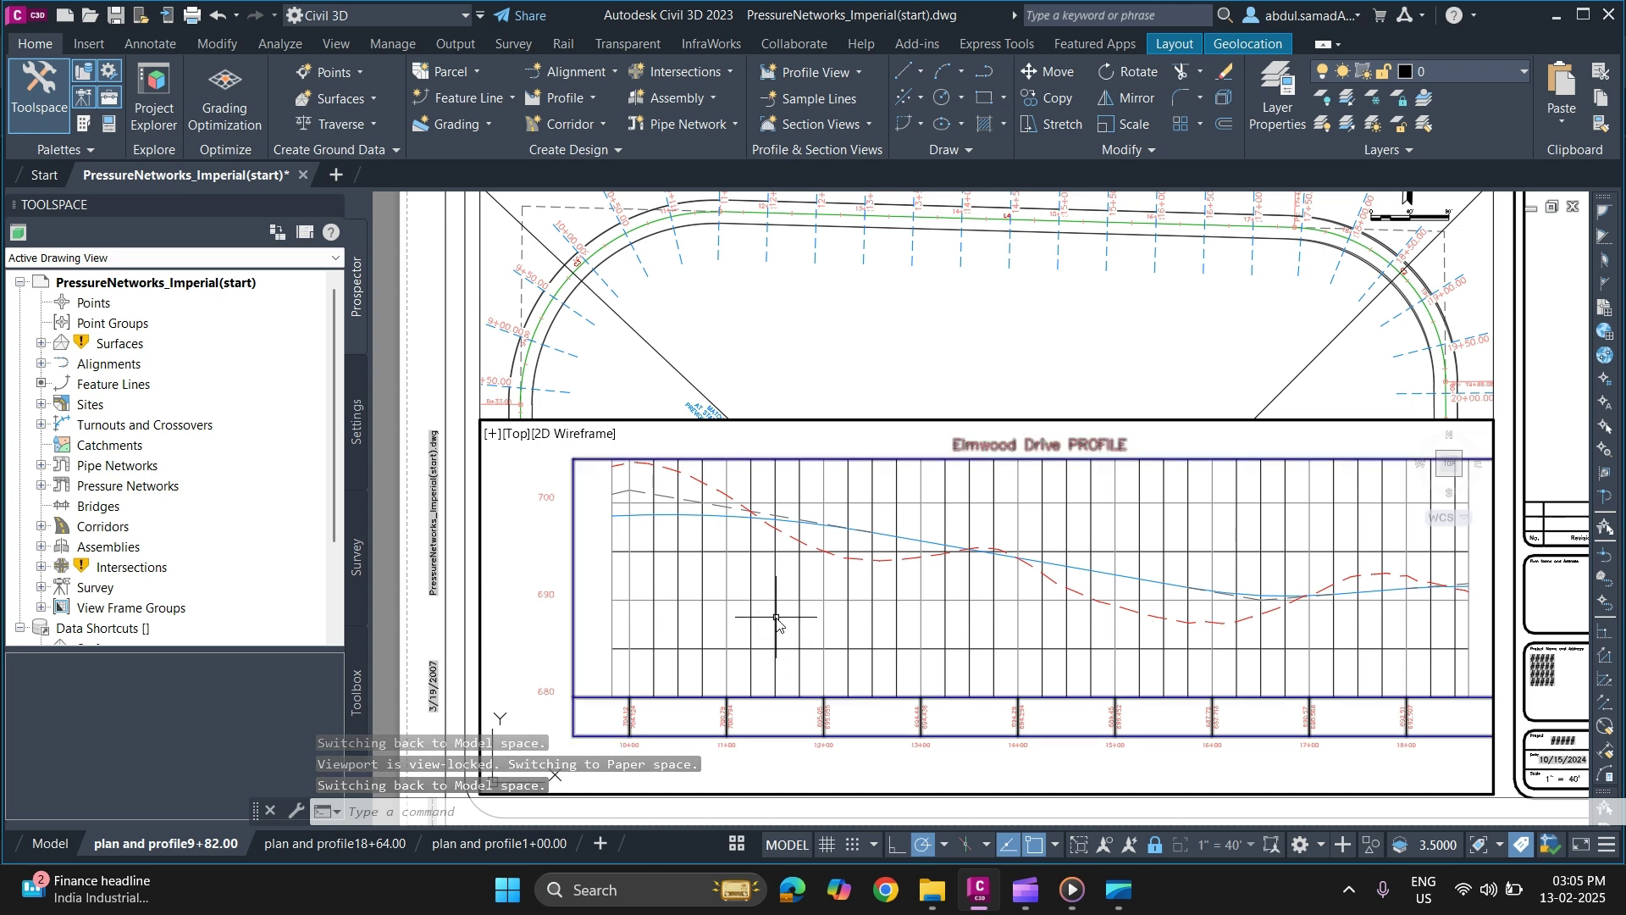
# - Reopen Edit Profile View Style for Elmwood Drive and show its Display components list
pyautogui.click(769, 640)
pyautogui.rightClick(777, 623)
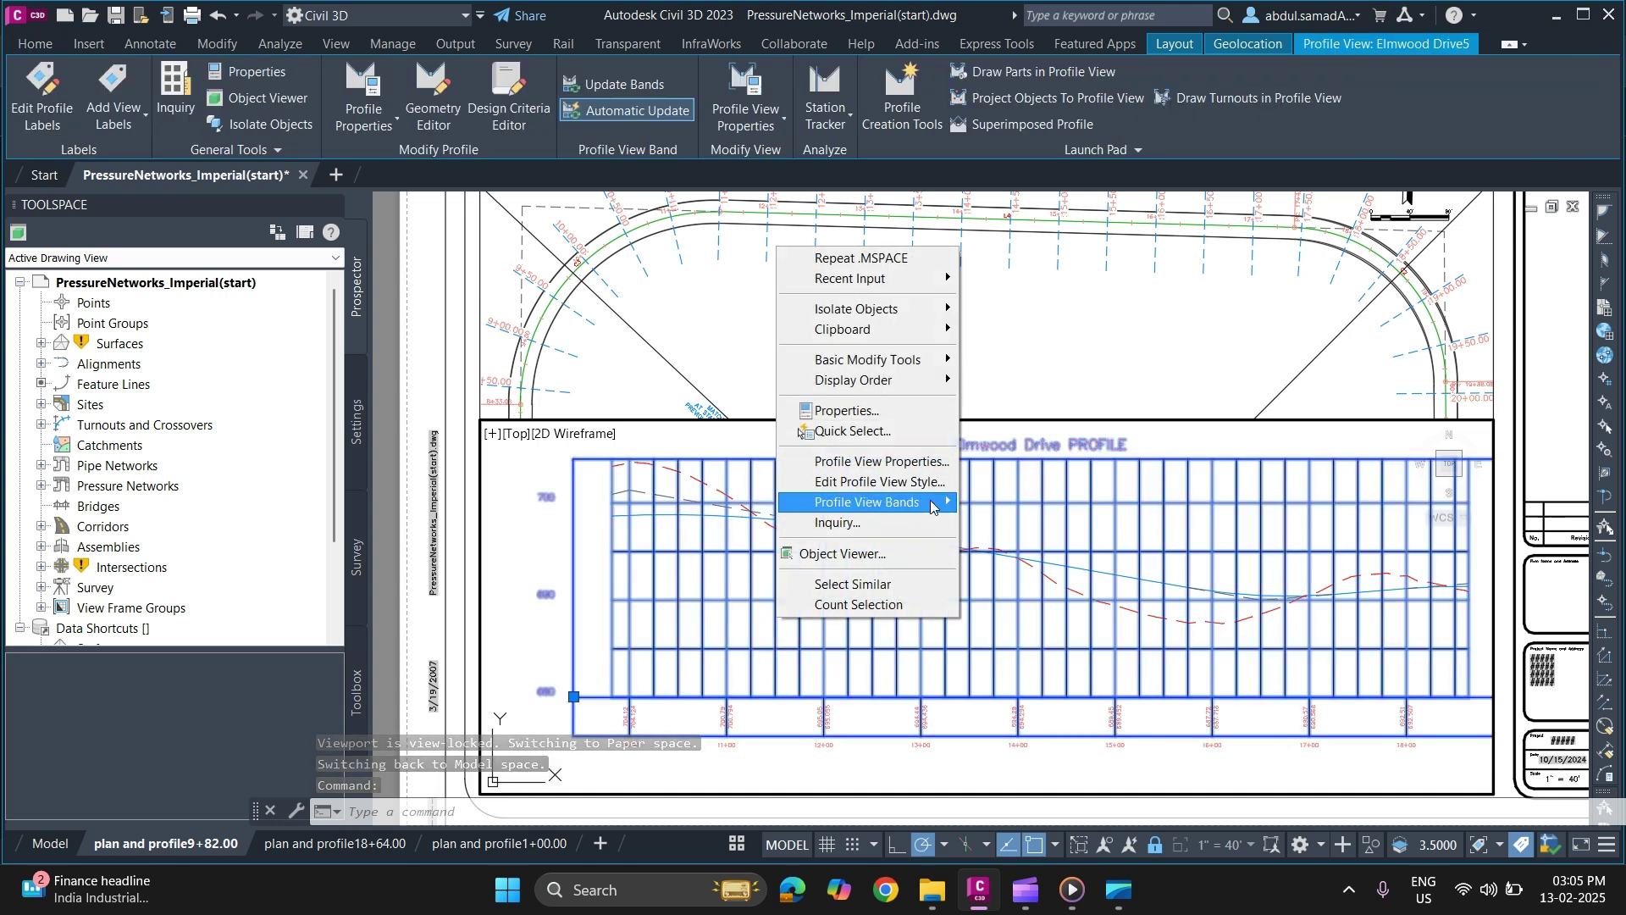
pyautogui.moveTo(932, 503)
pyautogui.click(880, 481)
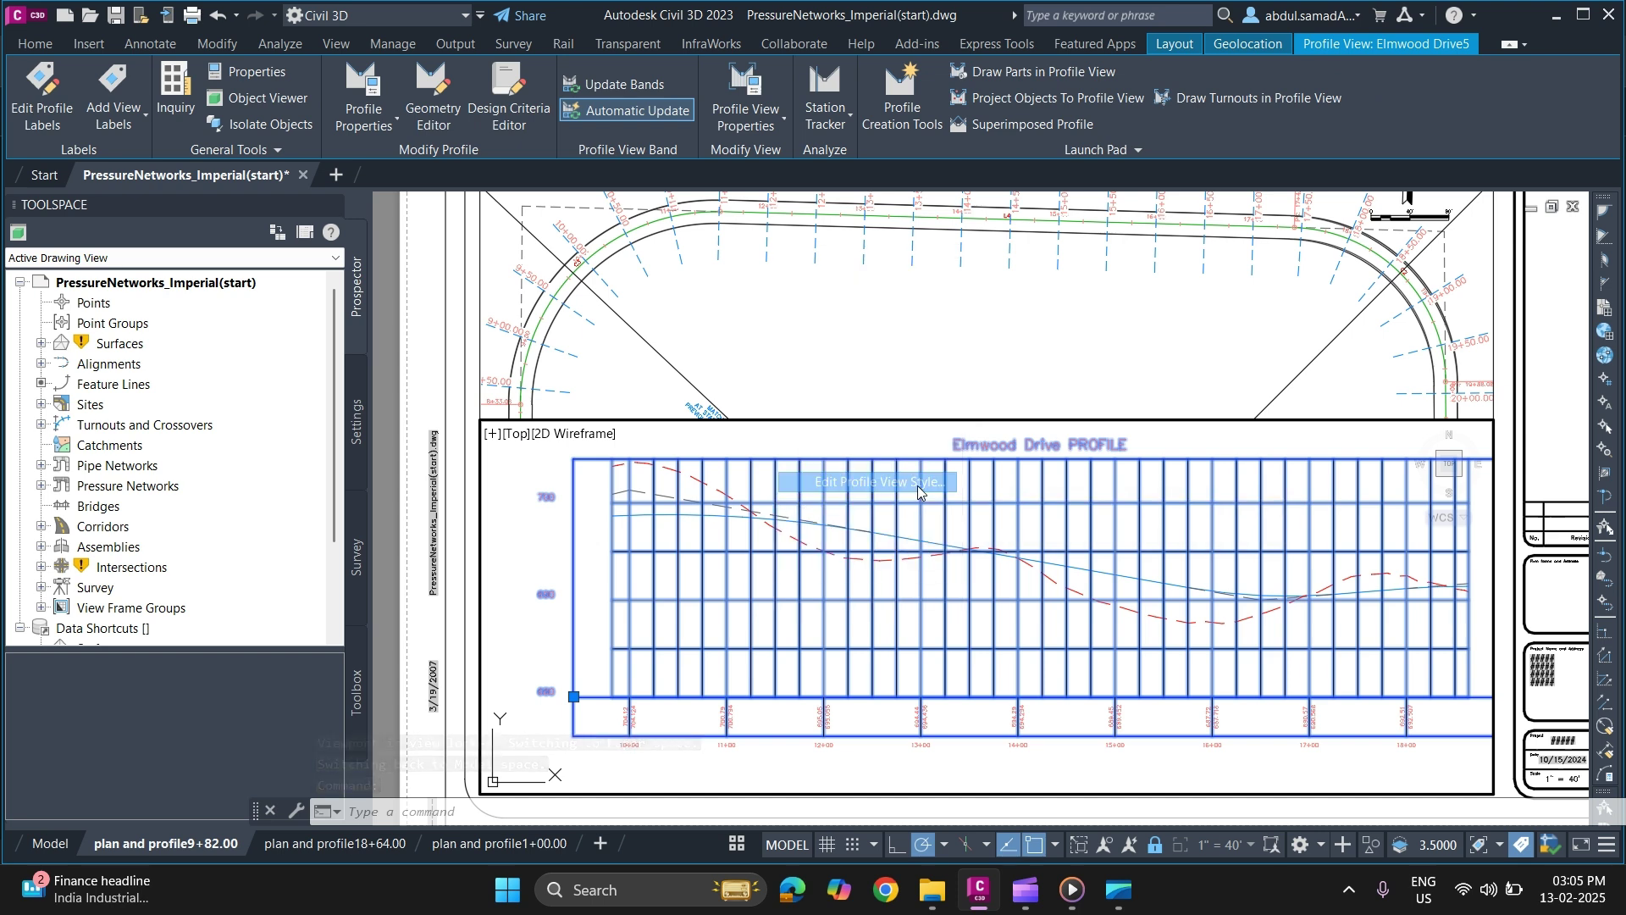
pyautogui.click(473, 115)
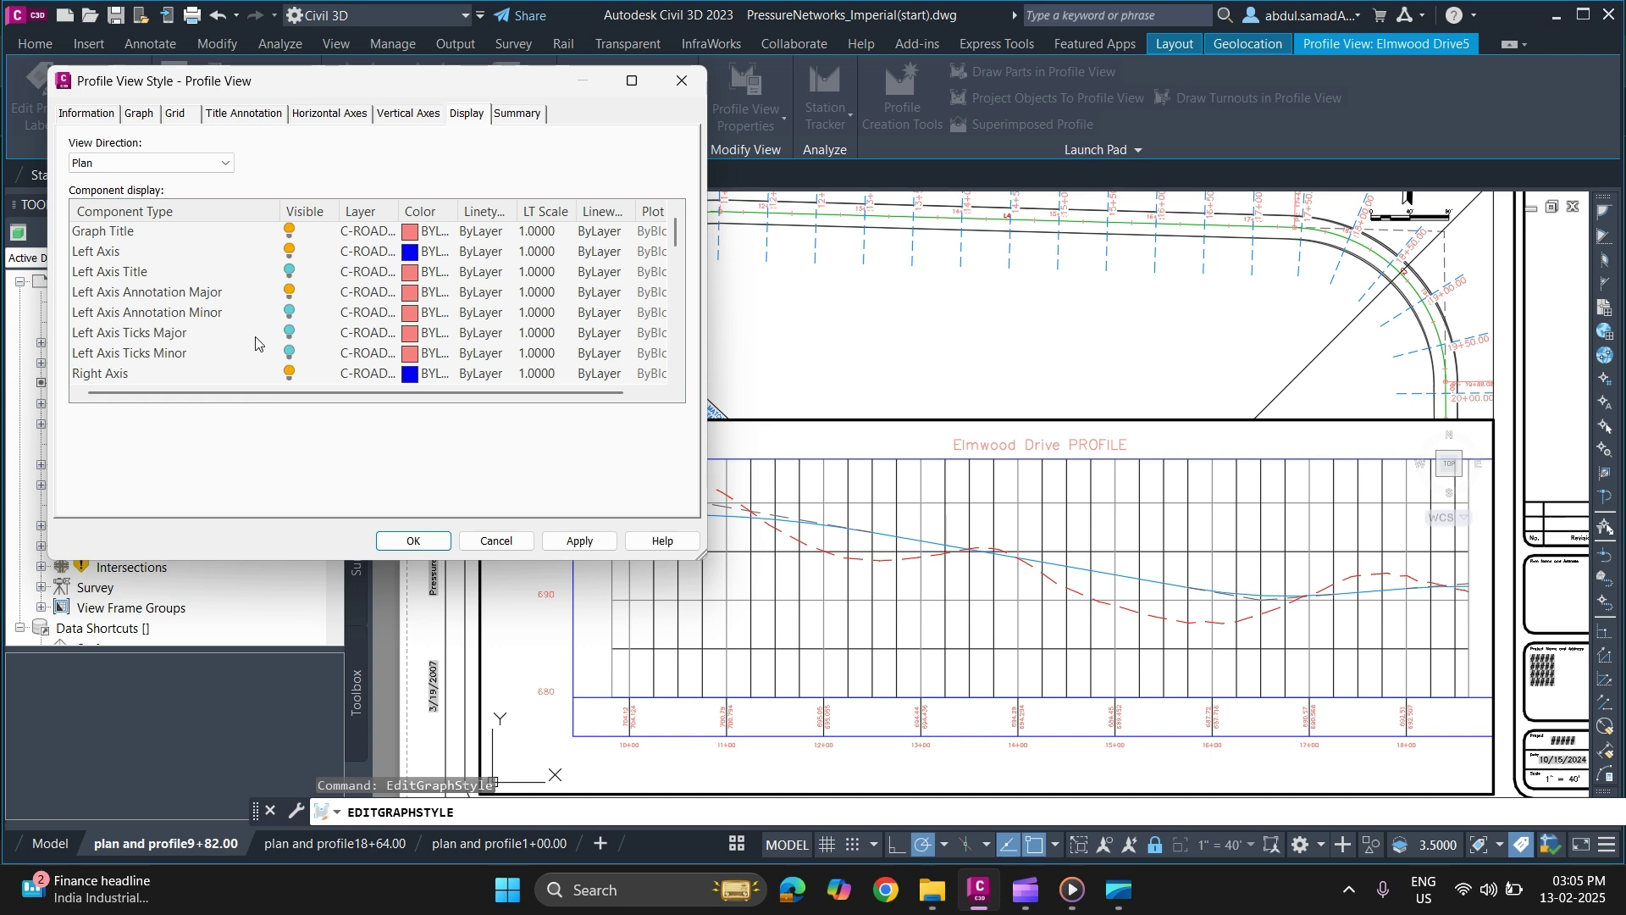
# - Review the Summary and Vertical Axes pages, then close the Profile View Style editor
pyautogui.scroll(-1, 222, 350)
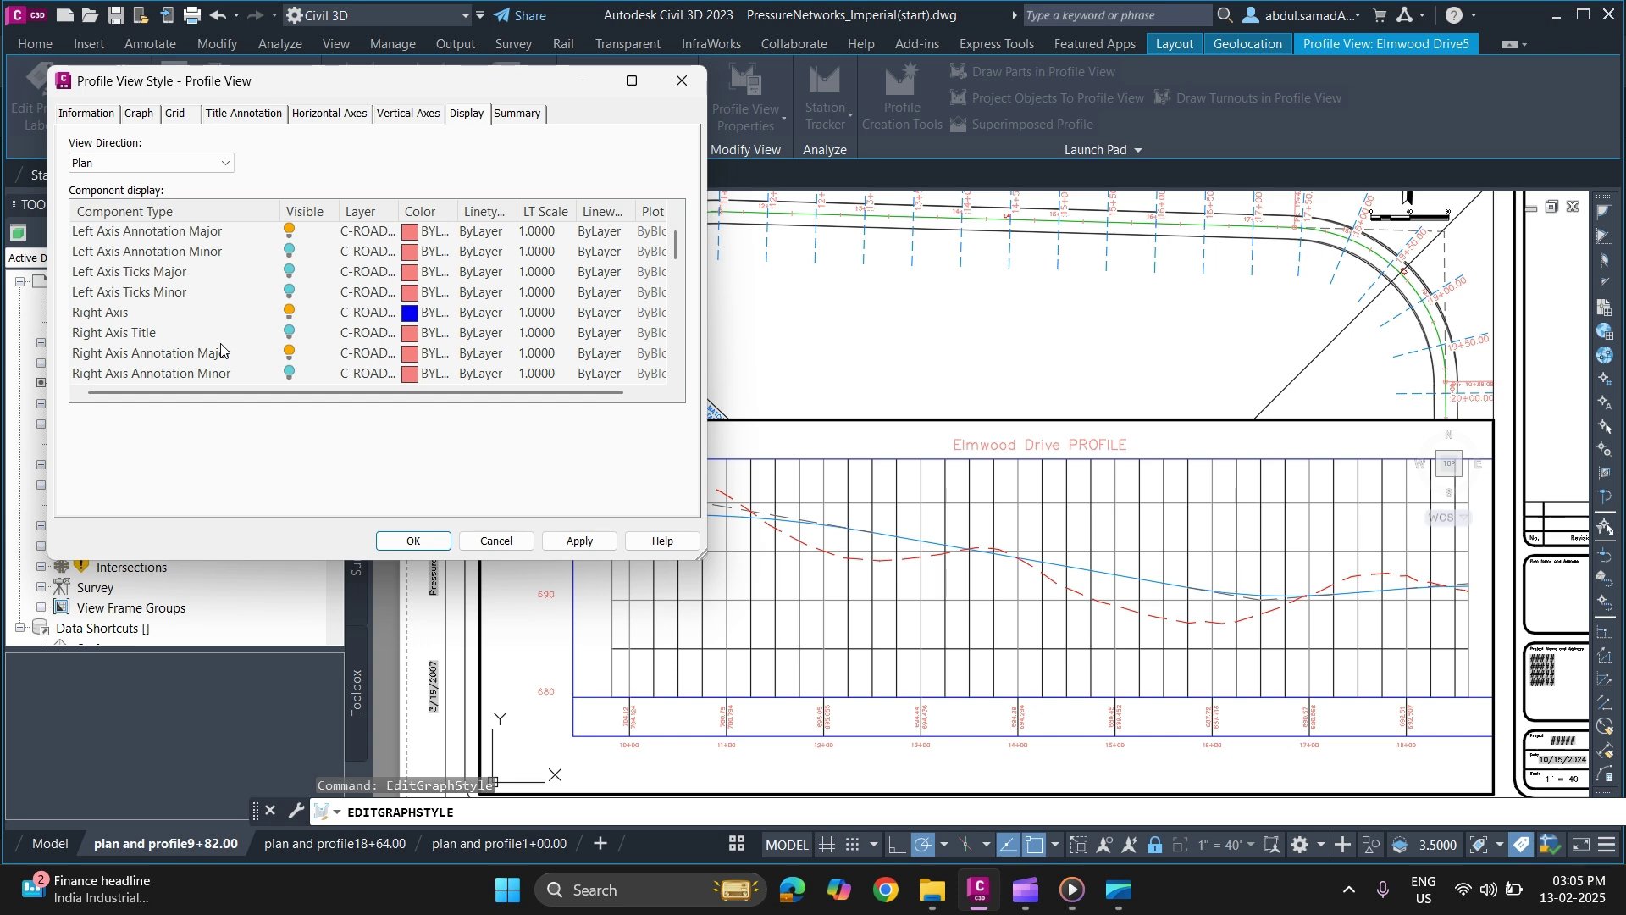
pyautogui.scroll(-1, 222, 351)
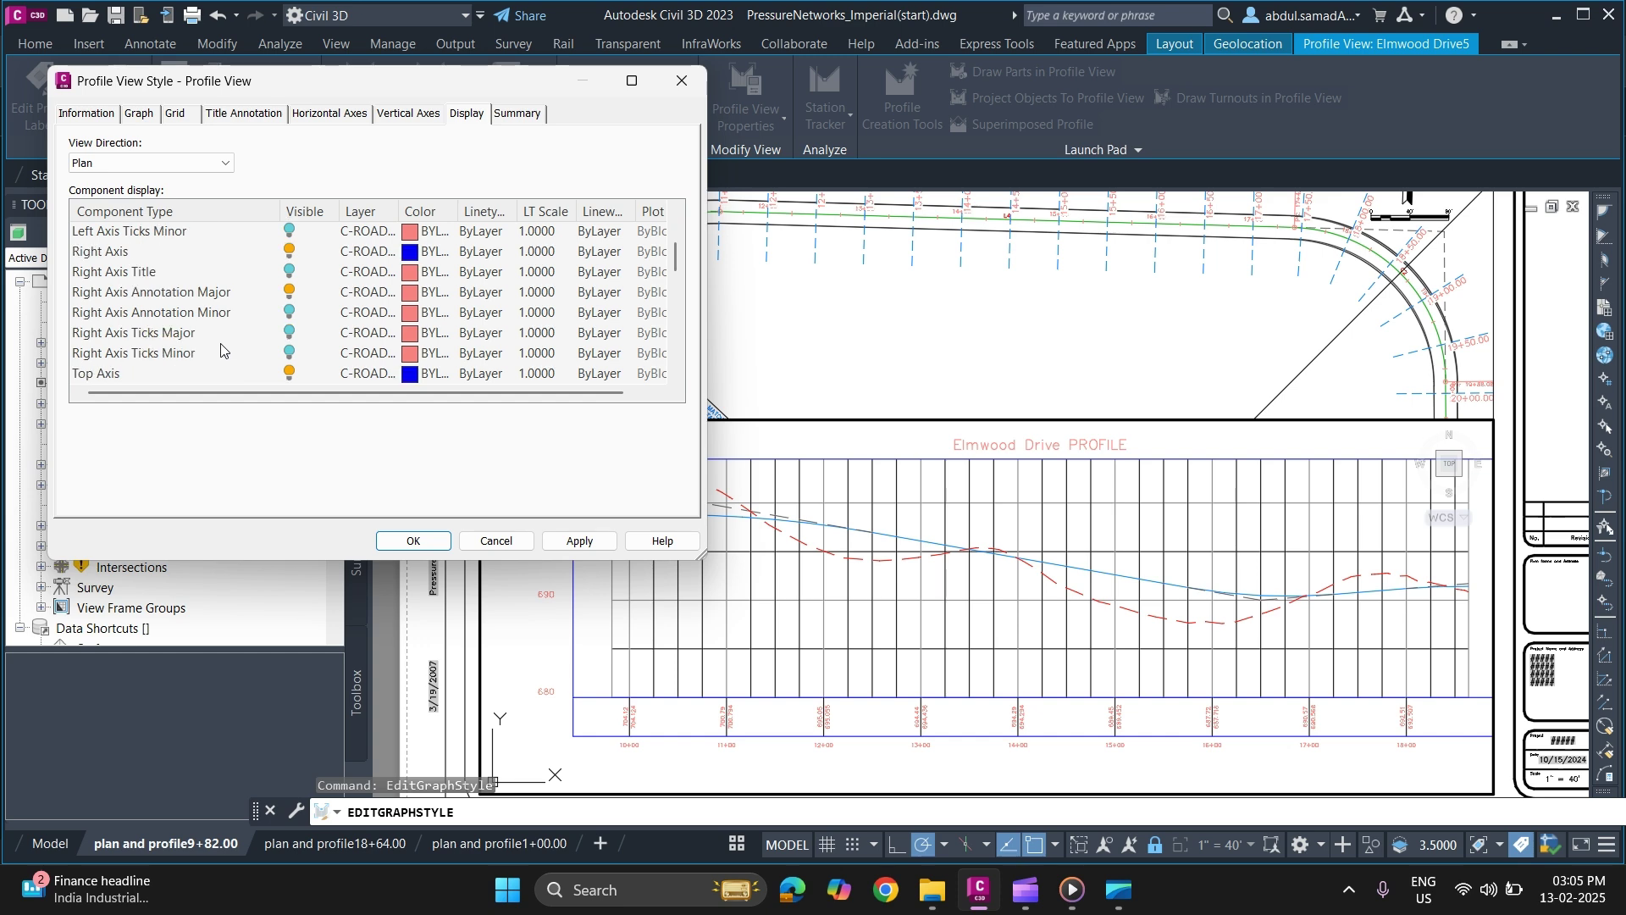
pyautogui.scroll(-1, 222, 351)
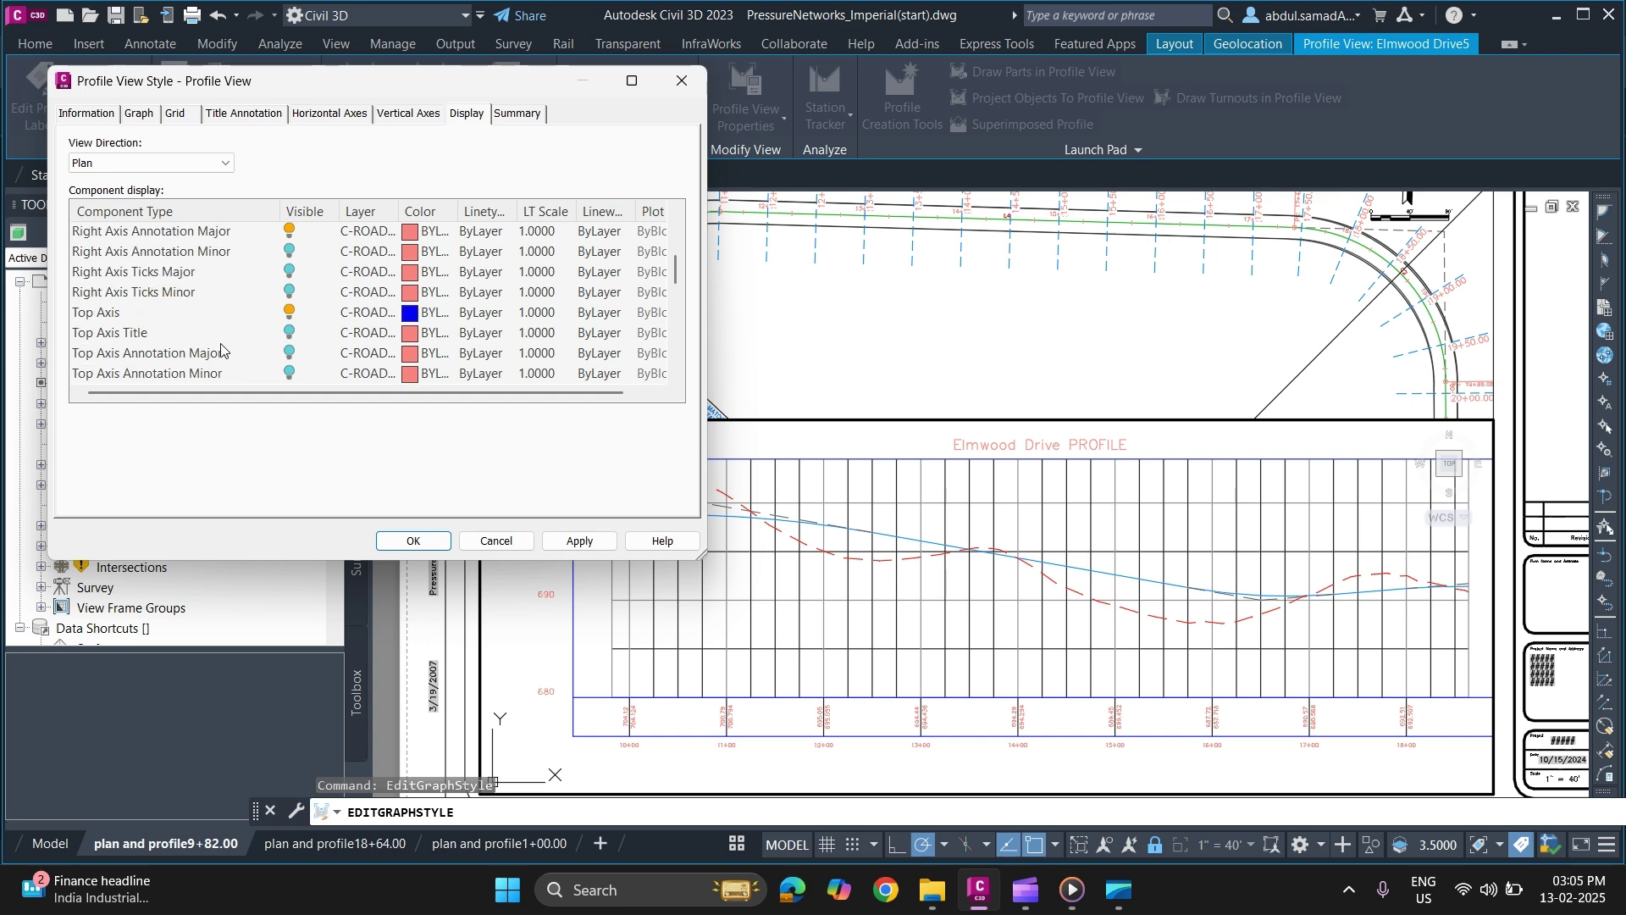
pyautogui.scroll(2, 222, 350)
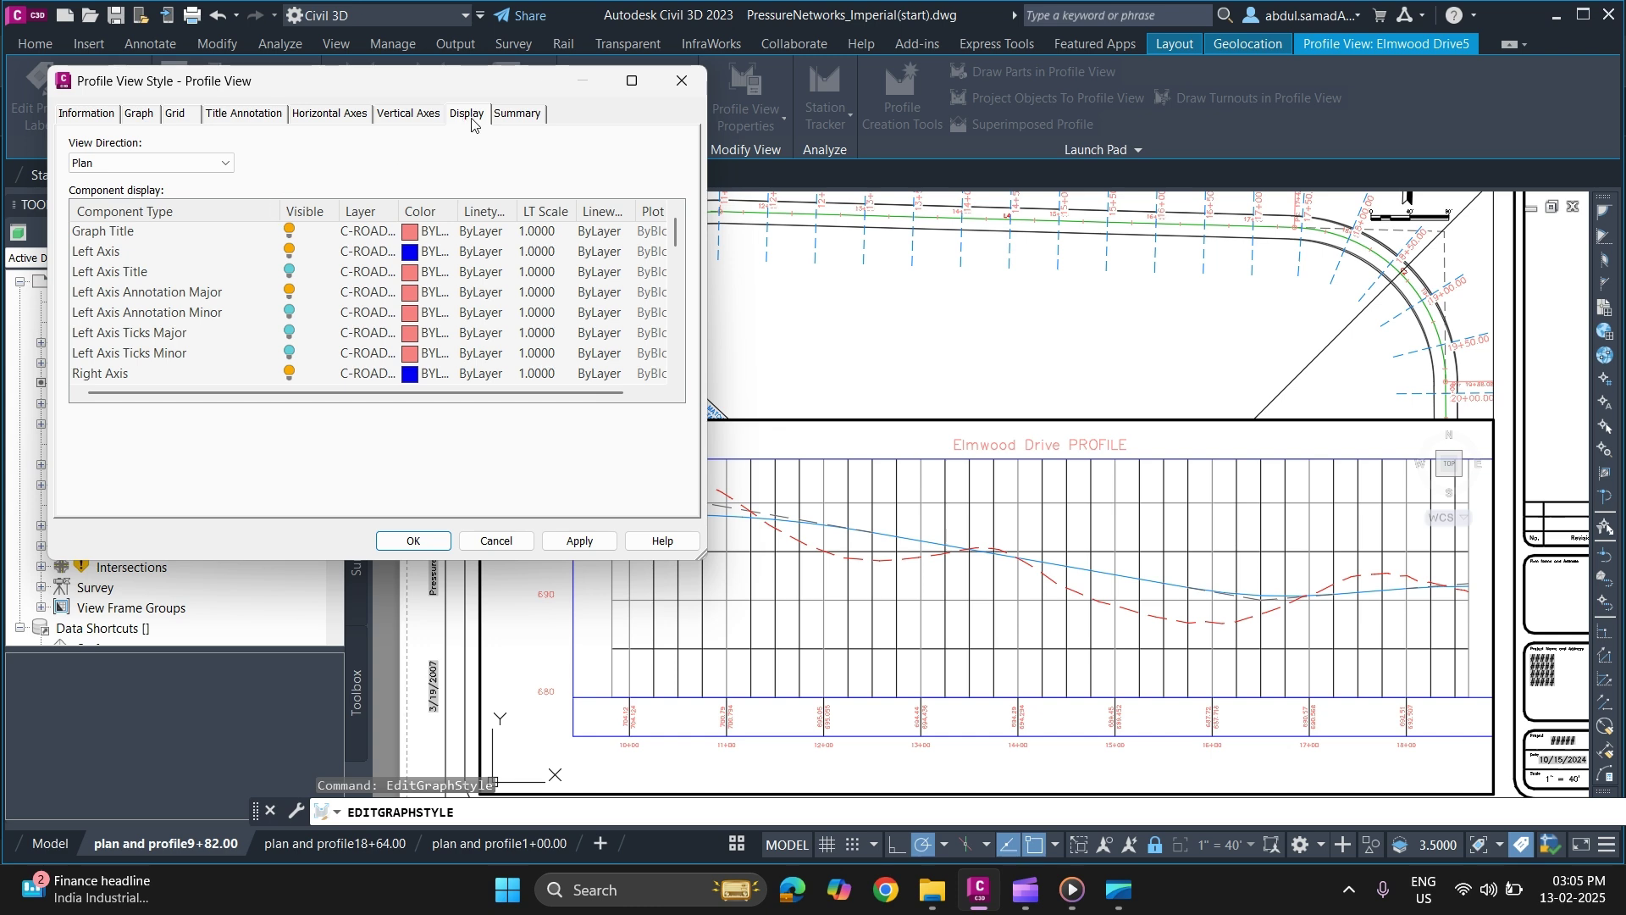
pyautogui.click(508, 119)
pyautogui.click(431, 116)
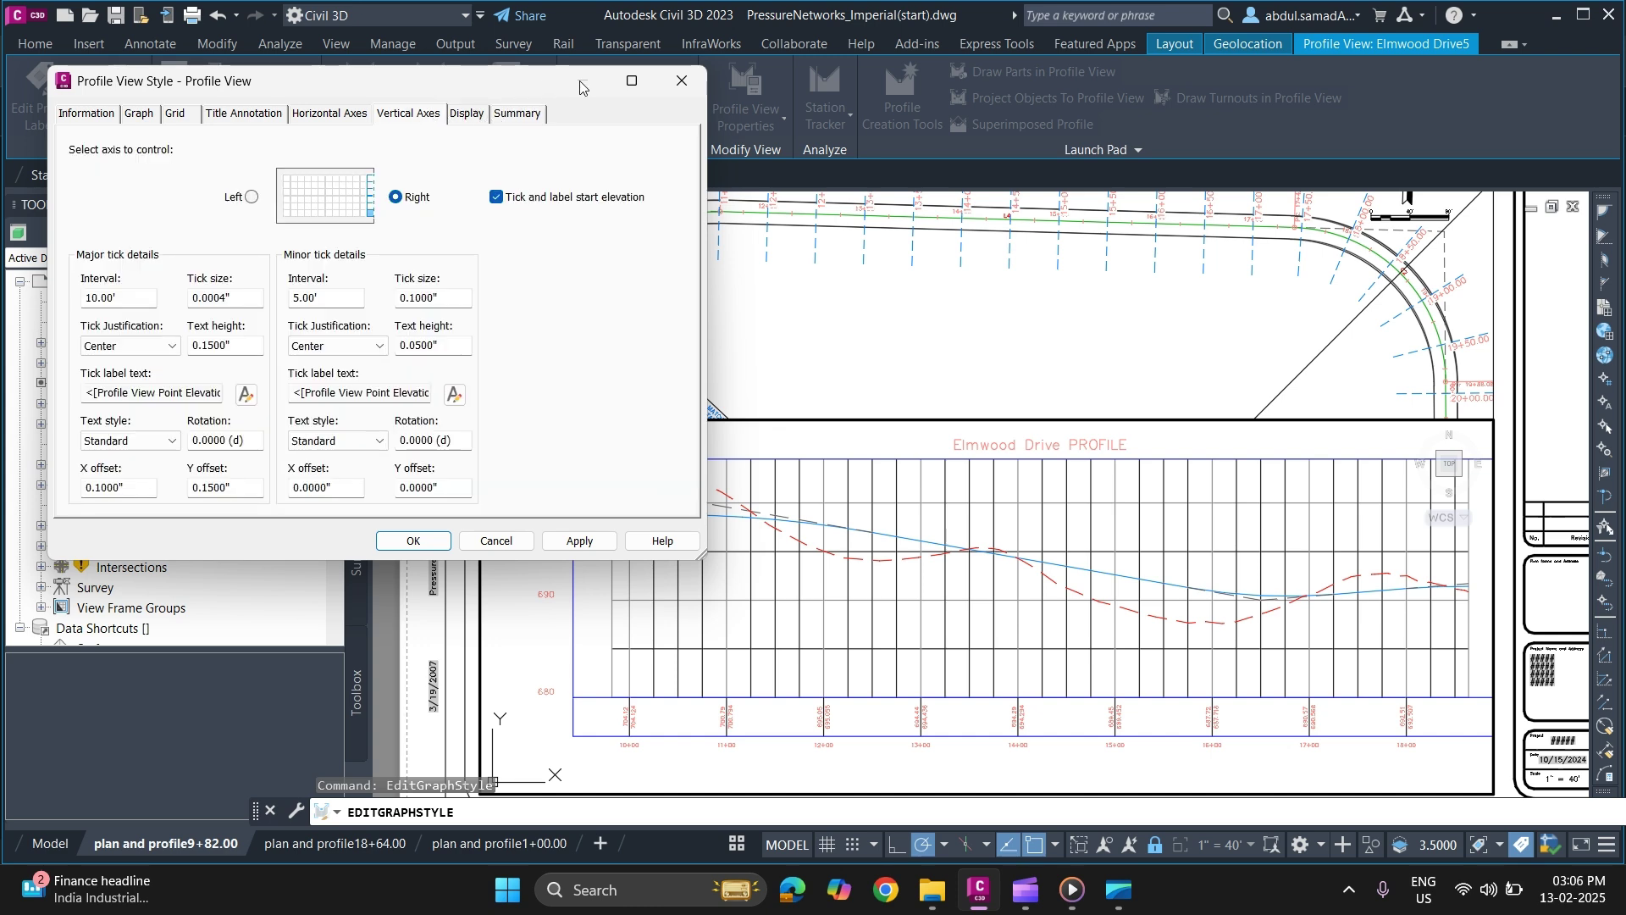
pyautogui.click(702, 82)
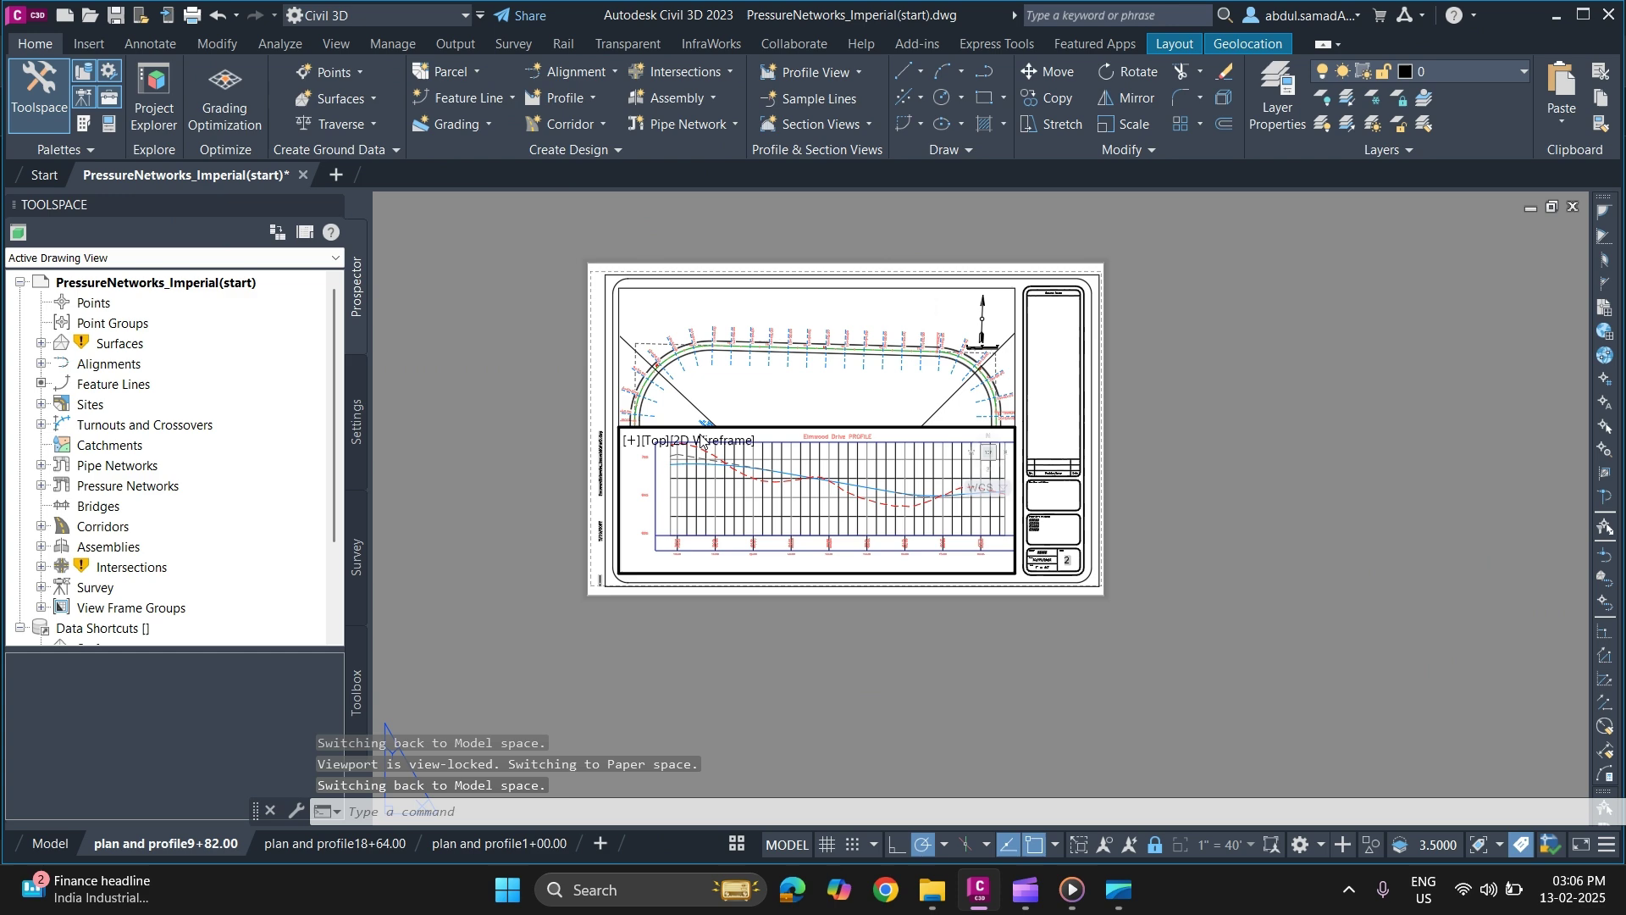
# - Switch the sheet back to paper space and zoom in
pyautogui.doubleClick(512, 428)
pyautogui.scroll(4, 745, 325)
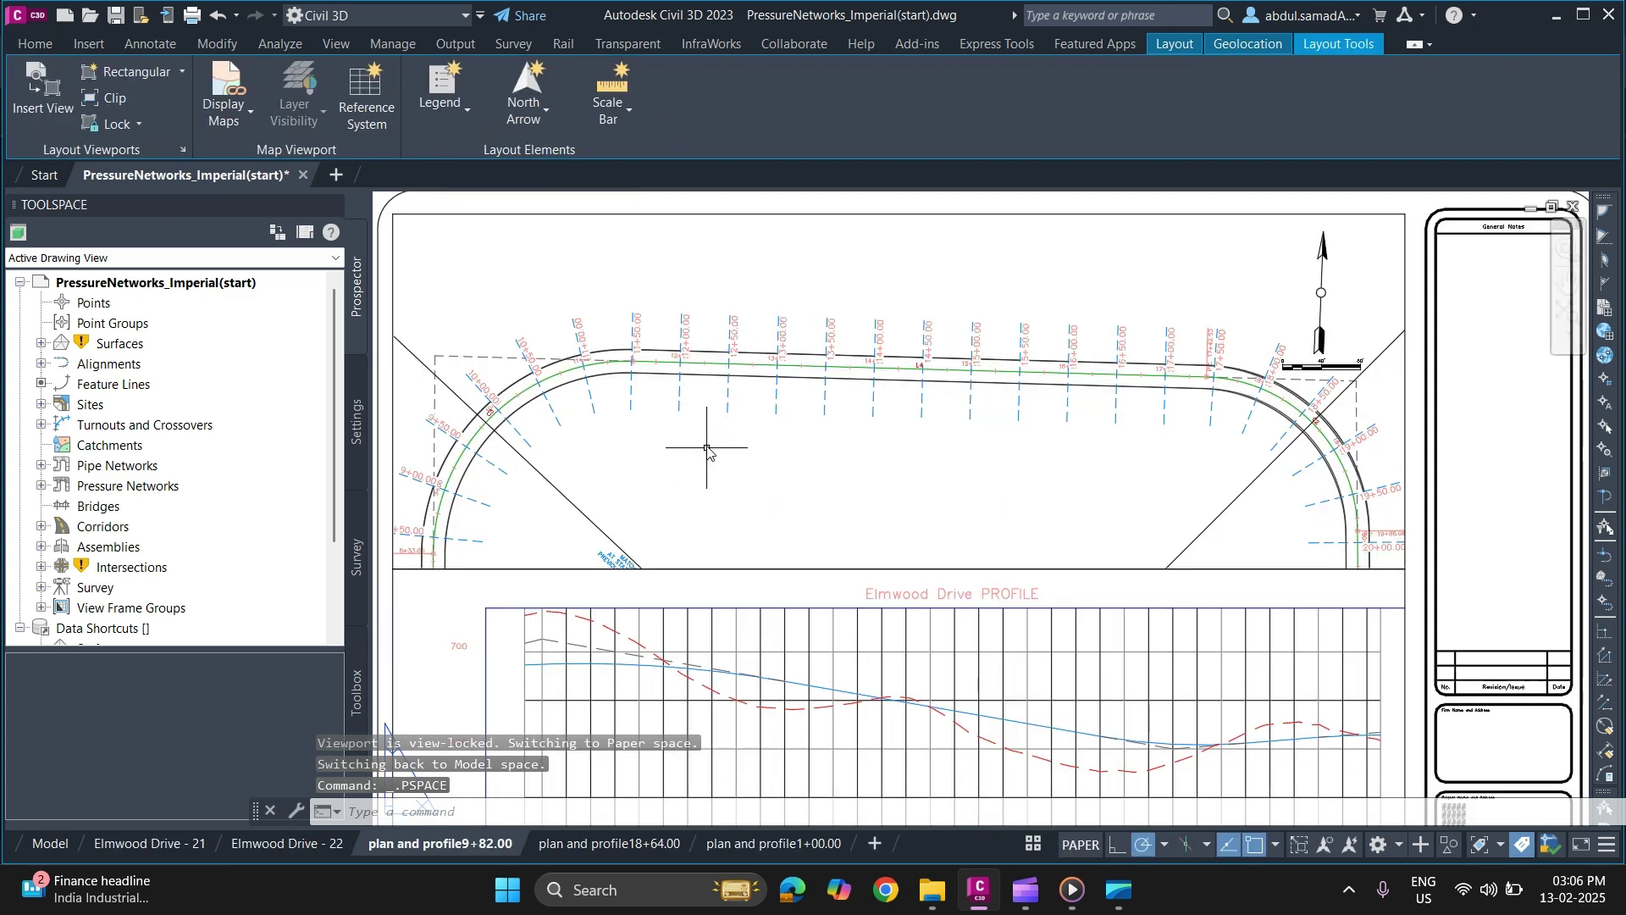
pyautogui.scroll(-4, 746, 407)
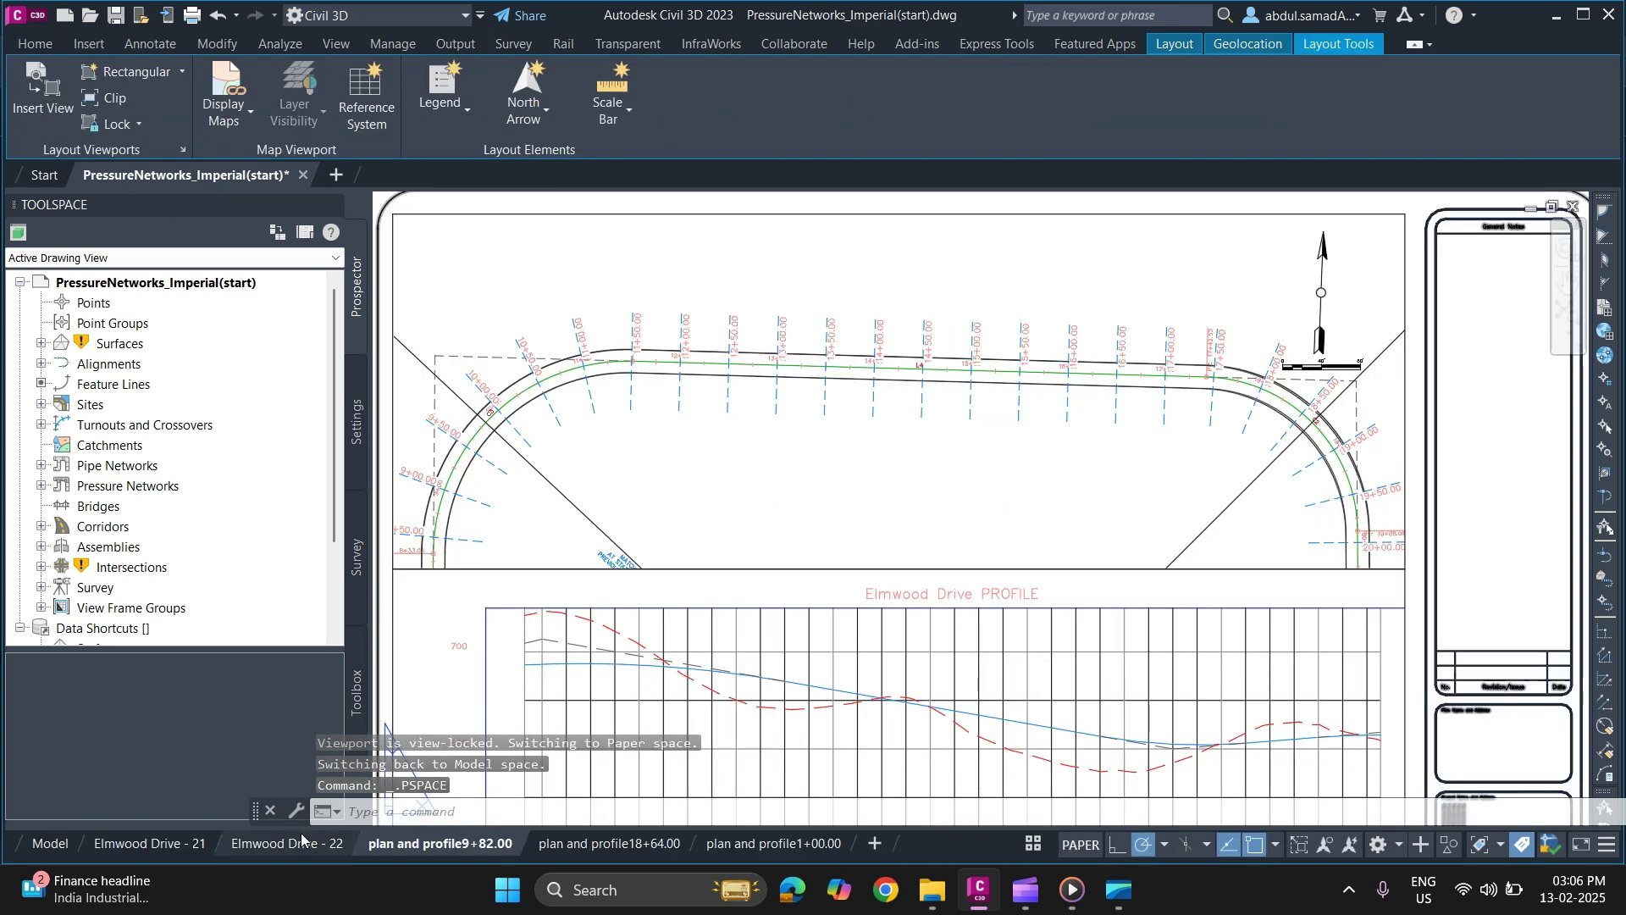
# - Switch to the Model tab and dismiss the Panorama events palette
pyautogui.click(50, 843)
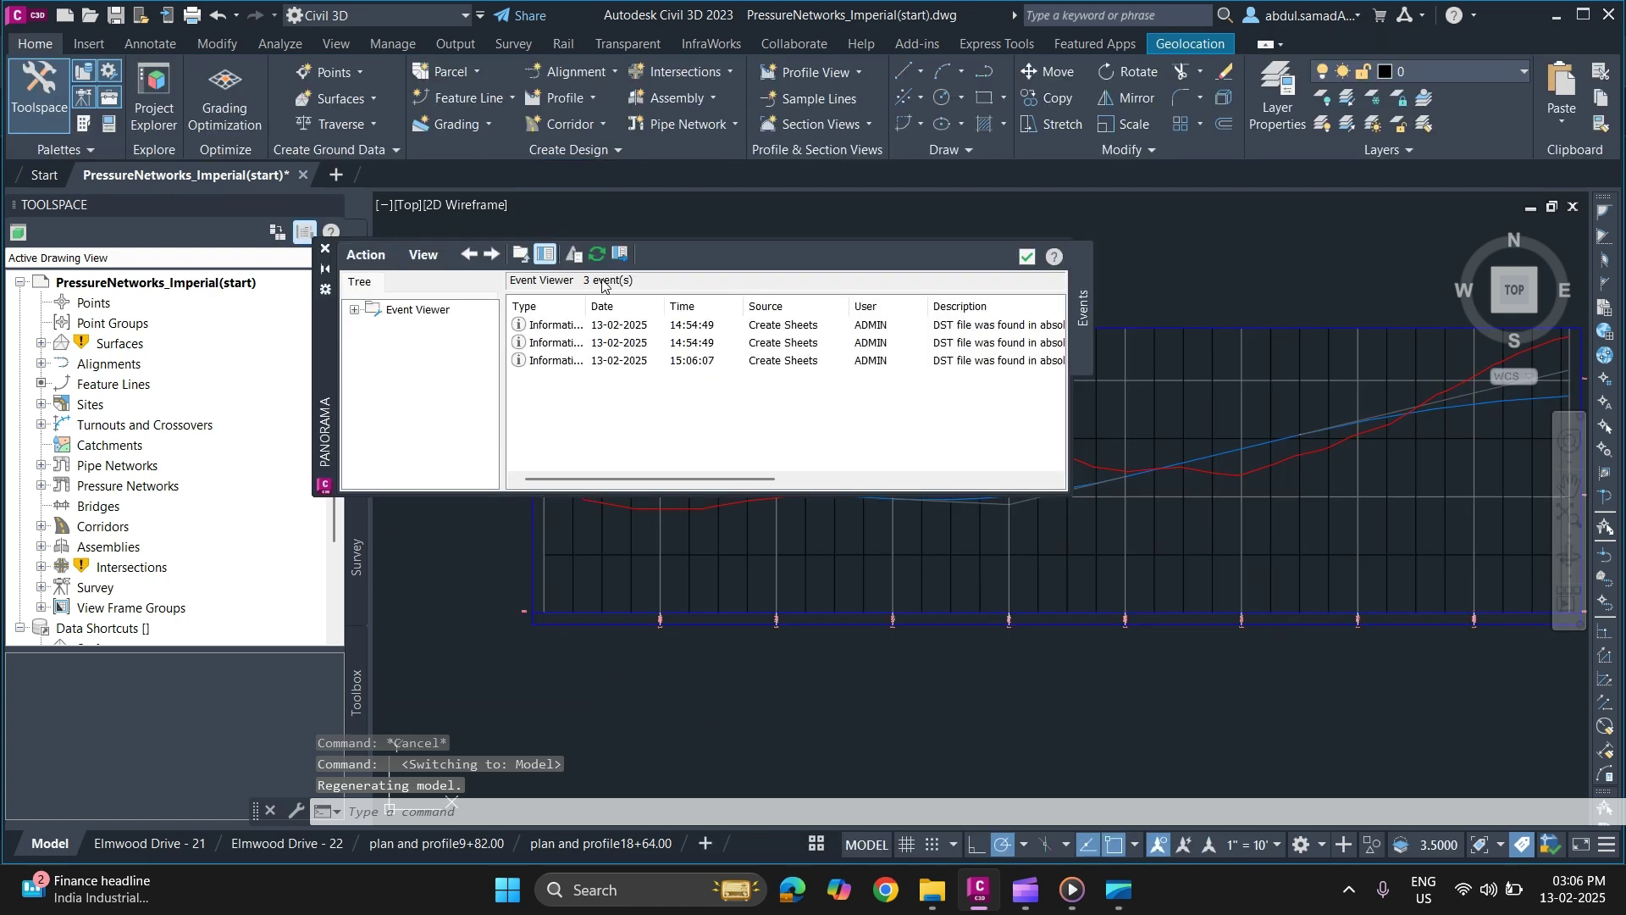
pyautogui.click(325, 248)
pyautogui.scroll(-5, 901, 520)
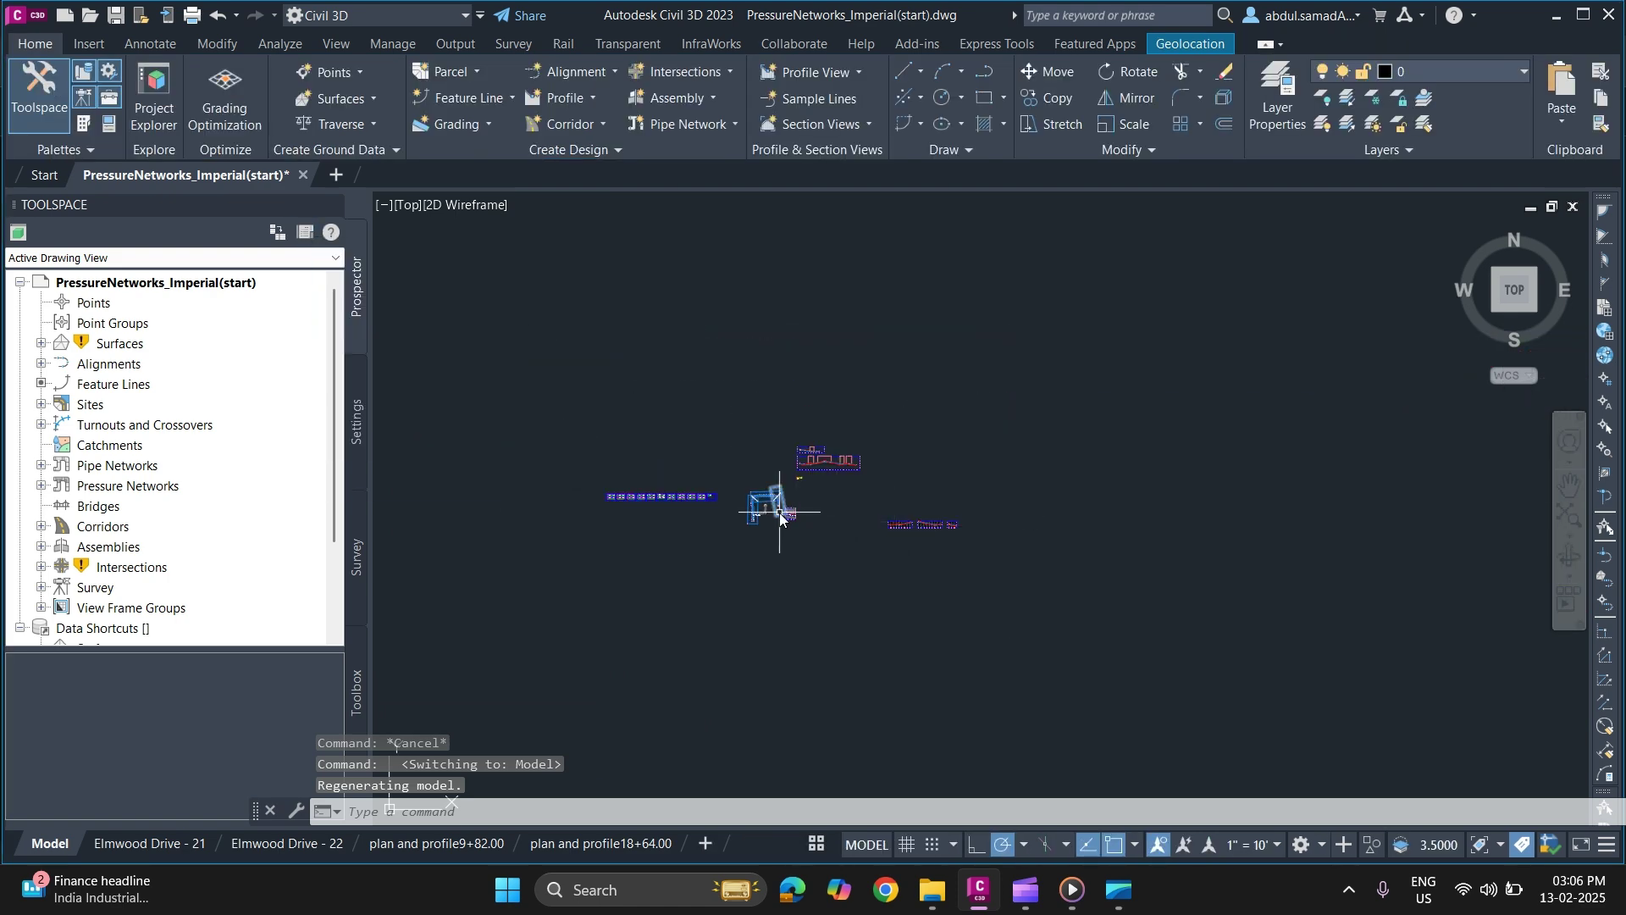
pyautogui.scroll(6, 779, 511)
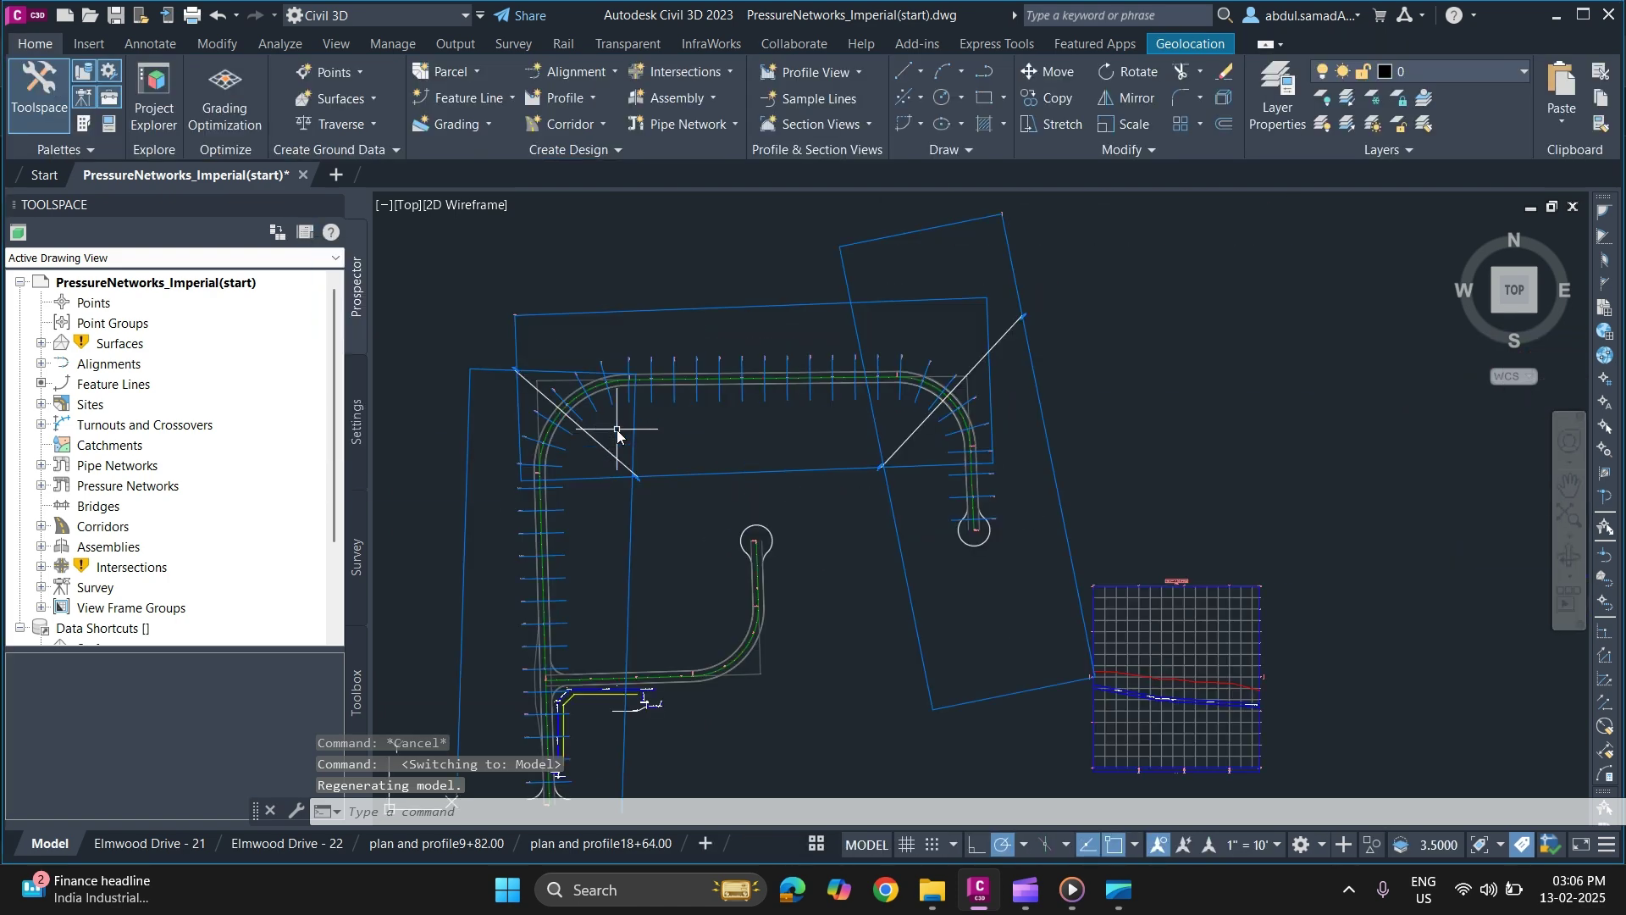
# - Stretch the top view frame's alignment grip to station 14+75.00 on Elmwood Drive
pyautogui.click(643, 326)
pyautogui.scroll(2, 653, 313)
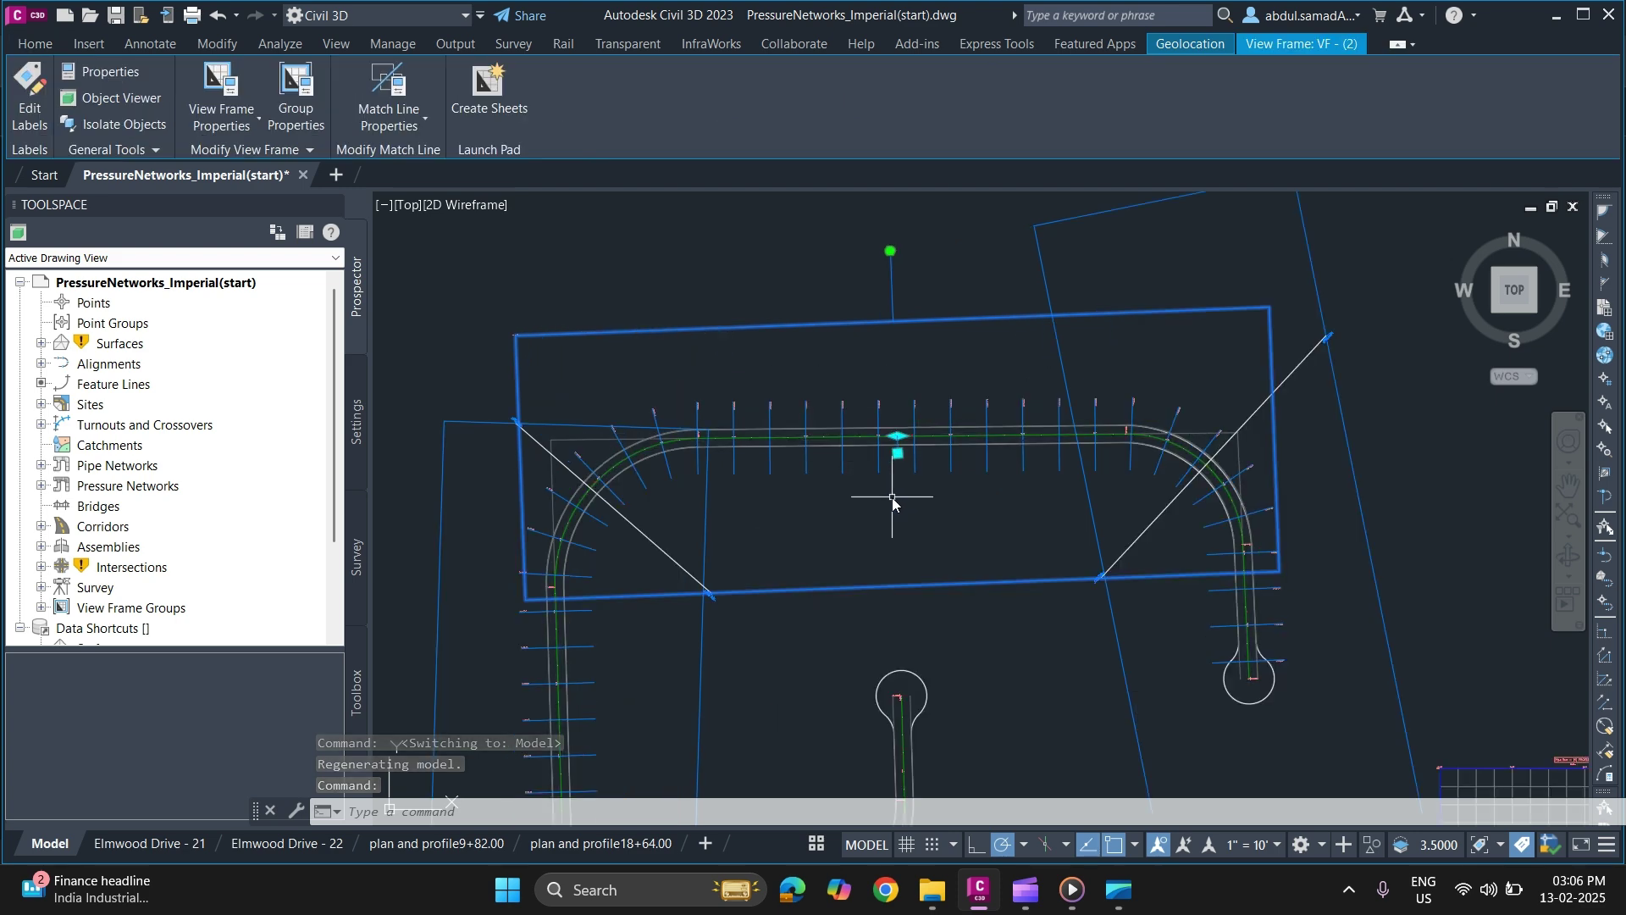
pyautogui.click(899, 436)
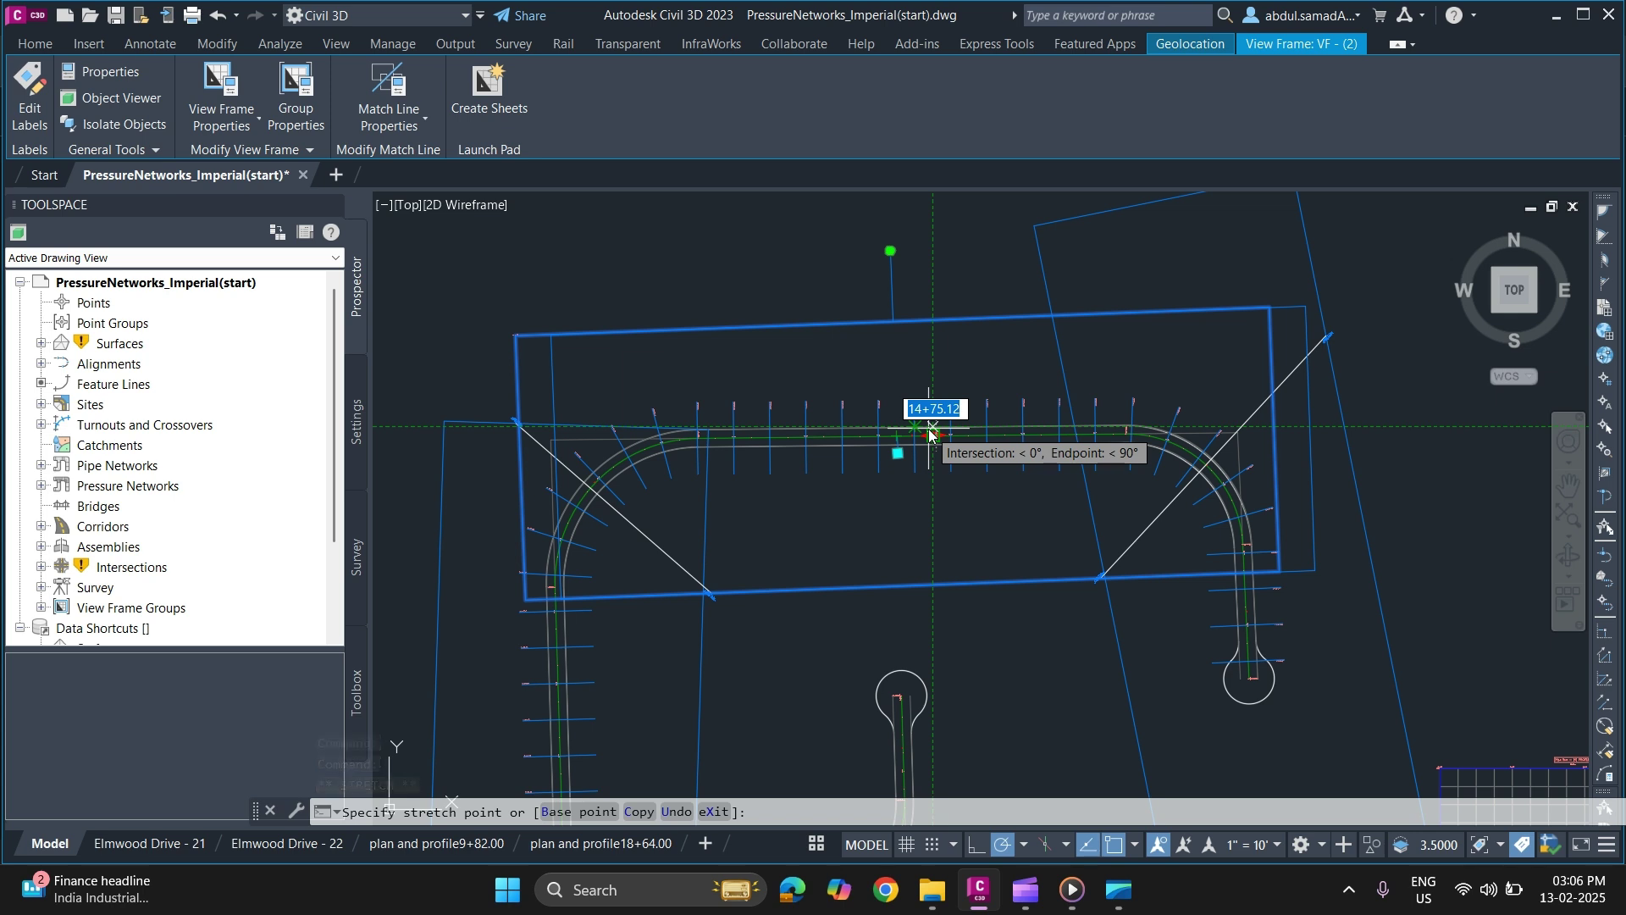
pyautogui.scroll(4, 930, 431)
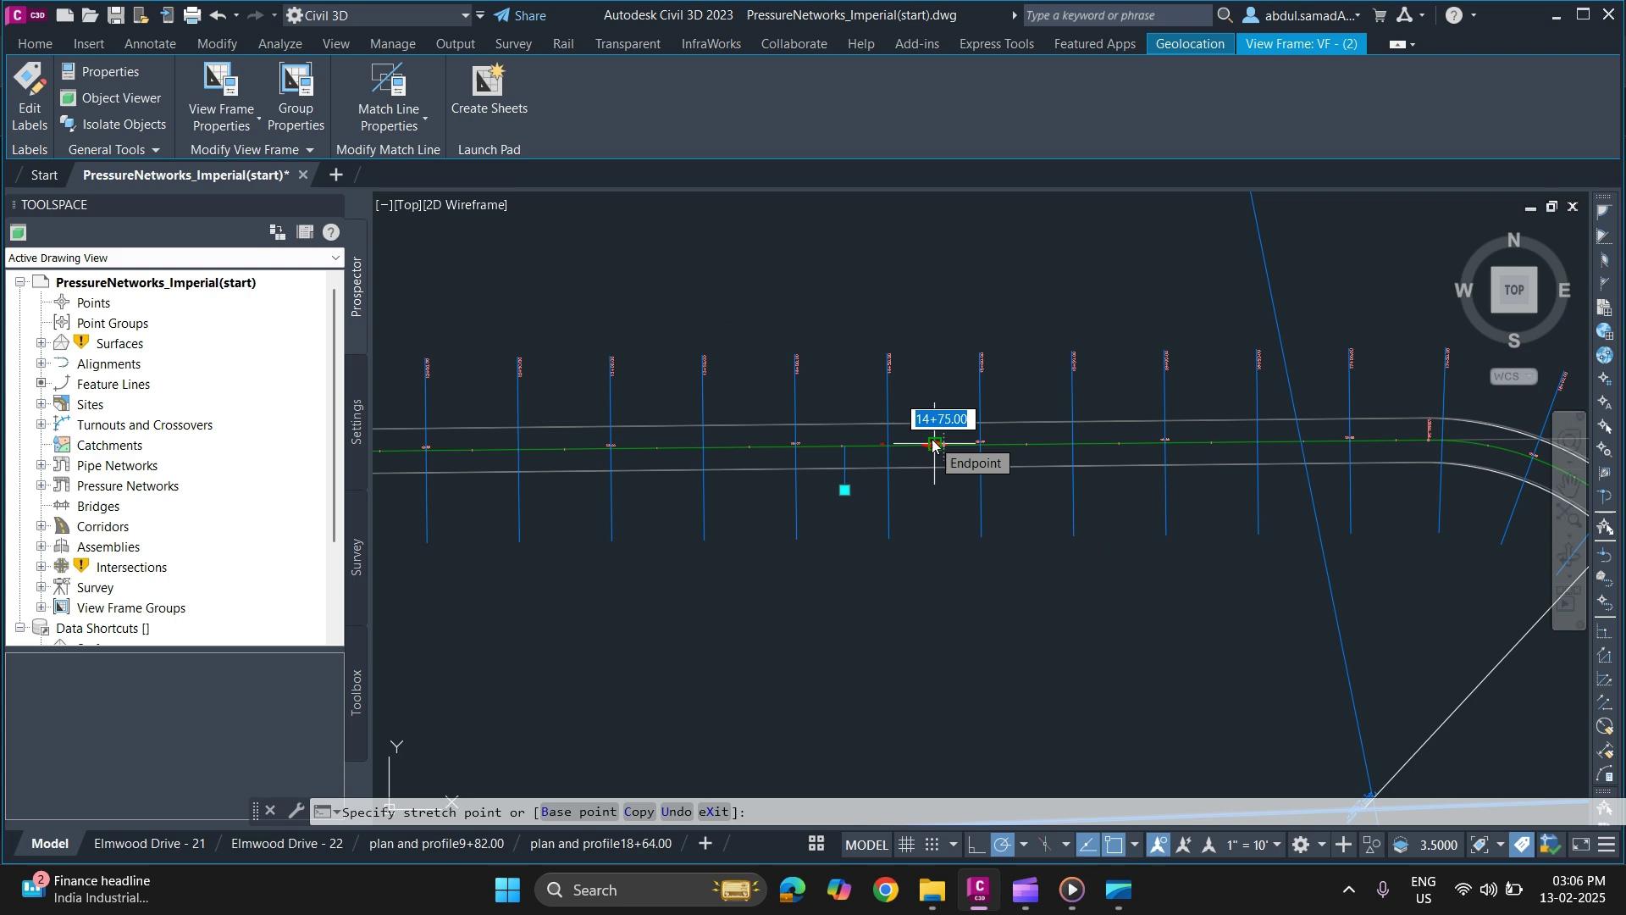
pyautogui.scroll(-8, 932, 442)
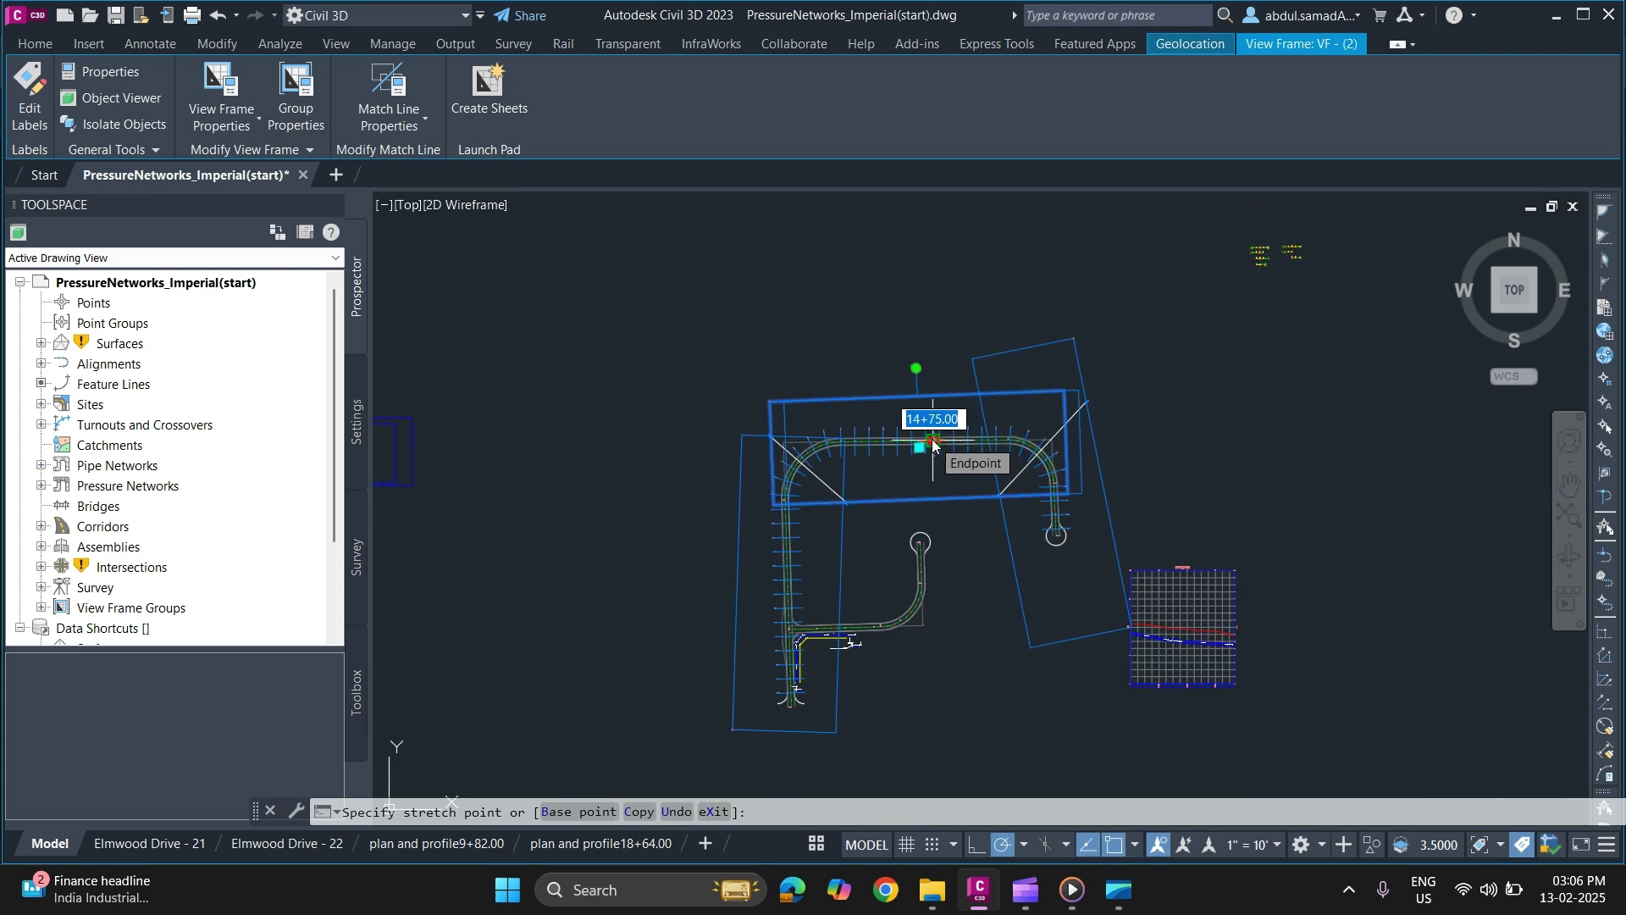
pyautogui.click(931, 438)
pyautogui.scroll(4, 935, 431)
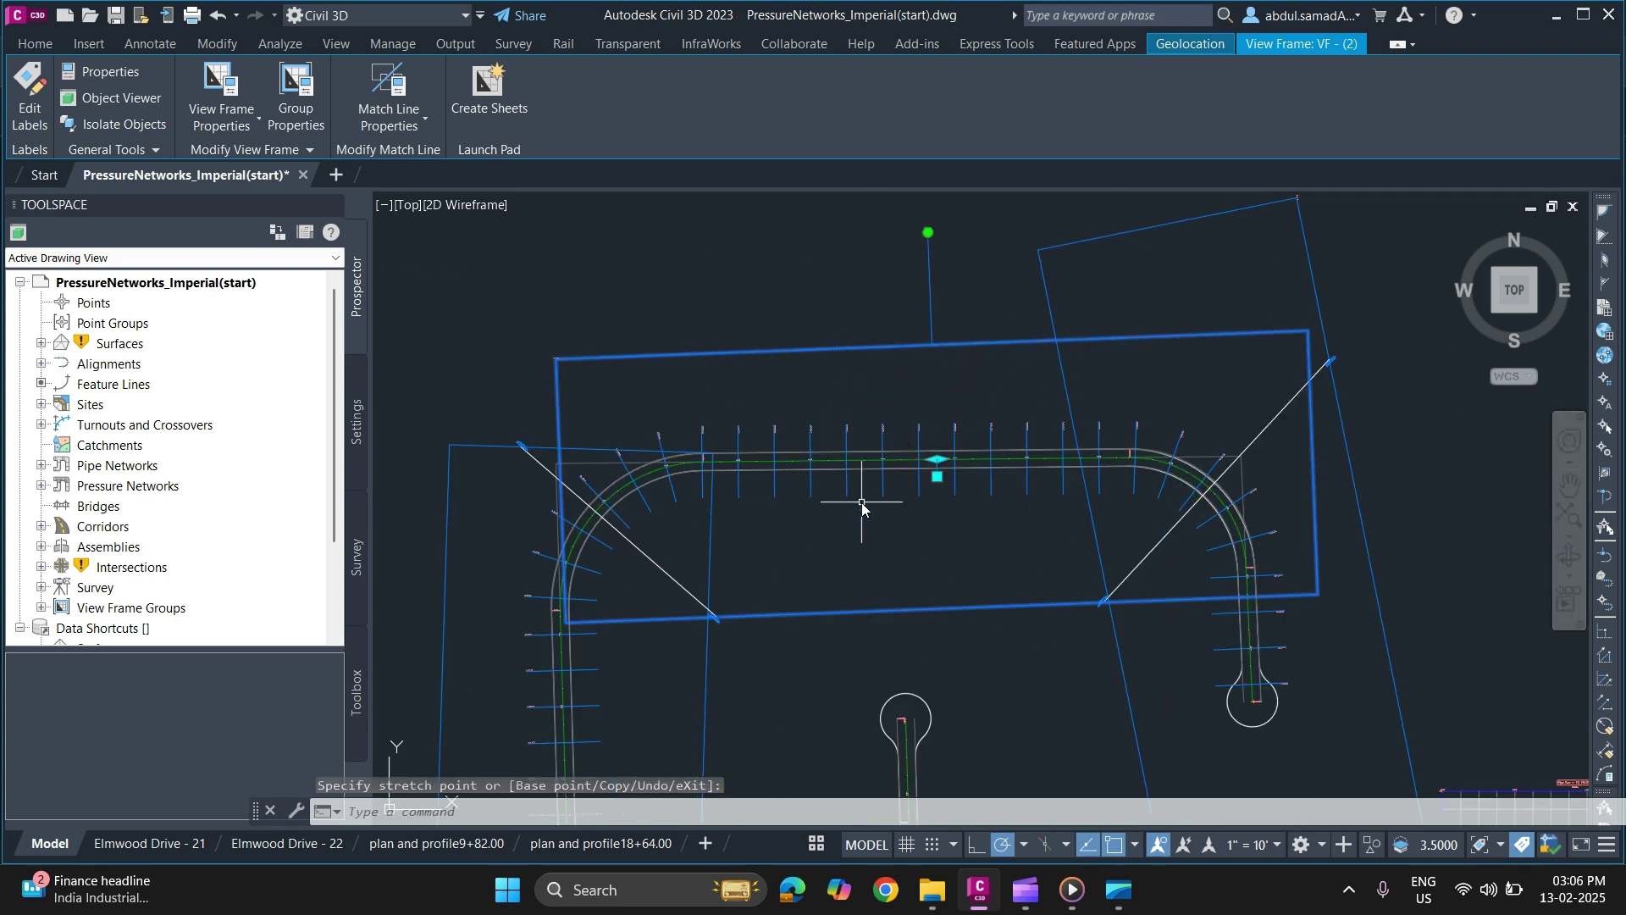
# - Clear the grip selection and run REGEN to redraw the top view frame over upper Elmwood Drive
pyautogui.press('Escape')
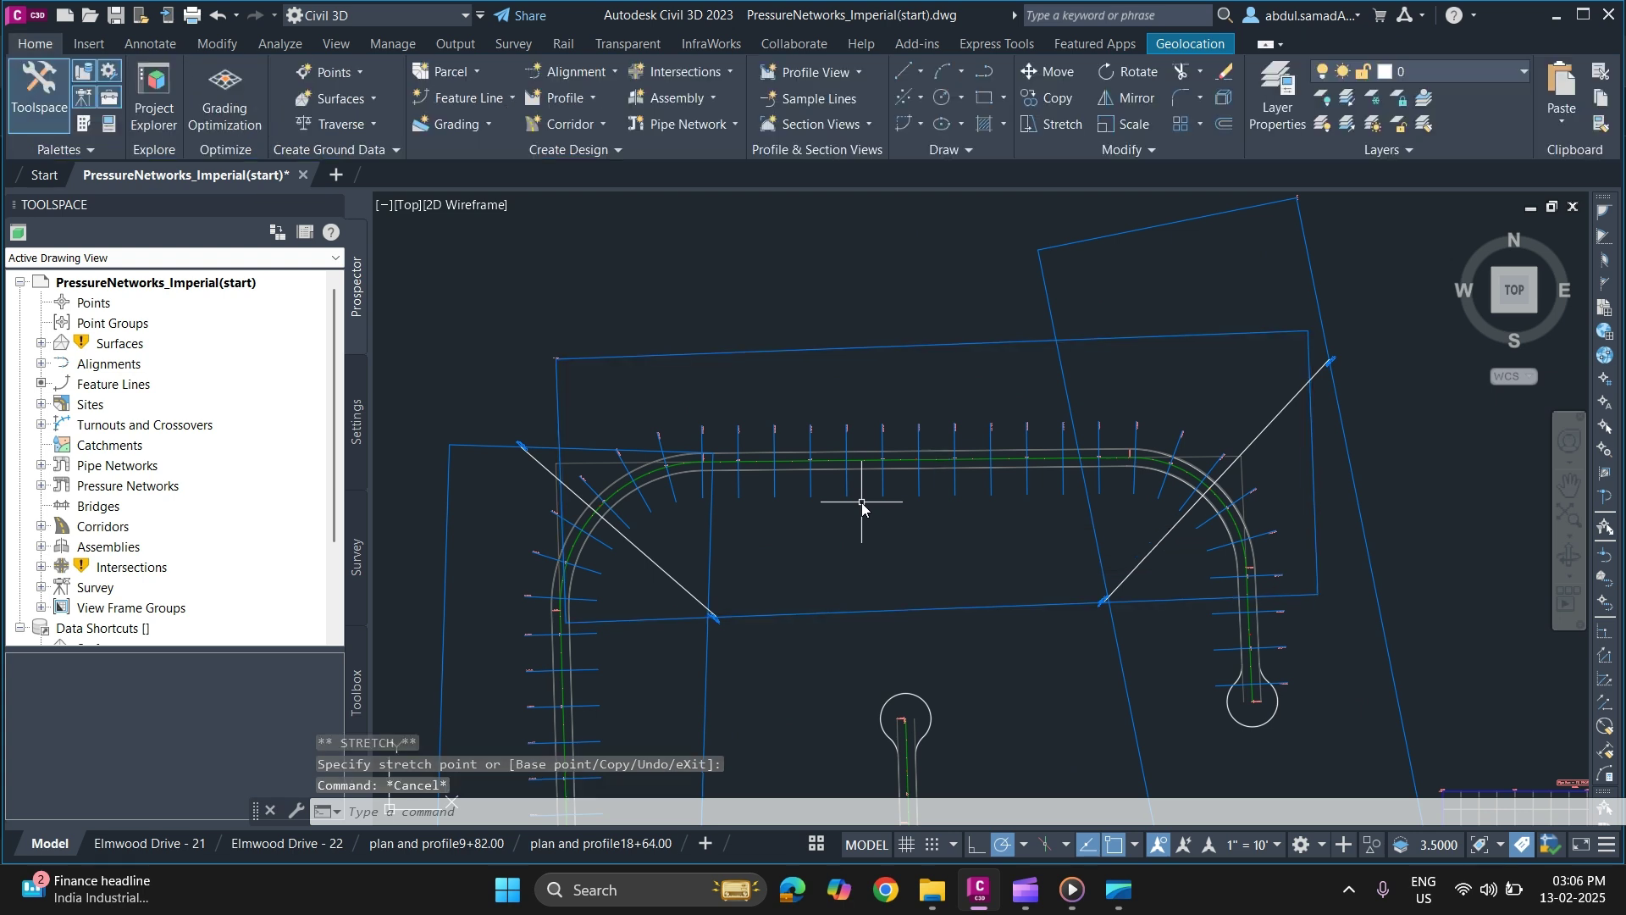
pyautogui.write('re')
pyautogui.press('Return')
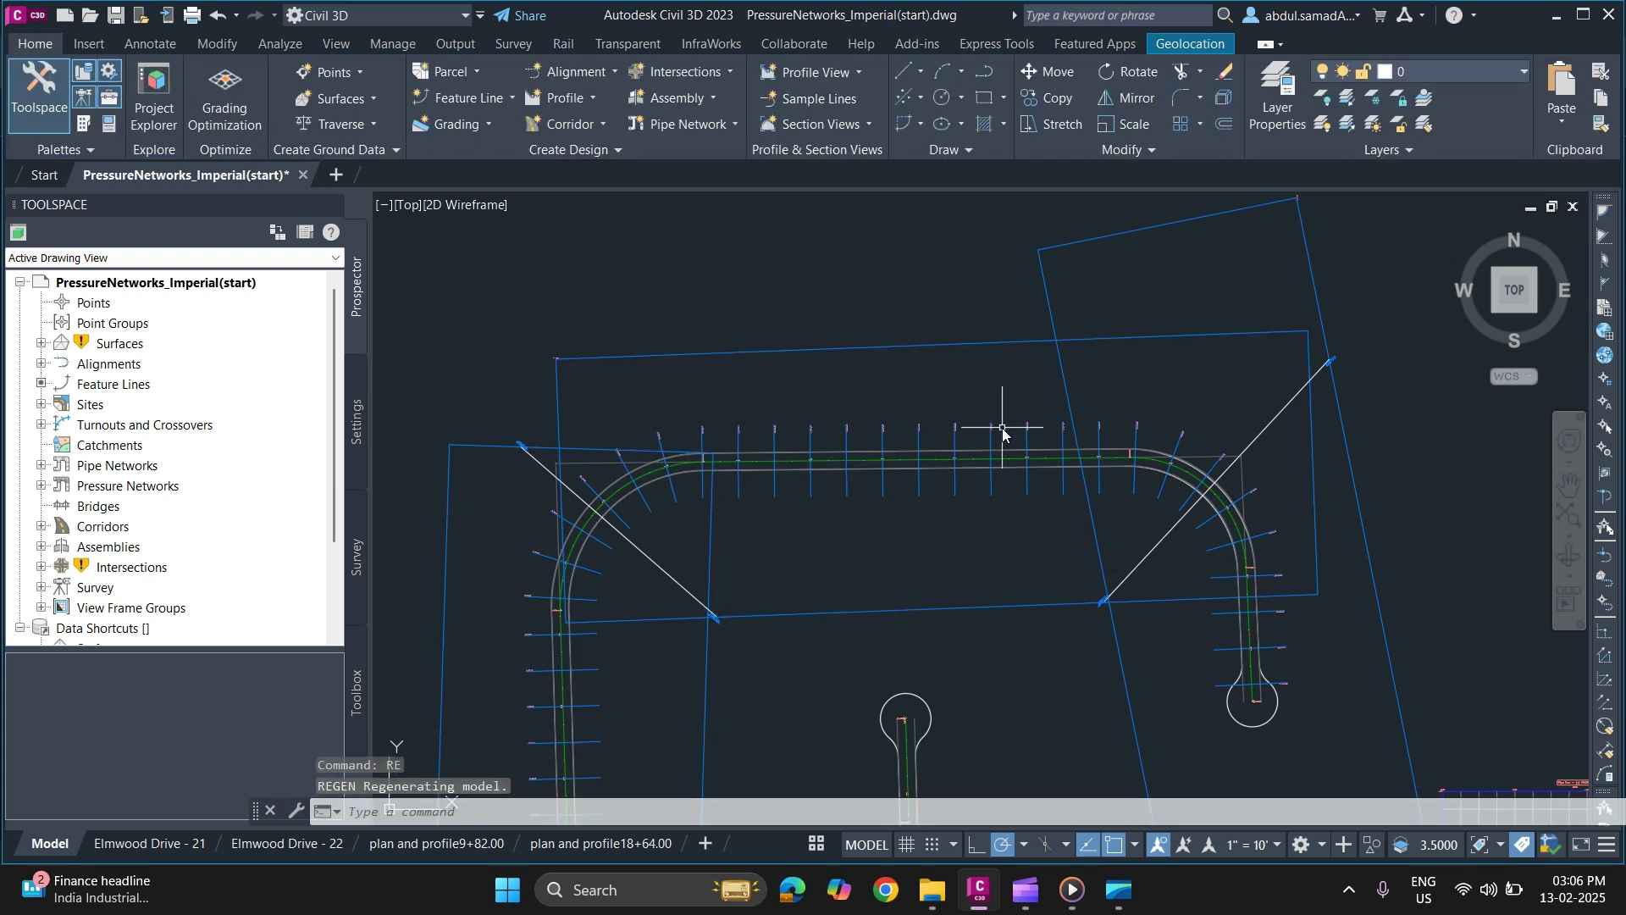
pyautogui.scroll(1, 873, 461)
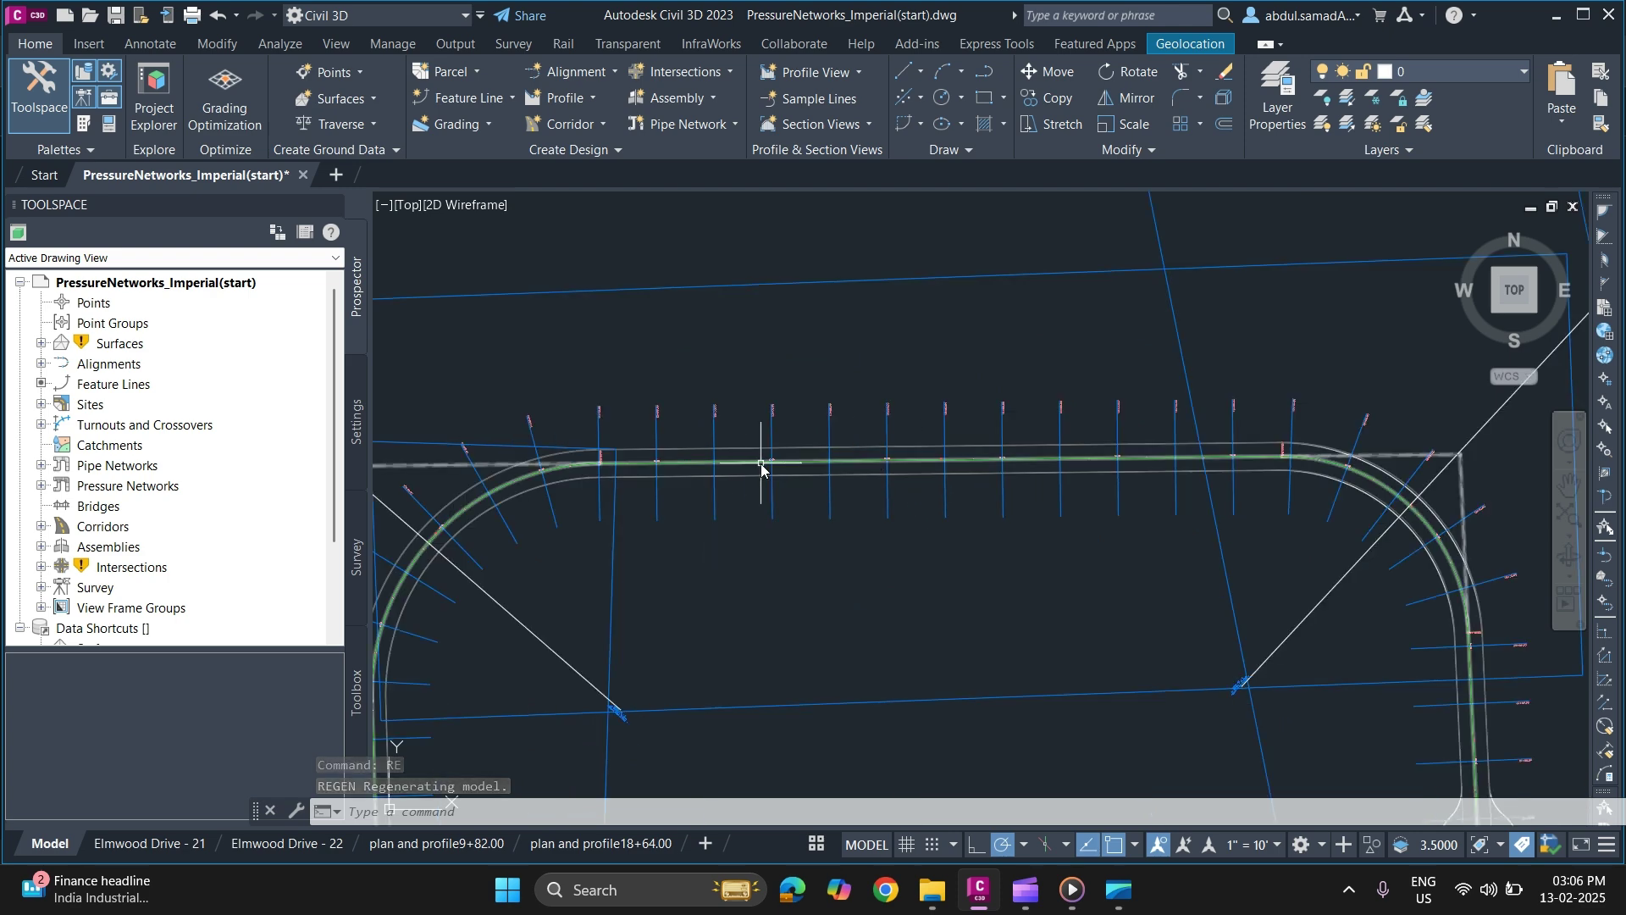
pyautogui.scroll(-1, 835, 496)
pyautogui.scroll(-2, 805, 500)
pyautogui.scroll(5, 690, 532)
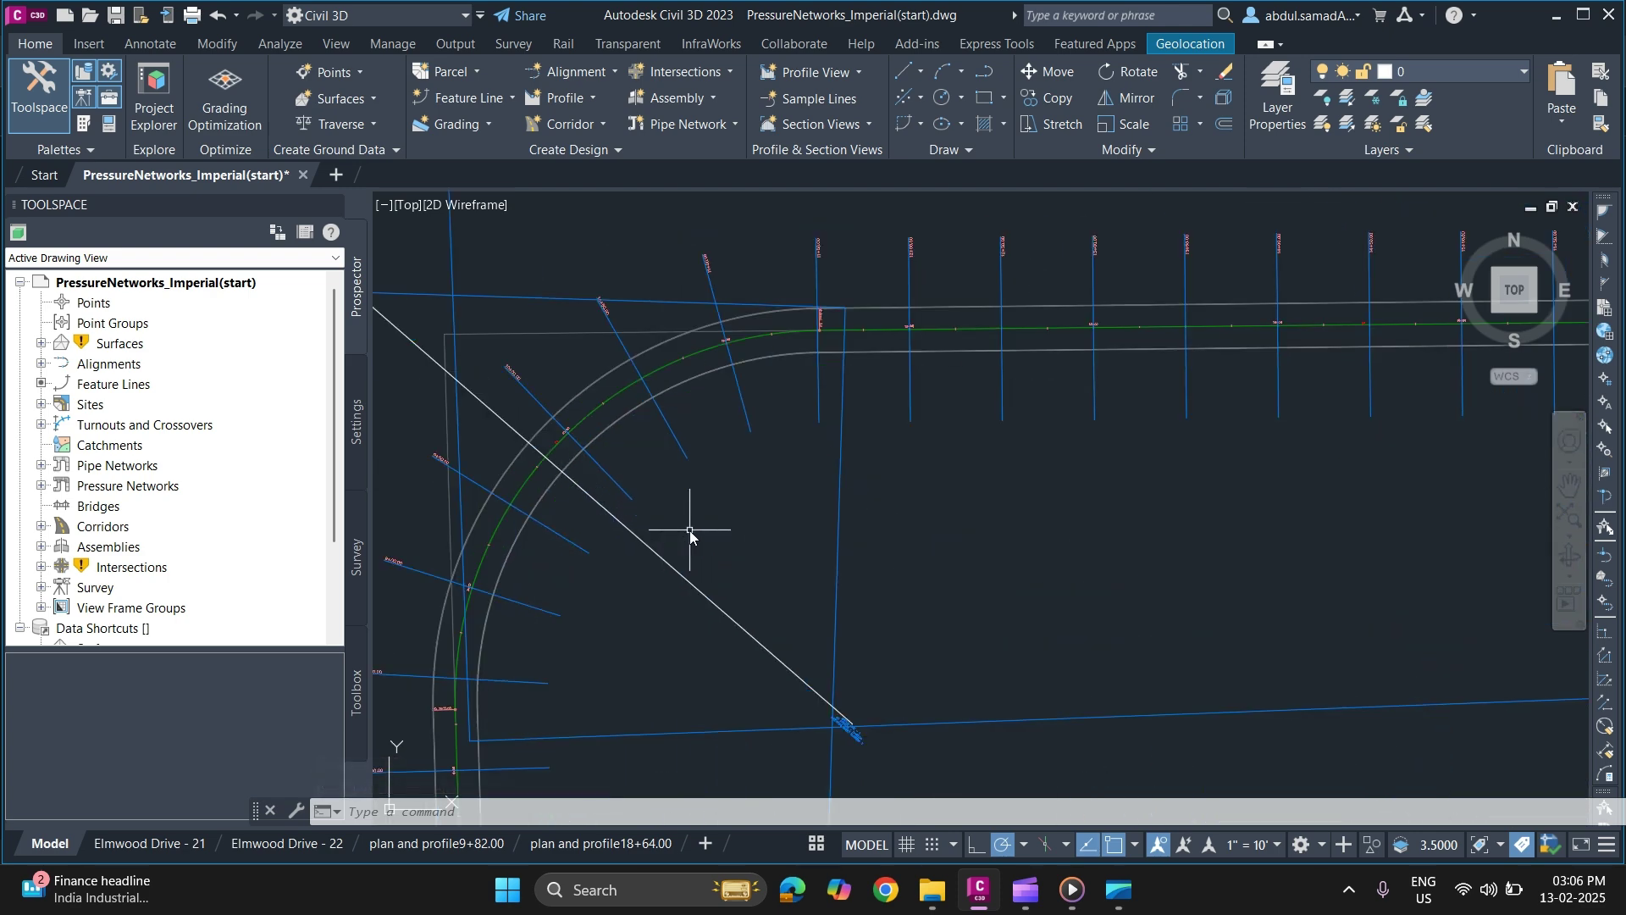
pyautogui.scroll(-1, 680, 580)
pyautogui.click(680, 578)
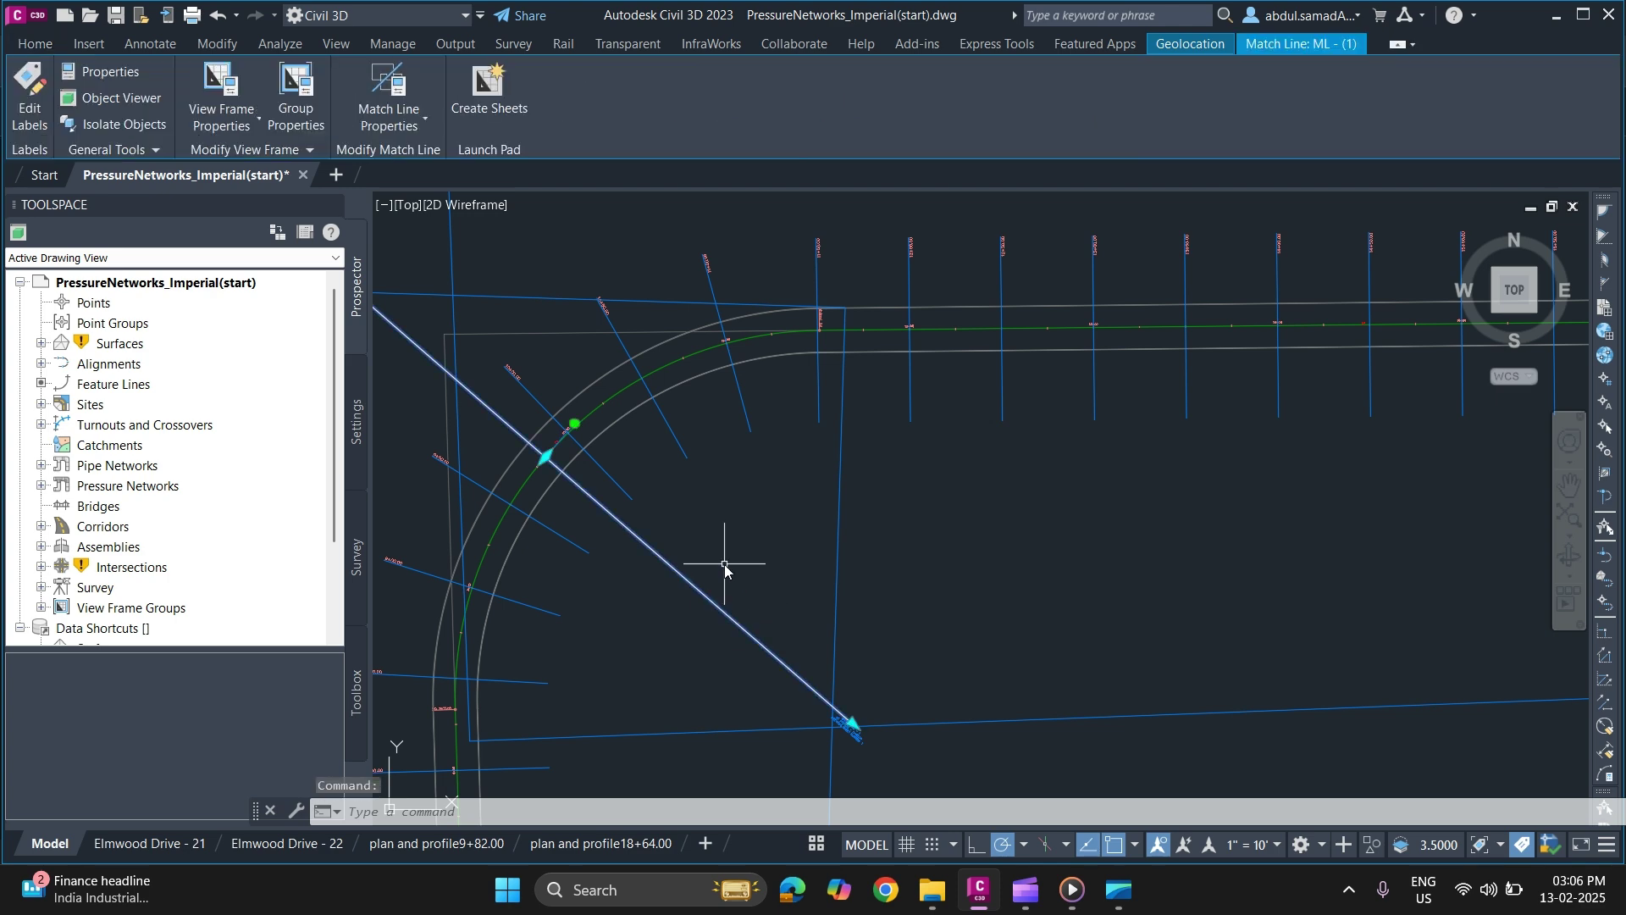
pyautogui.scroll(-1, 813, 525)
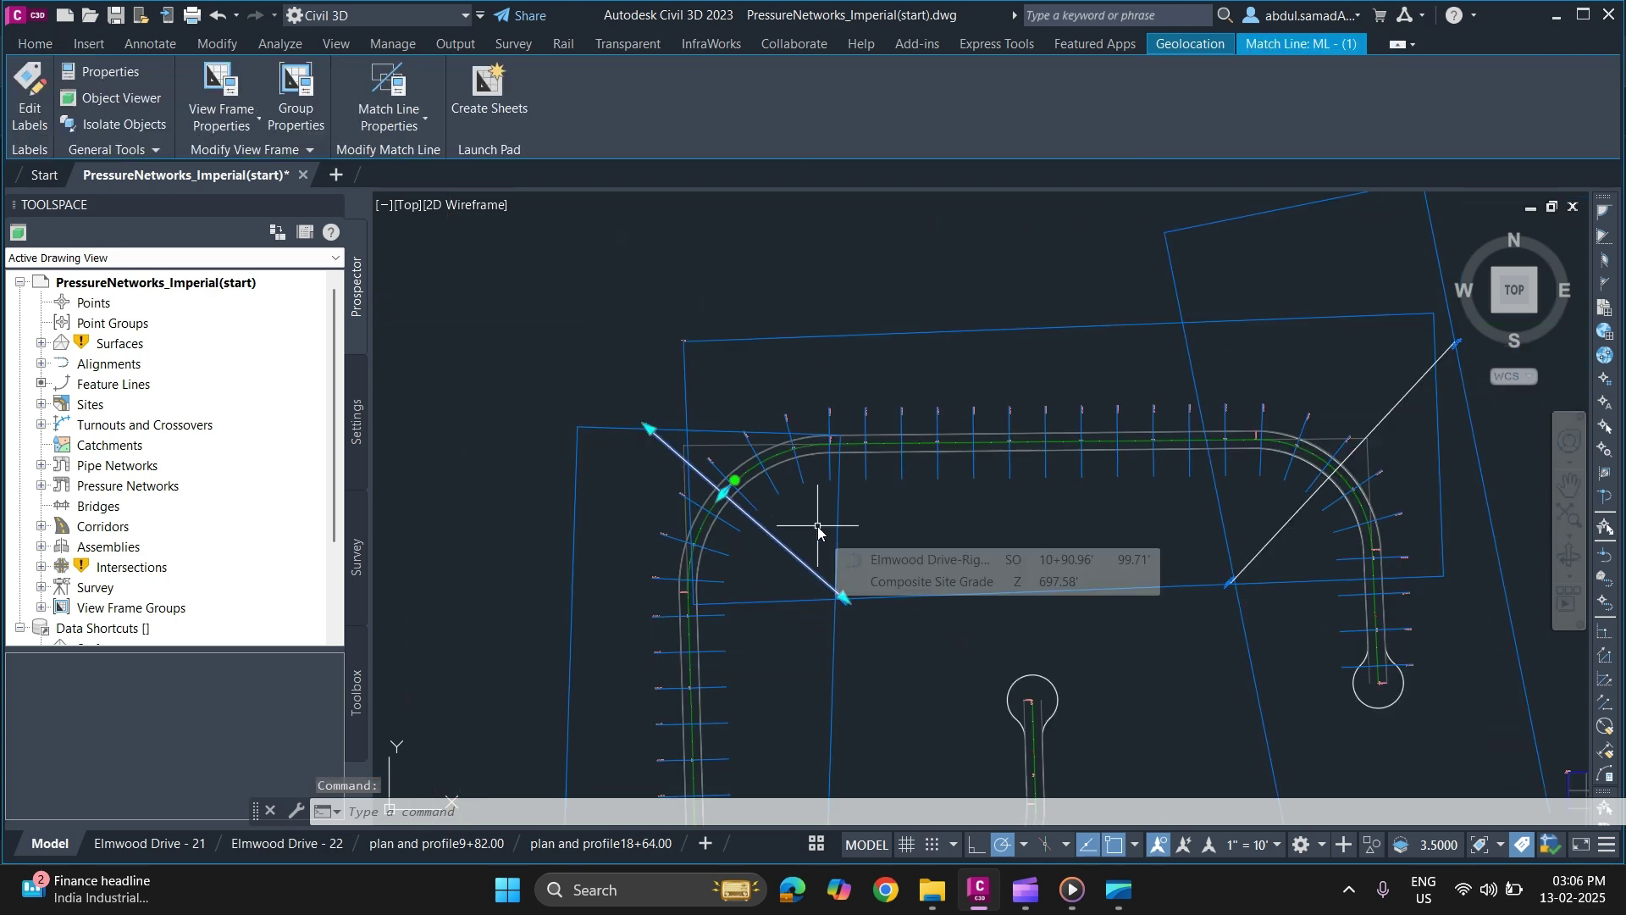
pyautogui.scroll(2, 766, 489)
pyautogui.scroll(2, 711, 479)
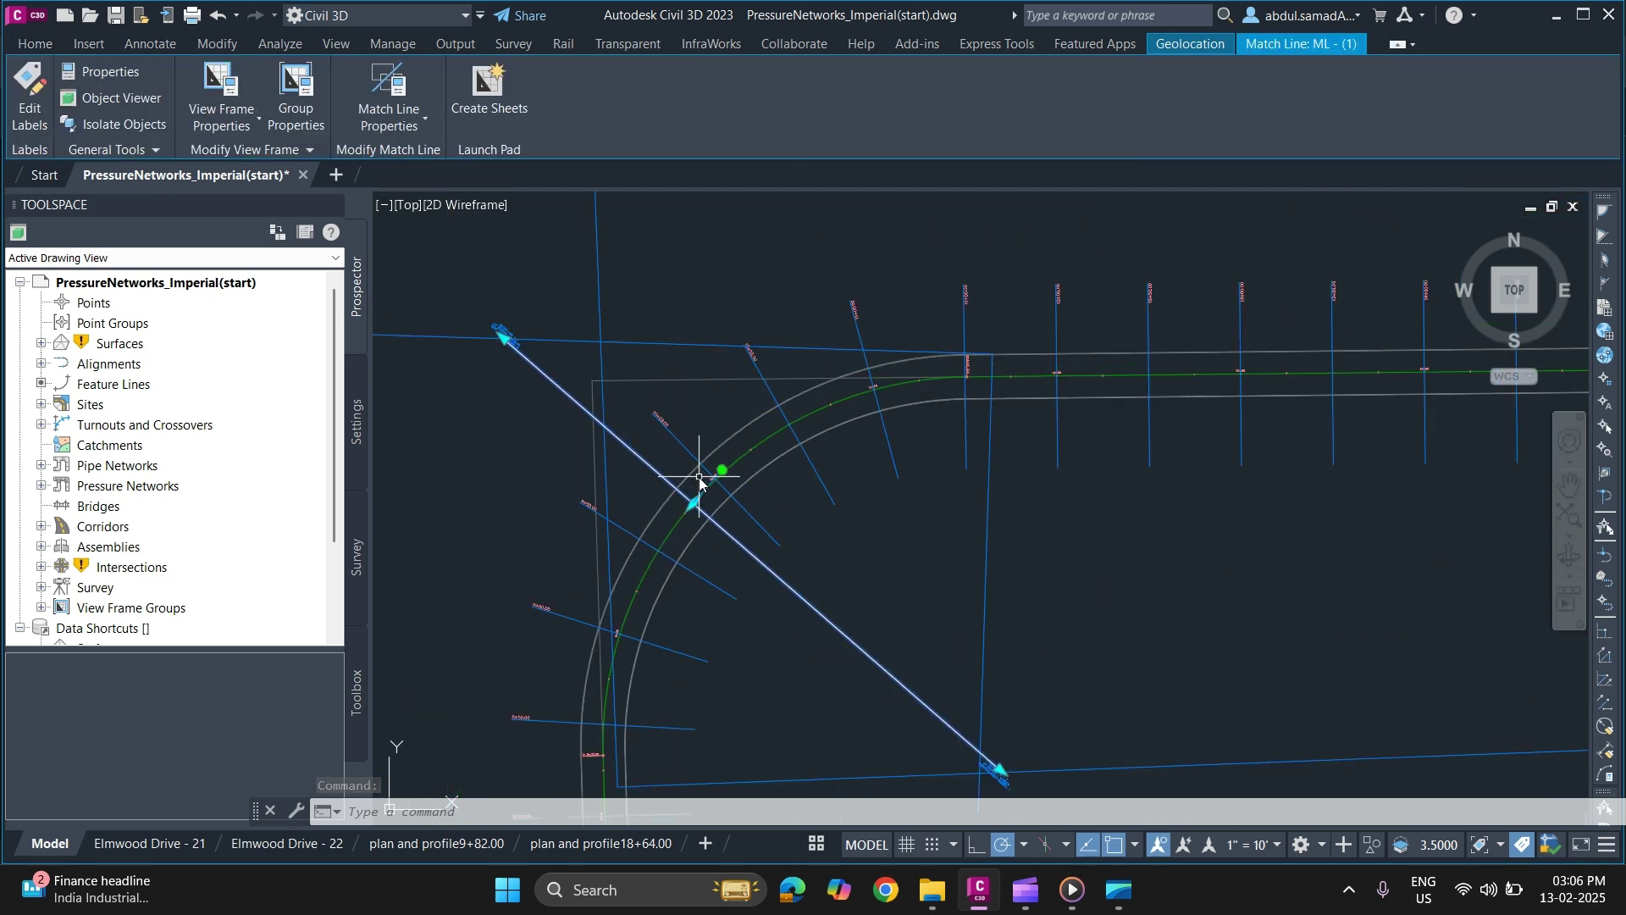
pyautogui.click(715, 474)
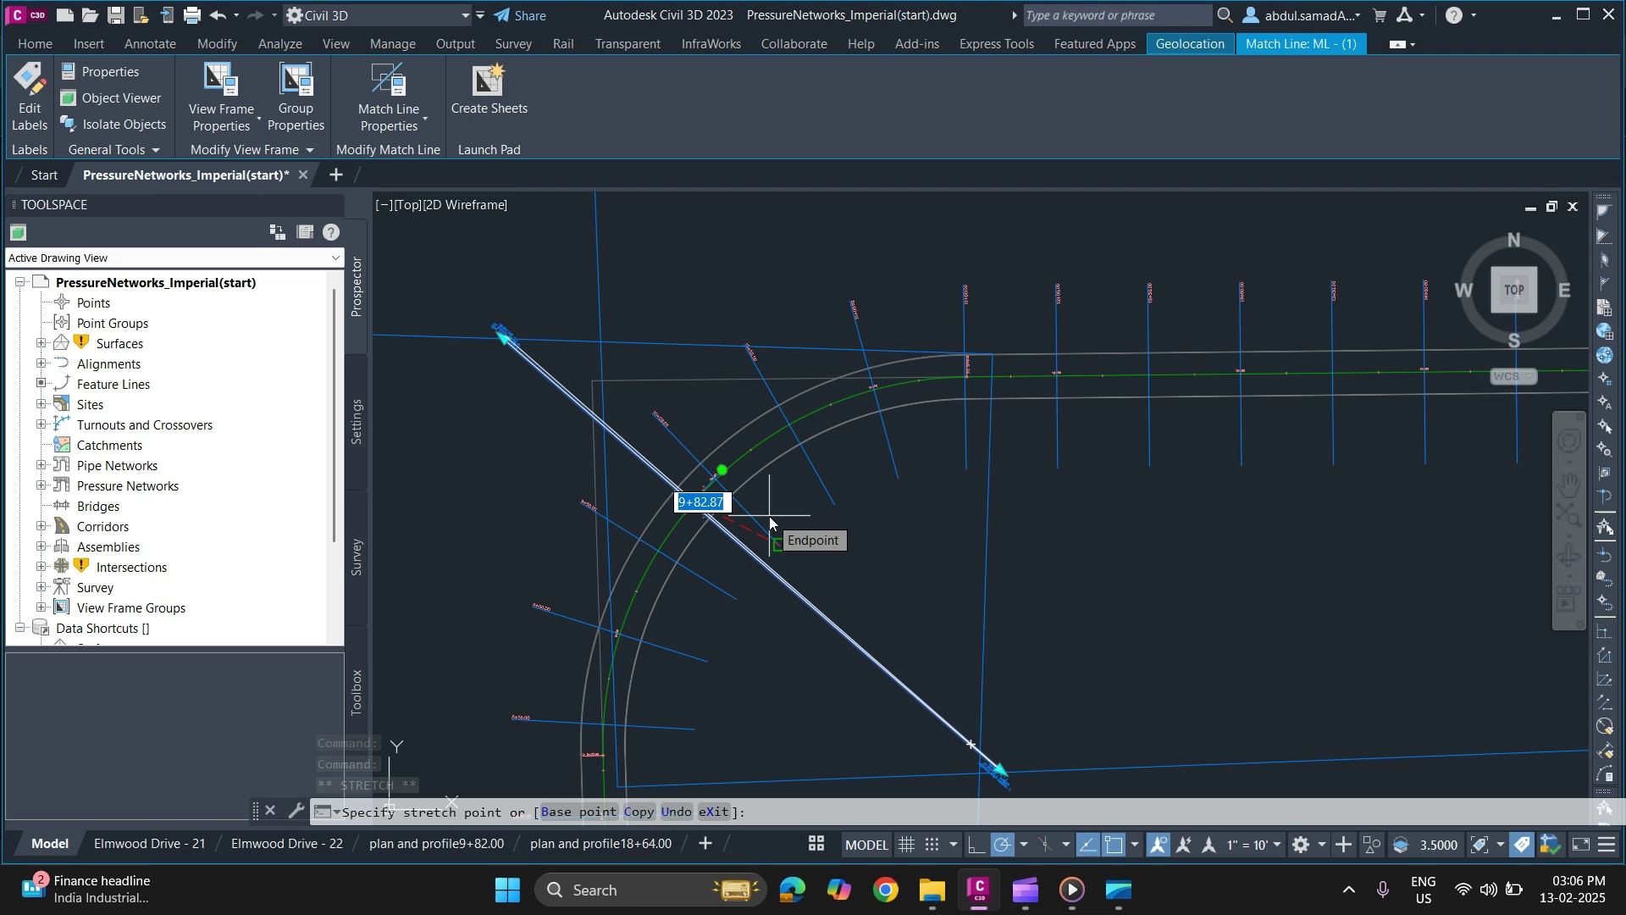
pyautogui.press('Escape')
pyautogui.scroll(-5, 770, 522)
pyautogui.press('Escape')
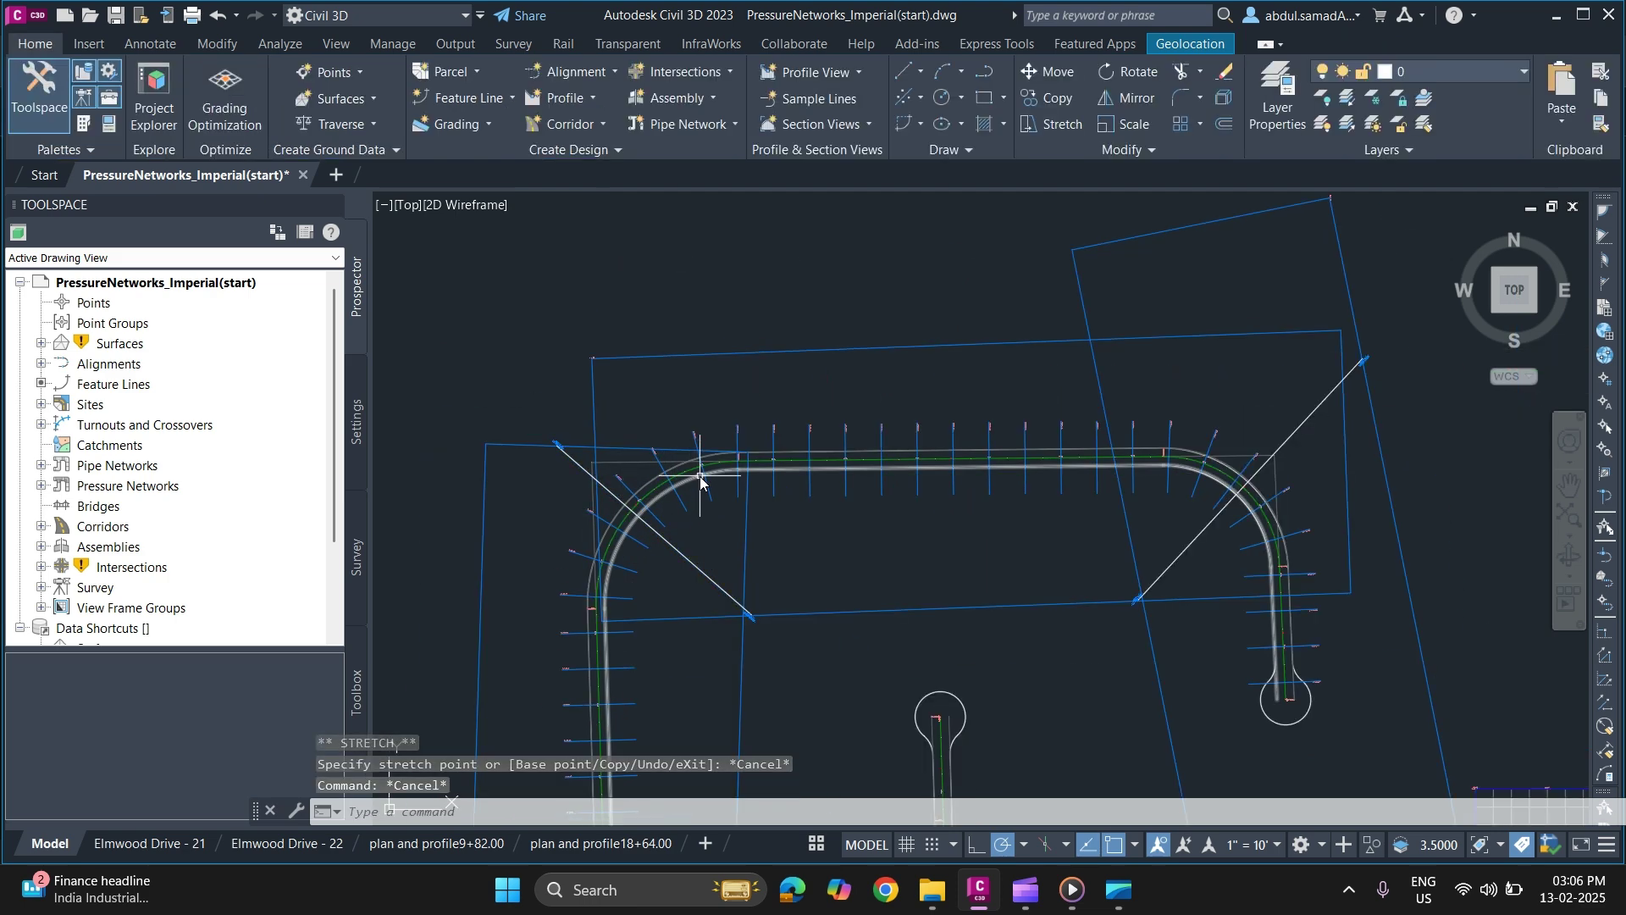
pyautogui.scroll(-2, 815, 373)
pyautogui.scroll(2, 774, 406)
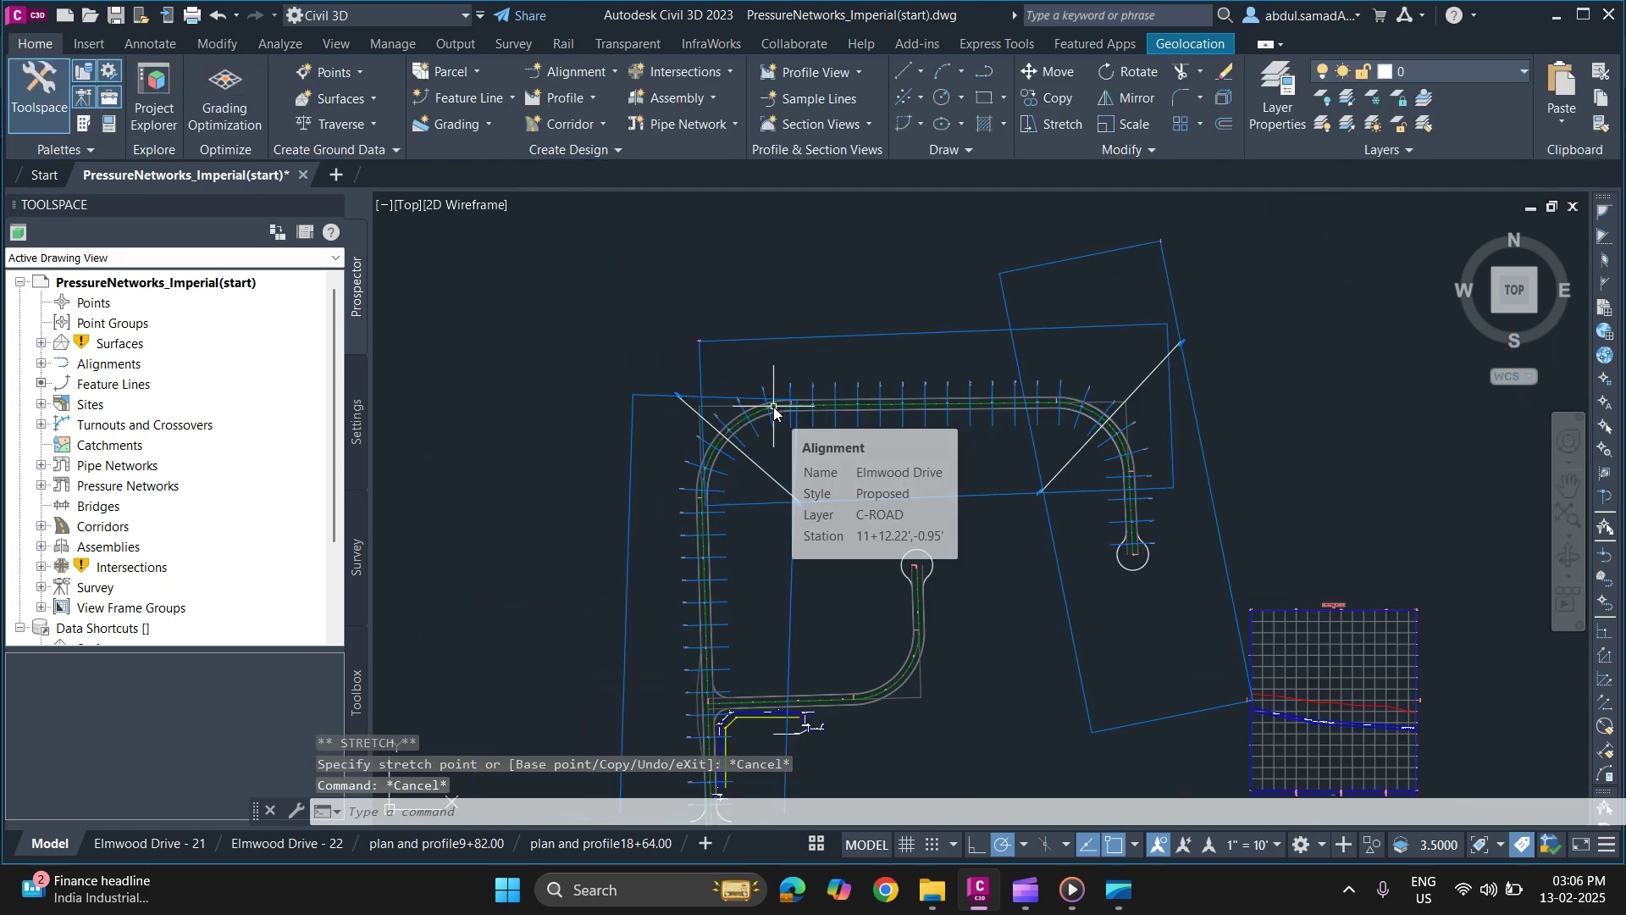